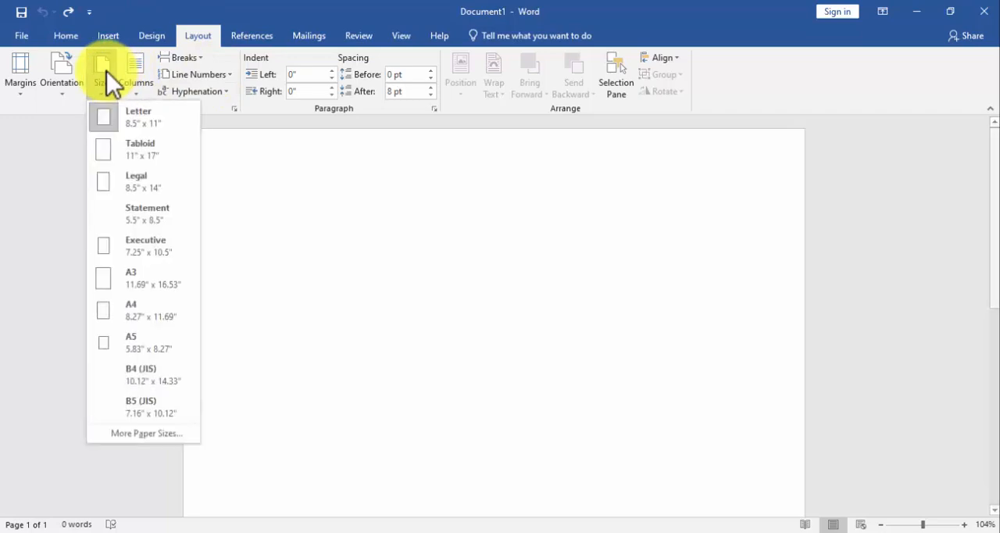
Set the page to A4 size with portrait orientation and Narrow margins.
{"action": "left_click", "coordinate": [125, 313]}
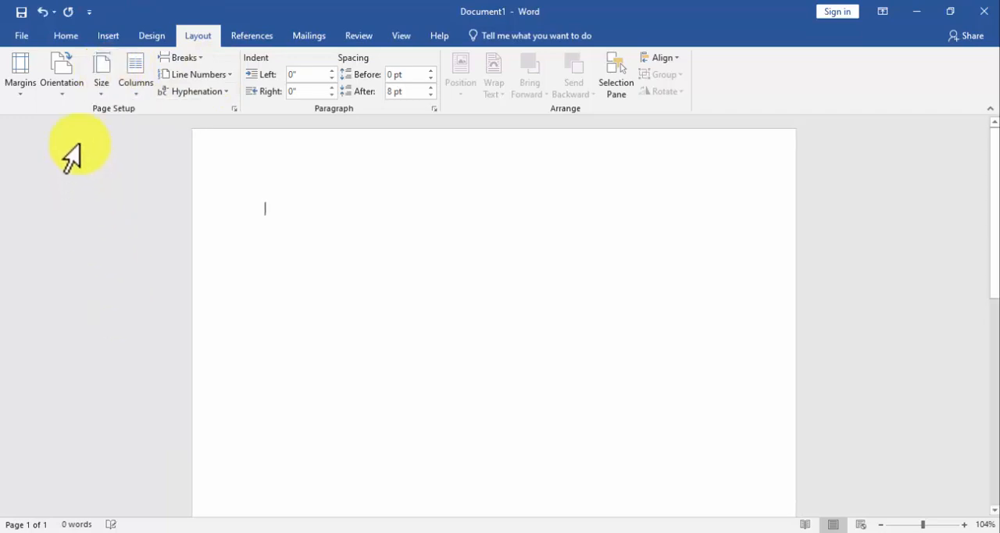
{"action": "left_click", "coordinate": [73, 61]}
{"action": "left_click", "coordinate": [72, 125]}
{"action": "left_click", "coordinate": [20, 74]}
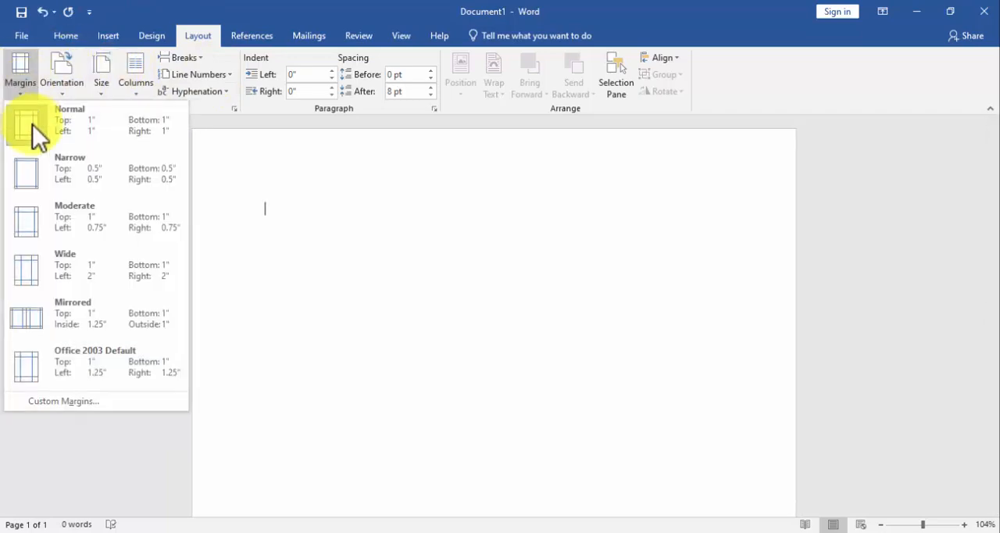
{"action": "left_click", "coordinate": [43, 181]}
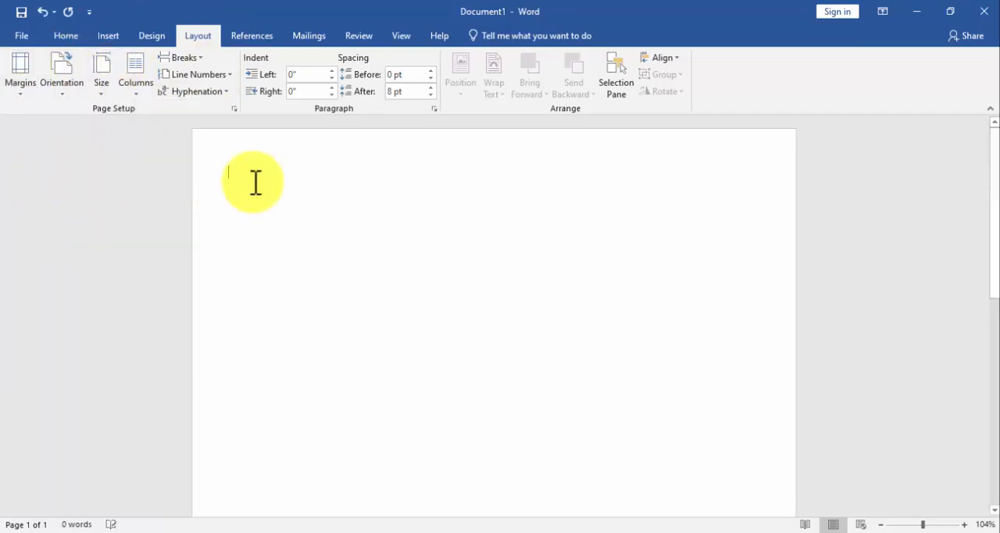
Draw a wide rectangle about 7.61" by 1.79" across the upper part of the page, between the side edges.
{"action": "left_click", "coordinate": [97, 34]}
{"action": "left_click", "coordinate": [147, 92]}
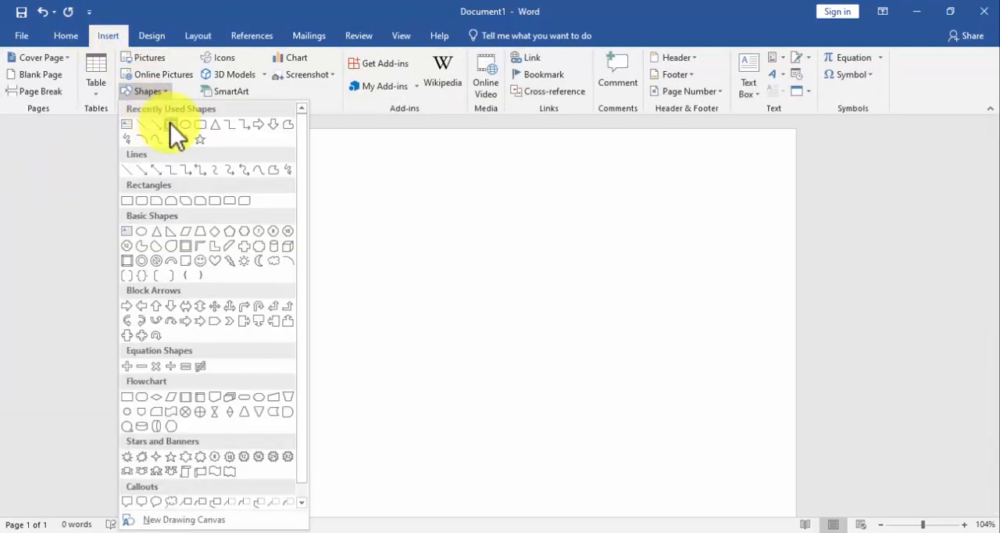
{"action": "left_click", "coordinate": [172, 125]}
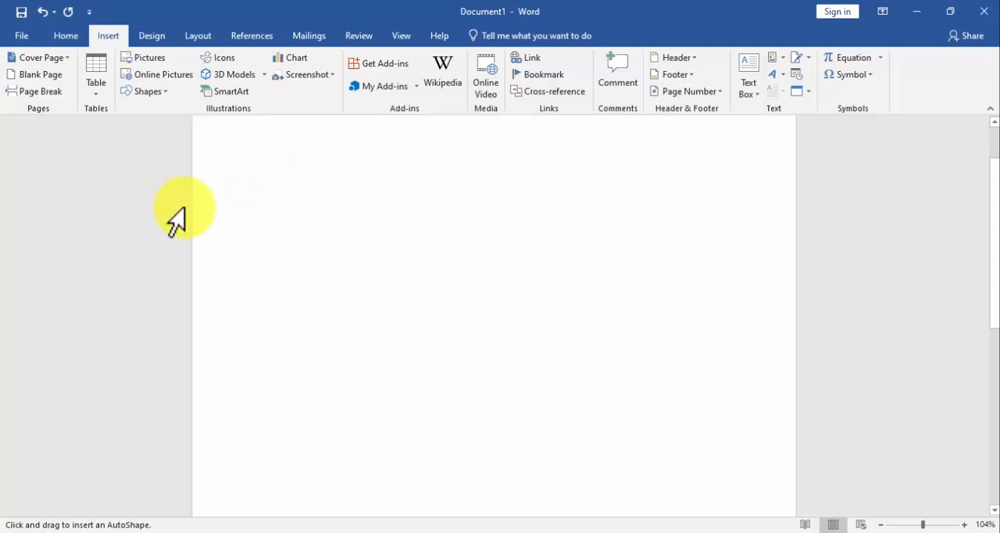
{"action": "mouse_move", "coordinate": [213, 201]}
{"action": "left_mouse_down"}
{"action": "mouse_move", "coordinate": [551, 339]}
{"action": "mouse_move", "coordinate": [717, 353]}
{"action": "mouse_move", "coordinate": [761, 351]}
{"action": "mouse_move", "coordinate": [770, 332]}
{"action": "left_mouse_up"}
{"action": "scroll", "coordinate": [737, 278], "scroll_direction": "up", "scroll_amount": 2}
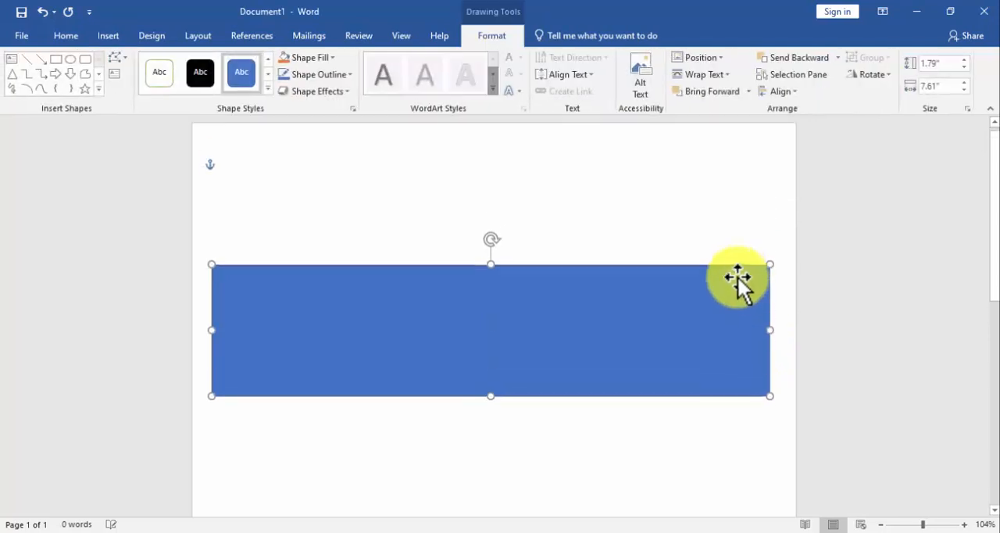
{"action": "mouse_move", "coordinate": [519, 290]}
{"action": "left_mouse_down"}
{"action": "mouse_move", "coordinate": [523, 306]}
{"action": "mouse_move", "coordinate": [520, 292]}
{"action": "left_mouse_up"}
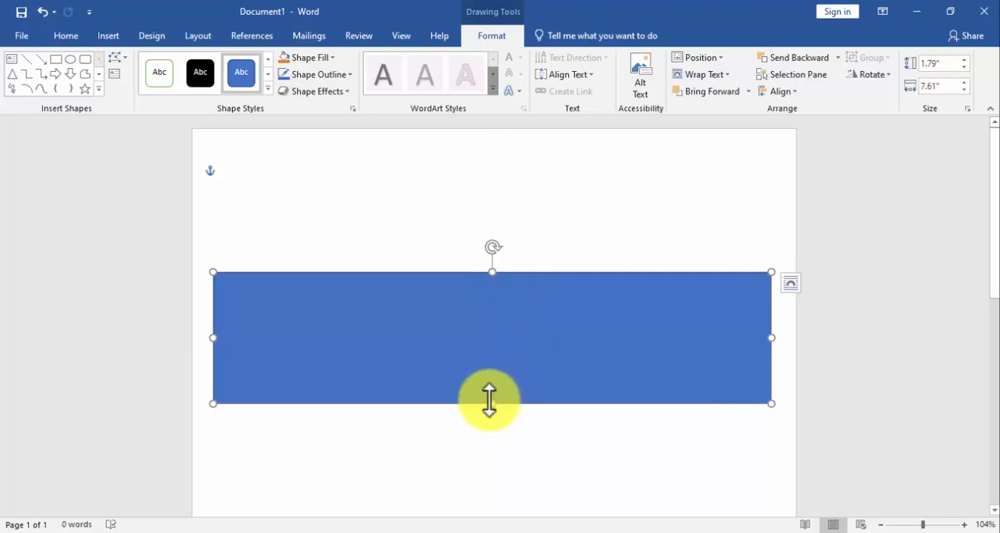
Resize the rectangle to 1.4" high and 7.5" wide, and align it to the horizontal center of the margins.
{"action": "left_click_drag", "start_coordinate": [494, 404], "coordinate": [495, 367]}
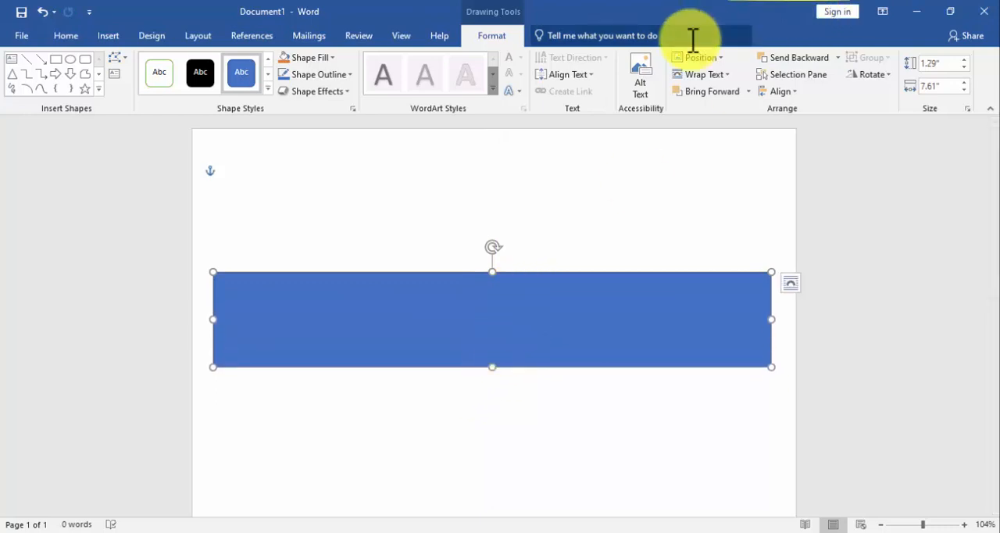
{"action": "left_click", "coordinate": [965, 60]}
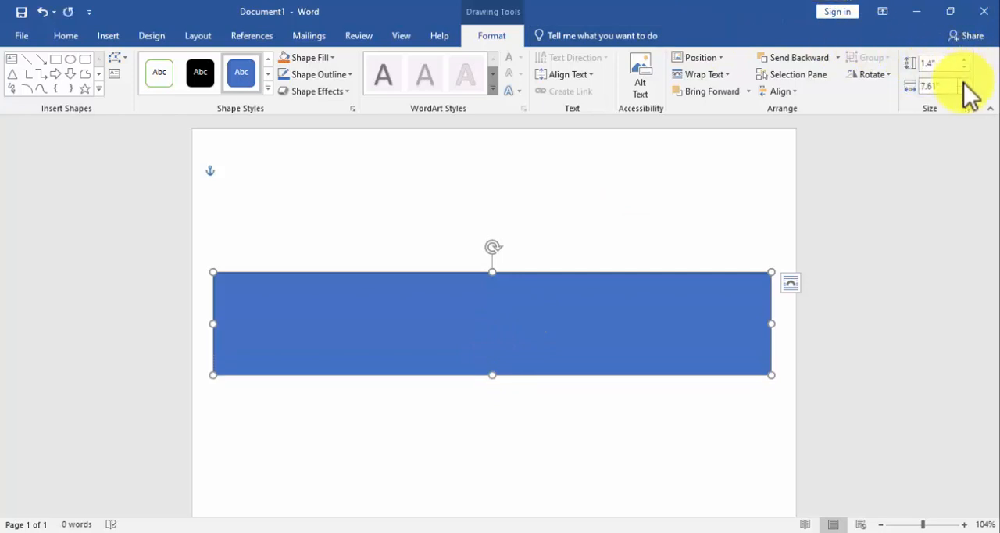
{"action": "left_click", "coordinate": [965, 90]}
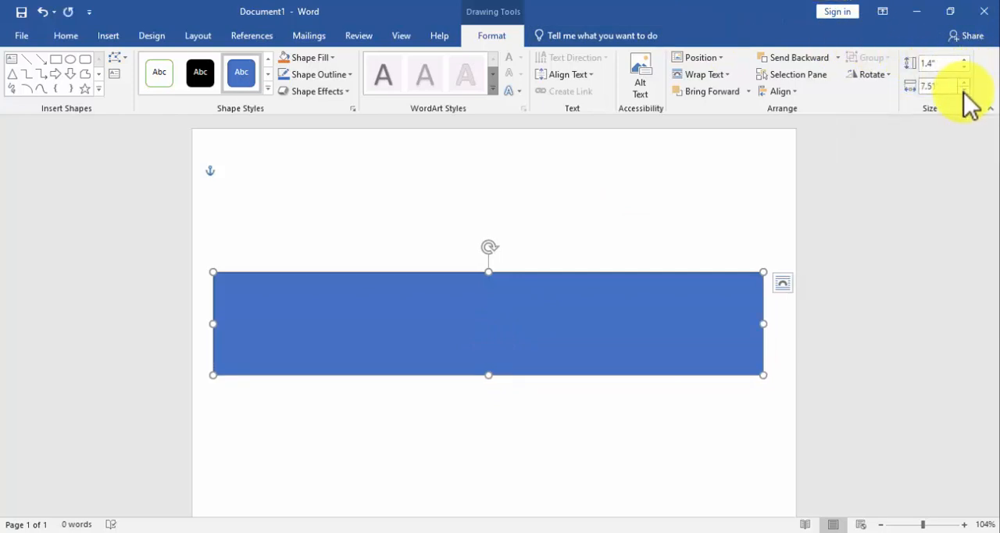
{"action": "left_click_drag", "start_coordinate": [427, 337], "coordinate": [432, 337]}
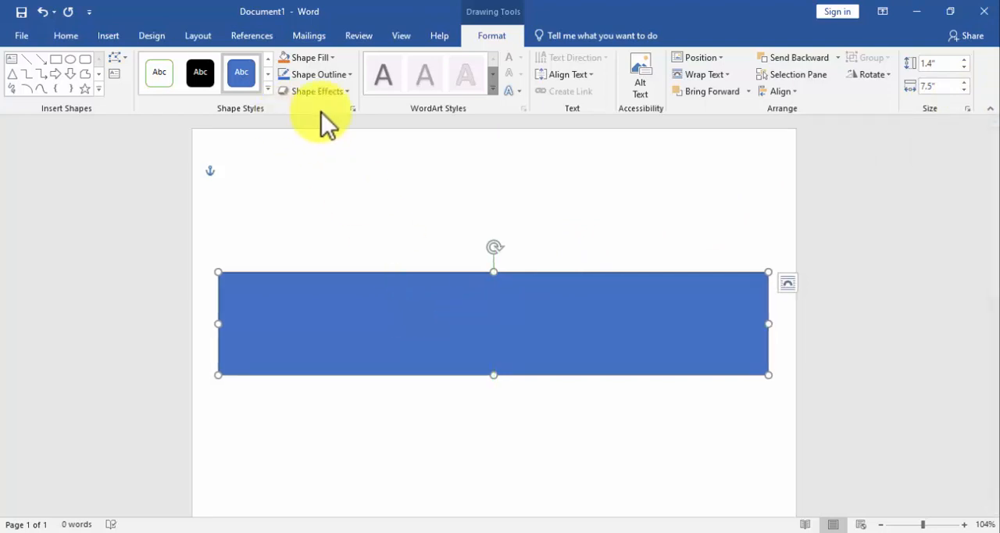
{"action": "left_click", "coordinate": [798, 91]}
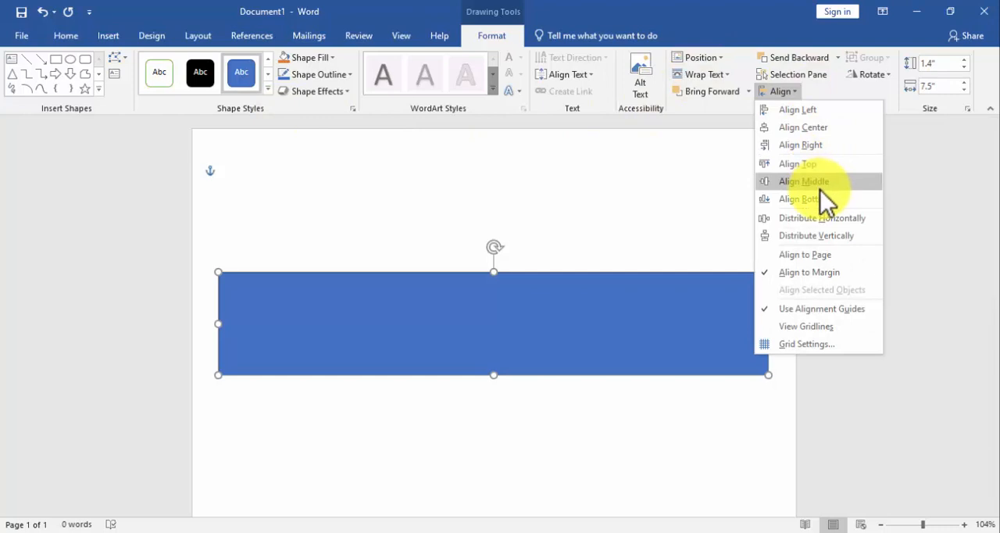
{"action": "left_click", "coordinate": [818, 131]}
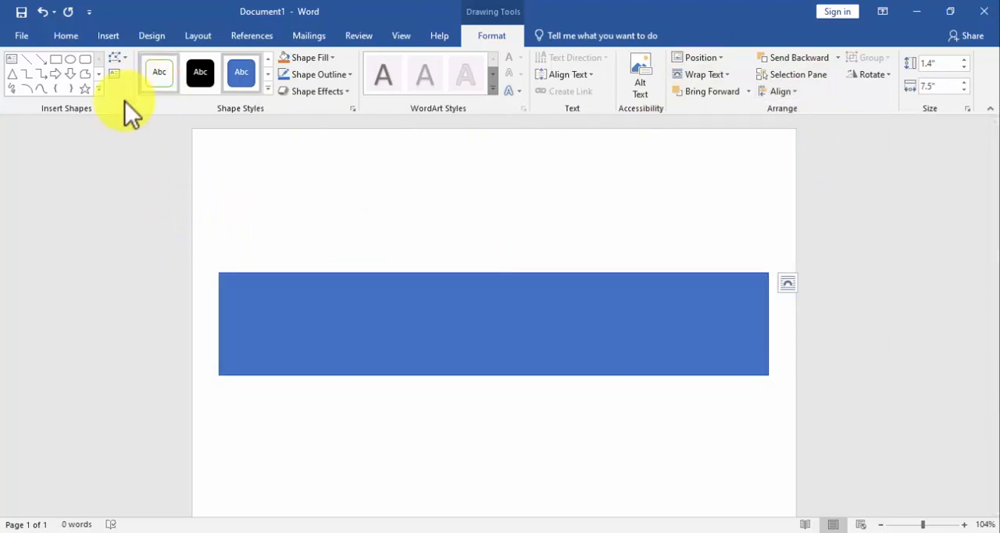
Fill the rectangle with light blue-gray and give it an orange outline 2¼ pt thick.
{"action": "left_click", "coordinate": [310, 63]}
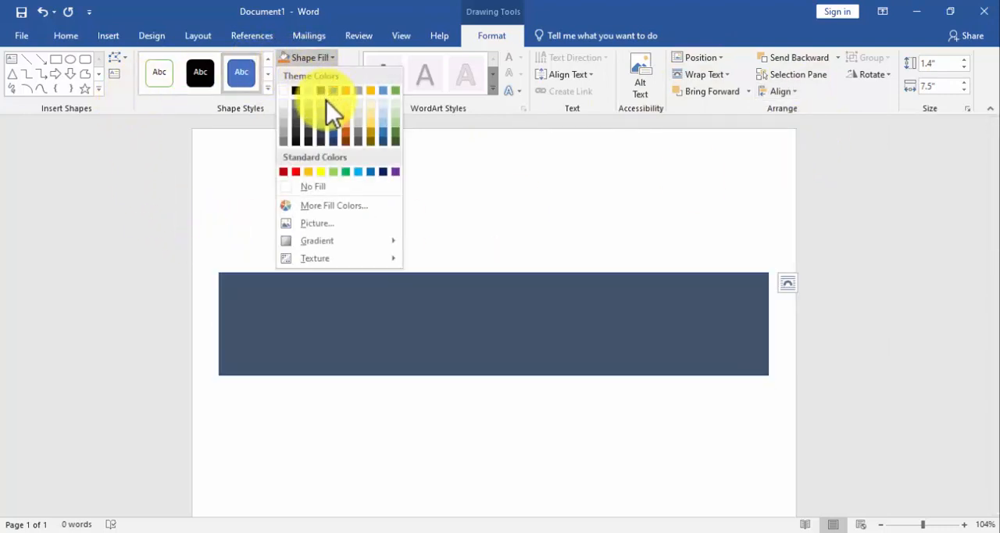
{"action": "left_click", "coordinate": [321, 118]}
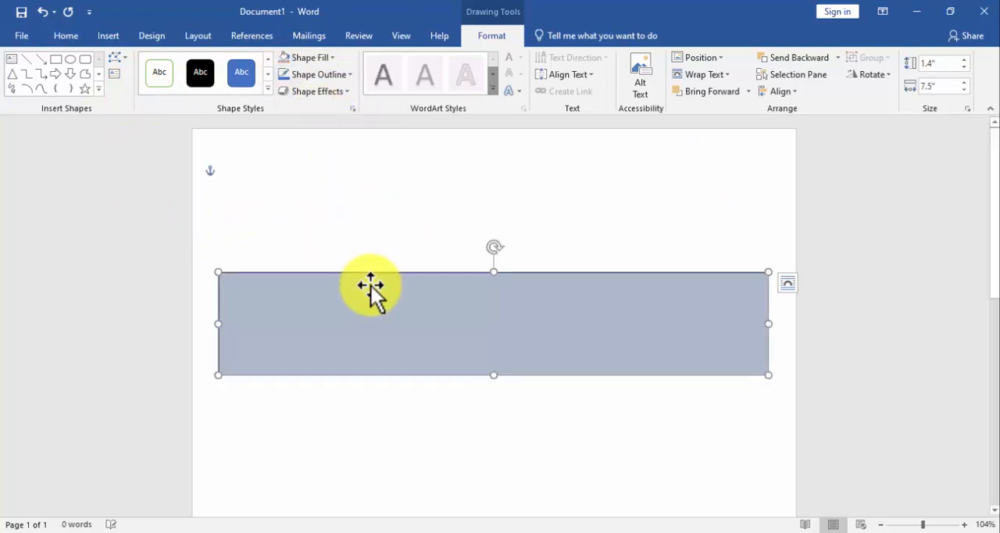
{"action": "left_click", "coordinate": [309, 79]}
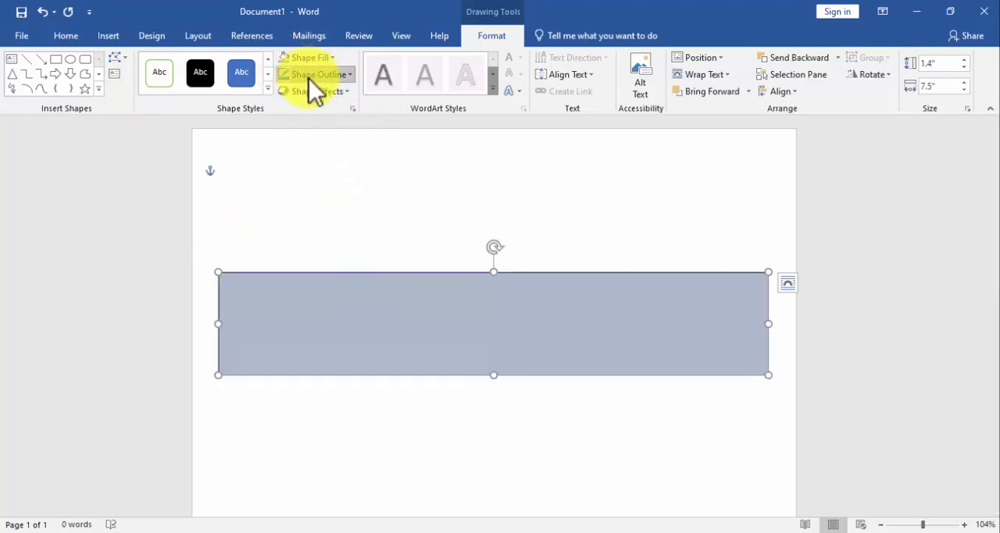
{"action": "left_click", "coordinate": [341, 110]}
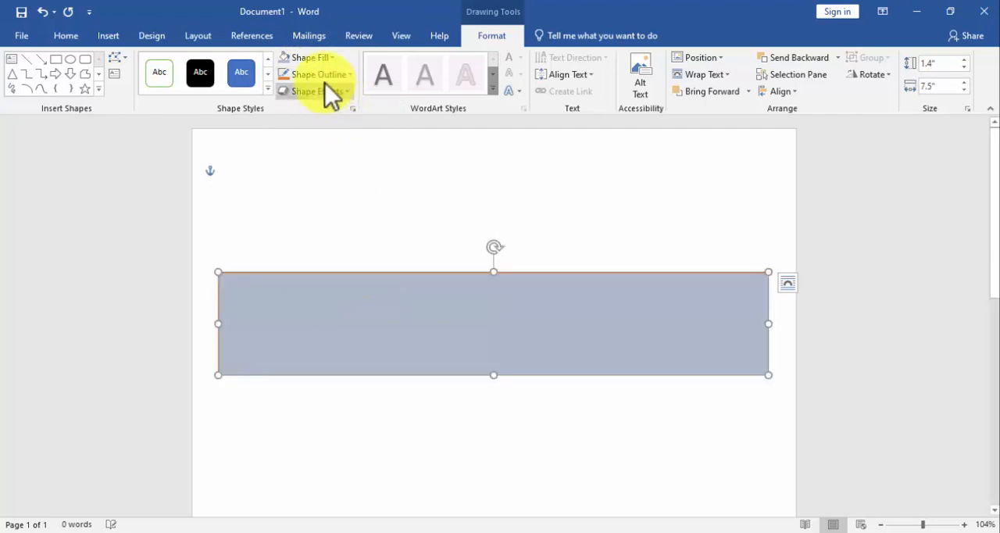
{"action": "left_click", "coordinate": [305, 78]}
{"action": "mouse_move", "coordinate": [322, 249]}
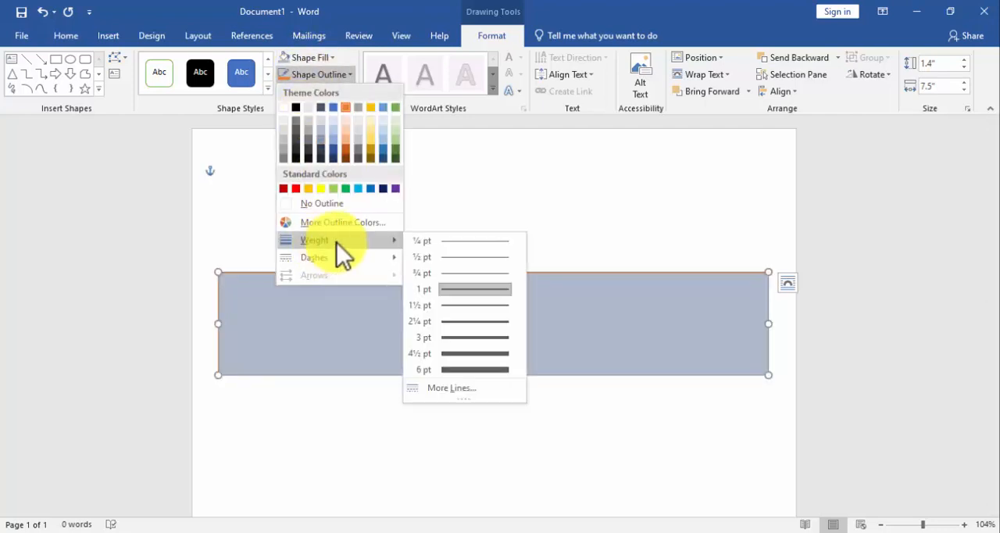
{"action": "left_click", "coordinate": [457, 320]}
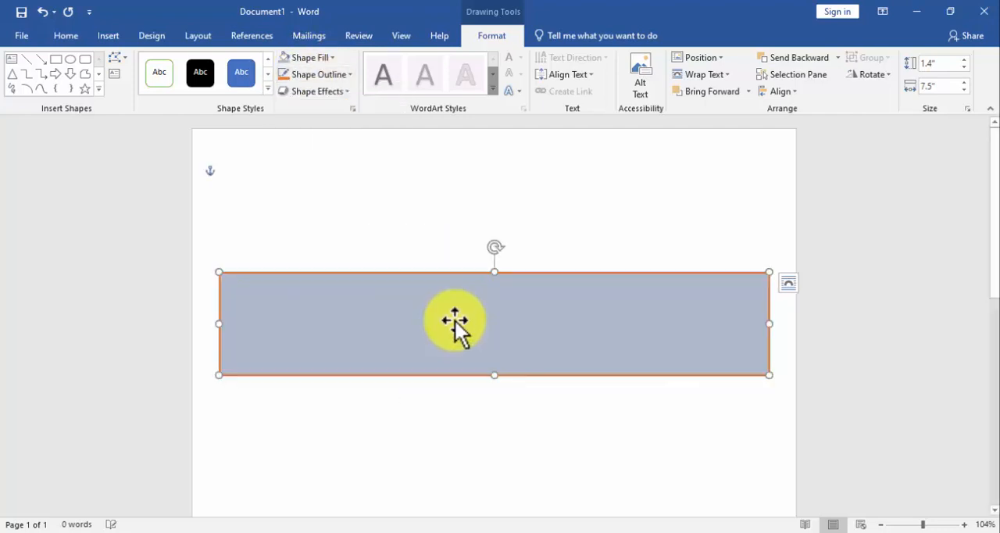
{"action": "scroll", "coordinate": [458, 313], "scroll_direction": "down", "scroll_amount": 1}
{"action": "scroll", "coordinate": [458, 309], "scroll_direction": "up", "scroll_amount": 1}
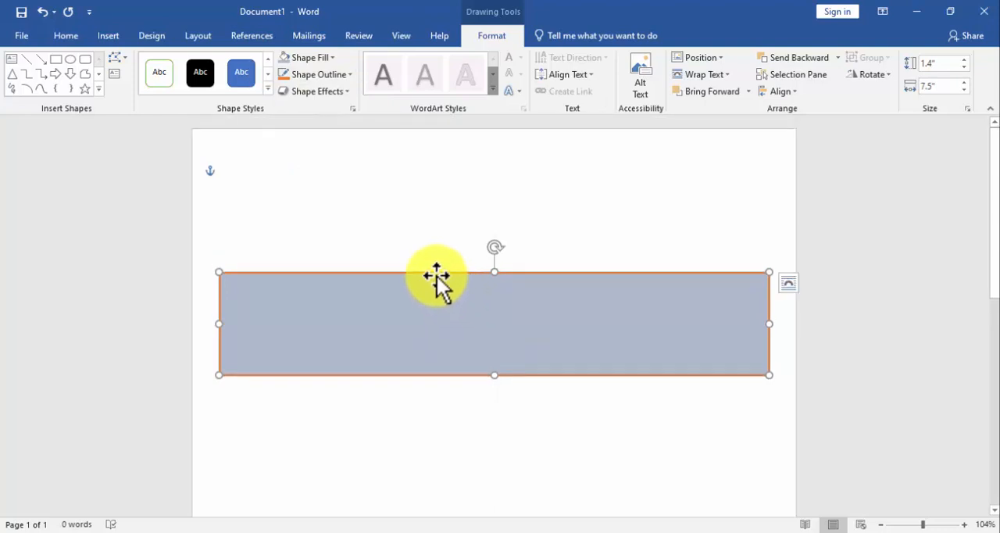
Draw a text box about 2.55" wide and 0.92" high inside the left part of the rectangle.
{"action": "left_click", "coordinate": [108, 35]}
{"action": "left_click", "coordinate": [146, 91]}
{"action": "left_click", "coordinate": [127, 125]}
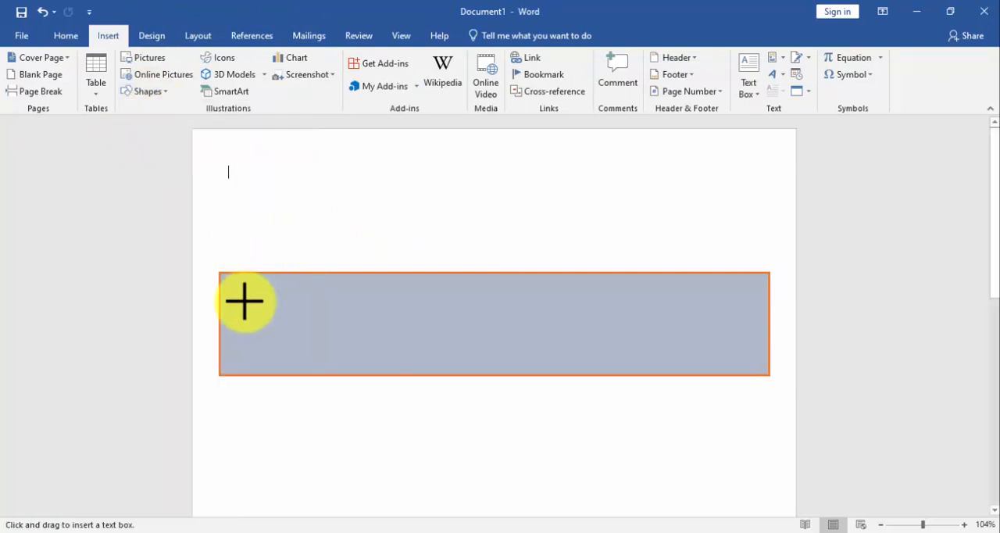
{"action": "mouse_move", "coordinate": [250, 295]}
{"action": "left_mouse_down"}
{"action": "mouse_move", "coordinate": [313, 330]}
{"action": "mouse_move", "coordinate": [436, 362]}
{"action": "left_mouse_up"}
{"action": "left_click_drag", "start_coordinate": [354, 297], "coordinate": [346, 291]}
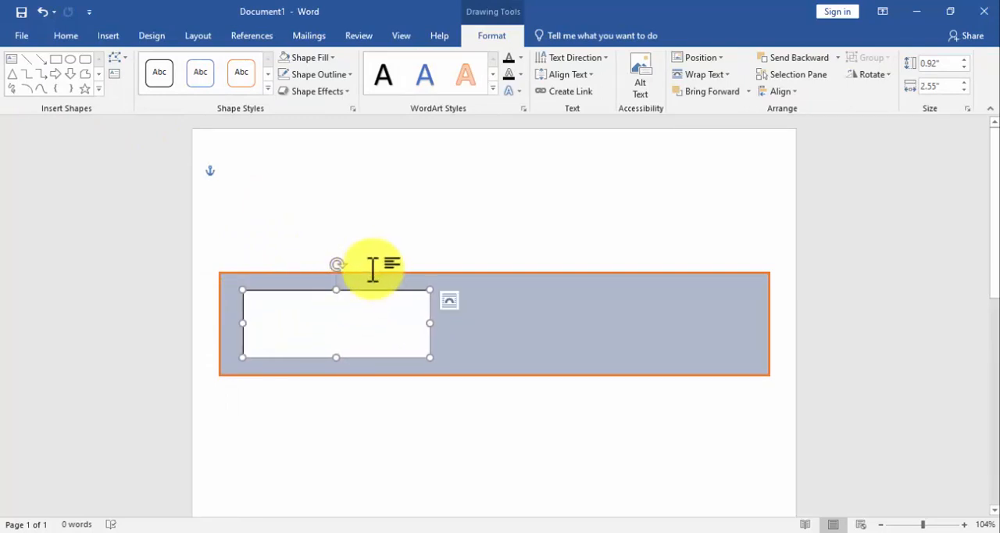
Remove the text box's fill and outline, and enter "Phone:" and "Email:" lines with the contact's phone number and e-mail address.
{"action": "left_click", "coordinate": [303, 57]}
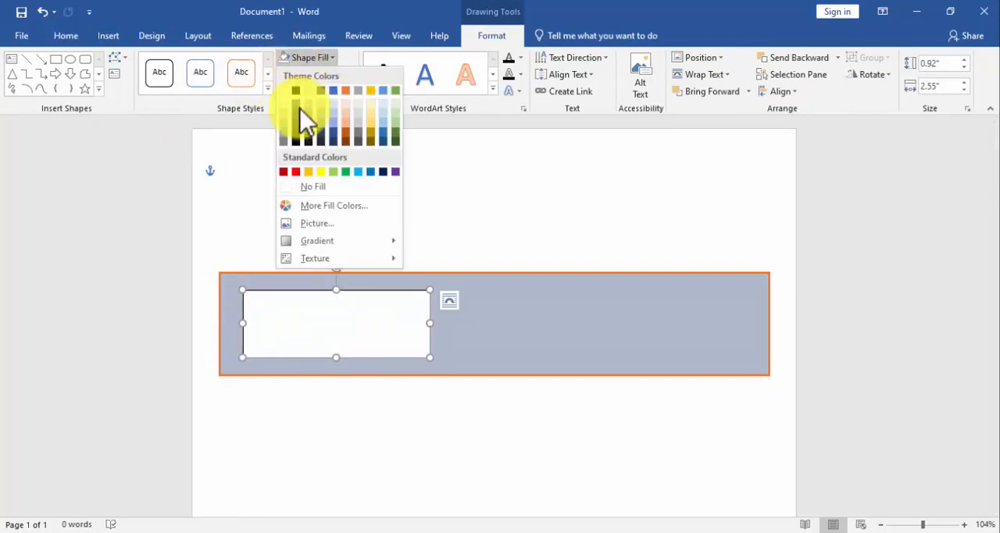
{"action": "left_click", "coordinate": [300, 188]}
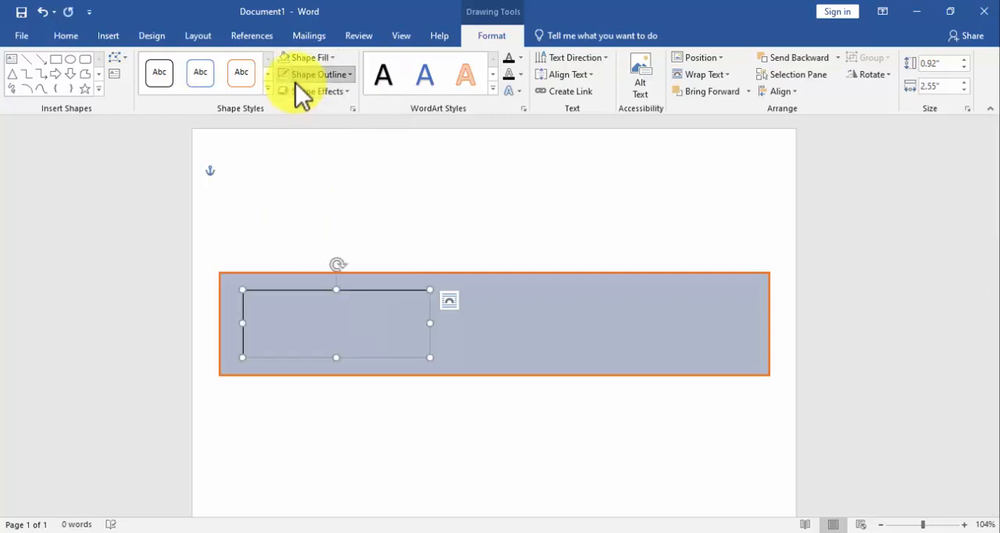
{"action": "left_click", "coordinate": [296, 77]}
{"action": "left_click", "coordinate": [314, 205]}
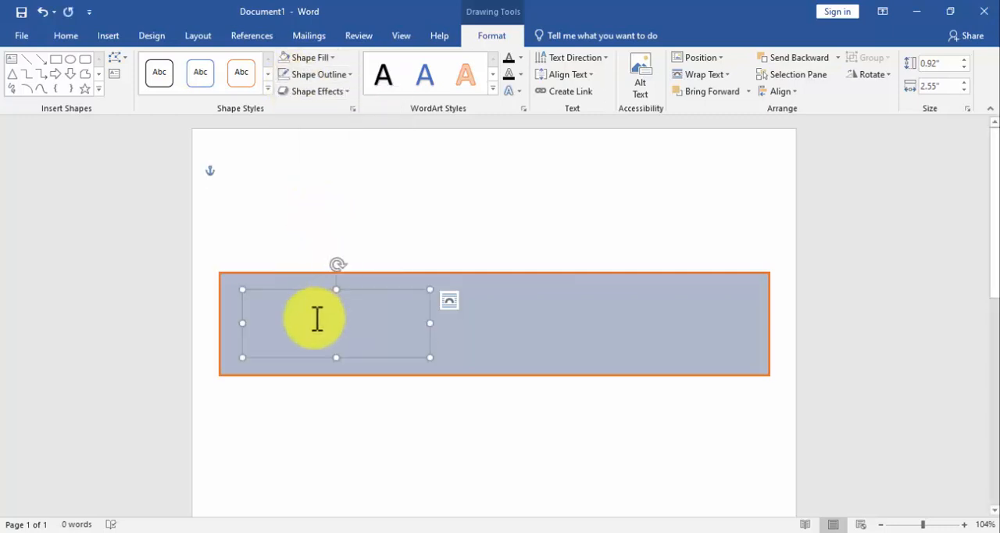
{"action": "type", "text": "Pj"}
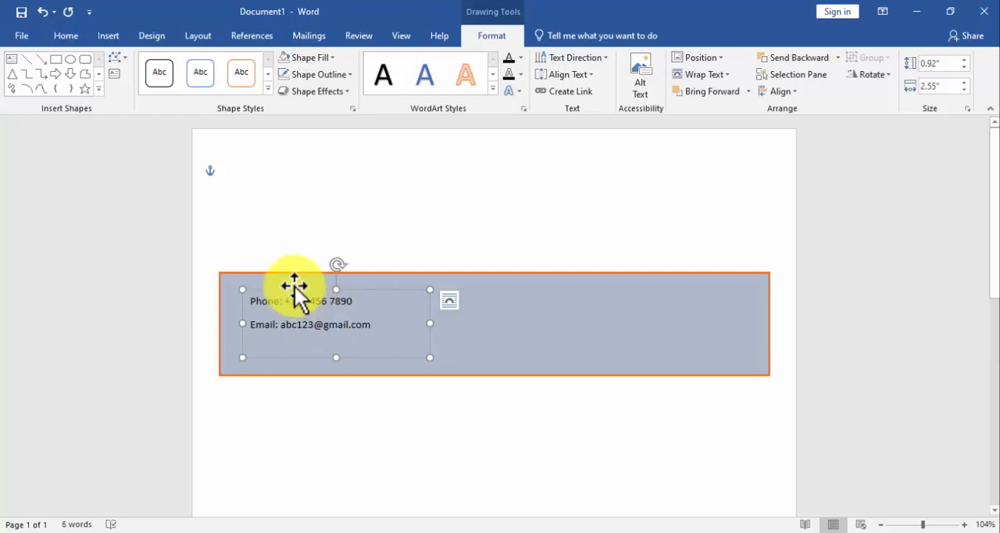
Duplicate the contact text box and place the copy level with the original at the right end of the rectangle.
{"action": "left_click", "coordinate": [312, 292]}
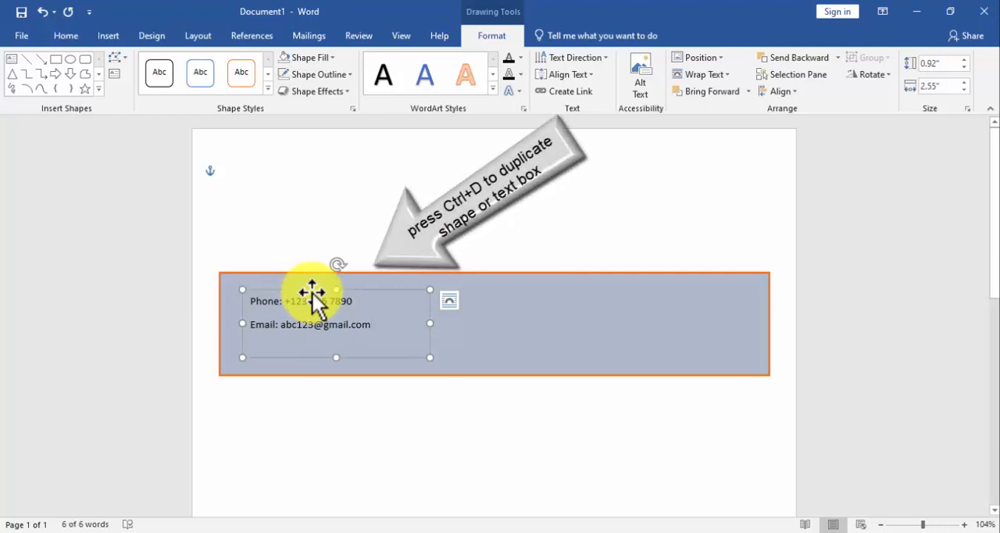
{"action": "key", "text": "ctrl+d"}
{"action": "left_click_drag", "start_coordinate": [326, 306], "coordinate": [645, 288]}
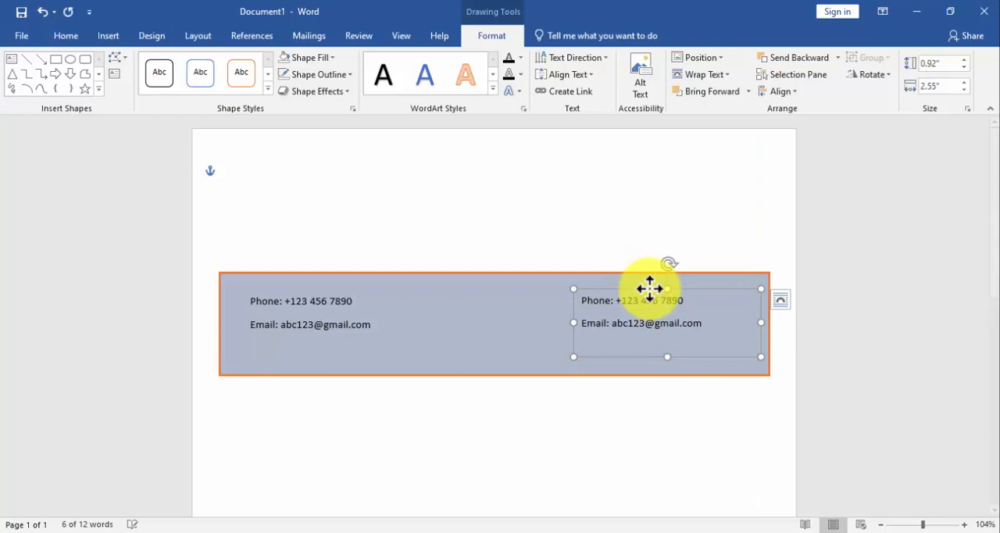
Replace the copied box's text with left-aligned lines "Website: your website" and "Address: your address".
{"action": "left_click", "coordinate": [708, 320]}
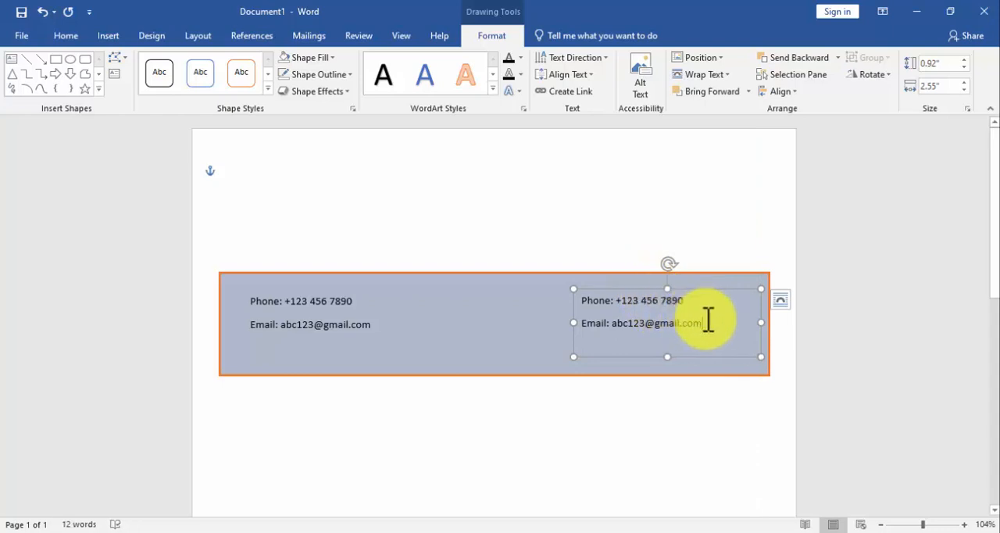
{"action": "key", "text": "ctrl+a"}
{"action": "key", "text": "Delete"}
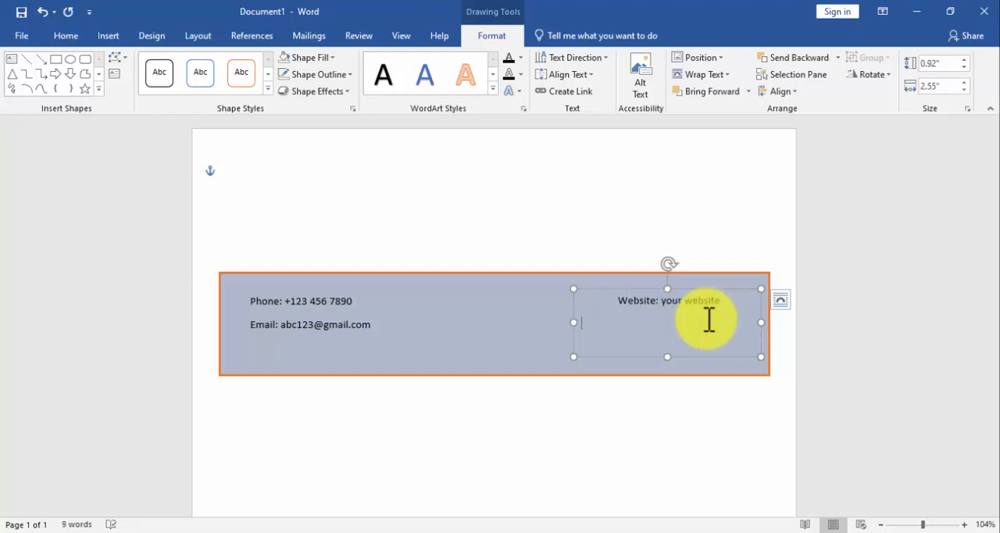
{"action": "left_click", "coordinate": [618, 304]}
{"action": "key", "text": "BackSpace"}
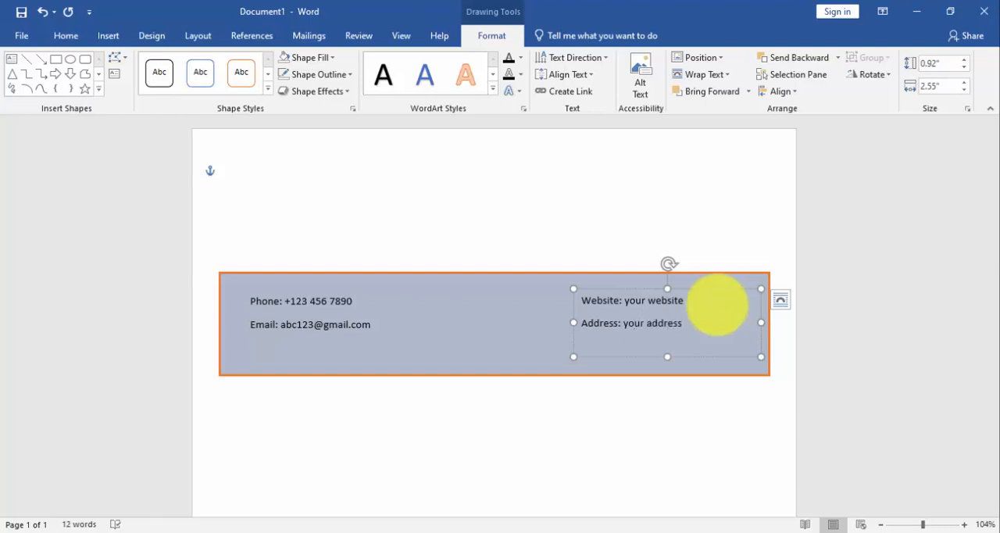
Raise the rectangle's bottom edge closer to the text, and shorten the phone and e-mail text box to fit inside it.
{"action": "left_click", "coordinate": [275, 334]}
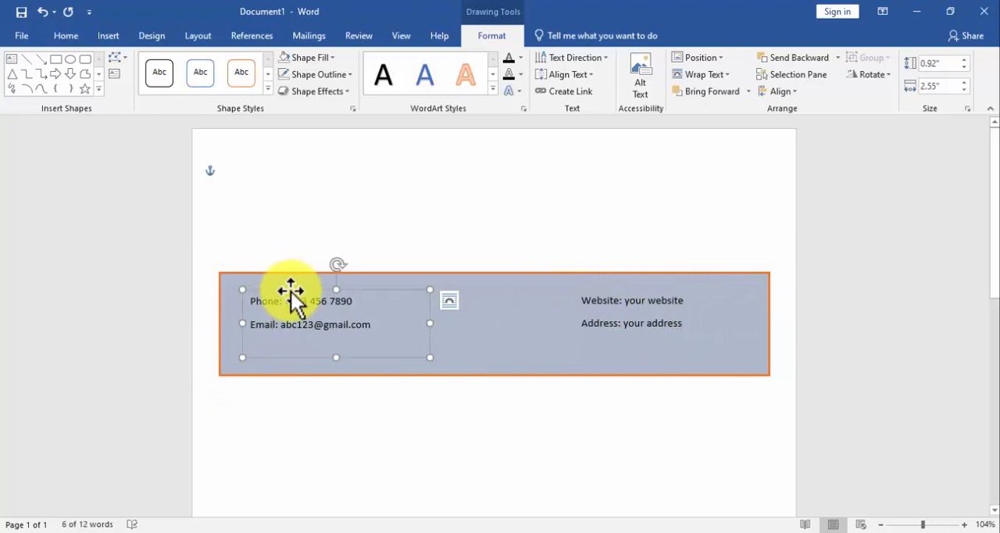
{"action": "left_click", "coordinate": [465, 350]}
{"action": "left_click_drag", "start_coordinate": [491, 373], "coordinate": [494, 354]}
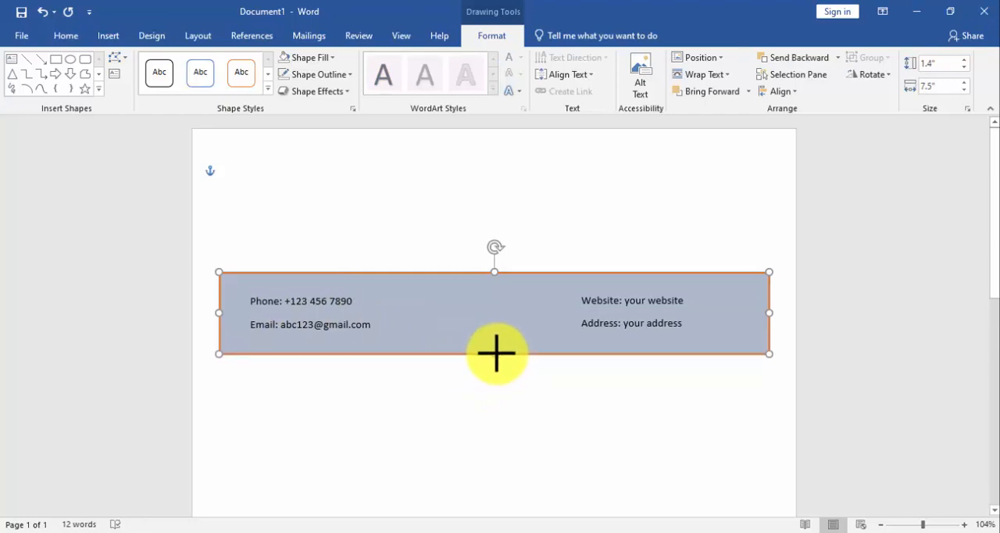
{"action": "left_click", "coordinate": [365, 298]}
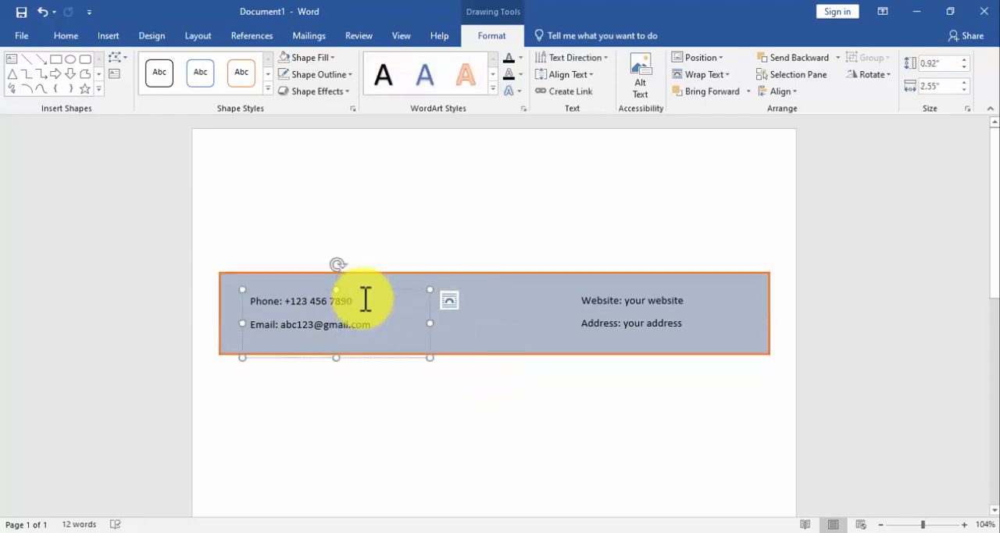
{"action": "left_click_drag", "start_coordinate": [339, 357], "coordinate": [340, 341]}
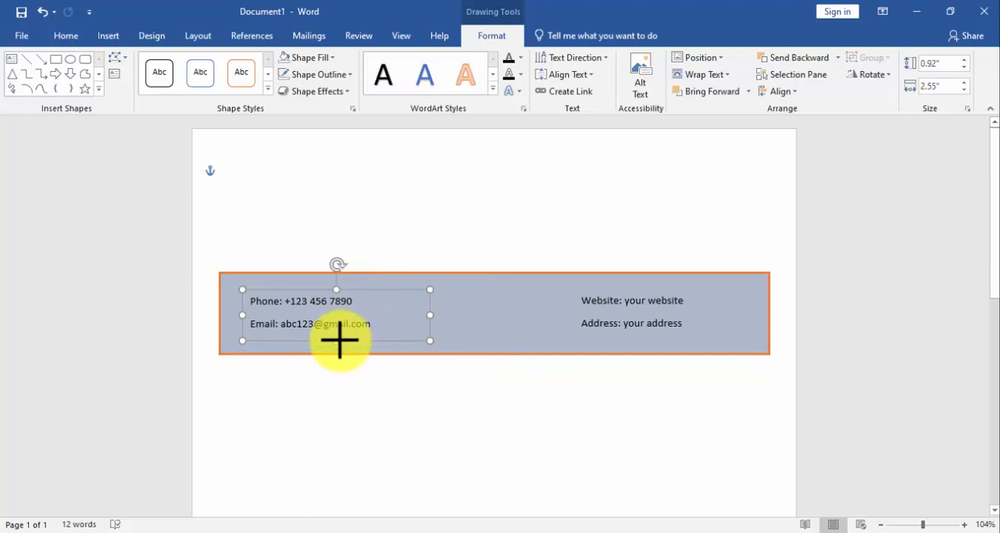
Shorten the website and address text box to fit inside the rectangle, and align the phone and e-mail text box to the rectangle's middle.
{"action": "left_click", "coordinate": [650, 329]}
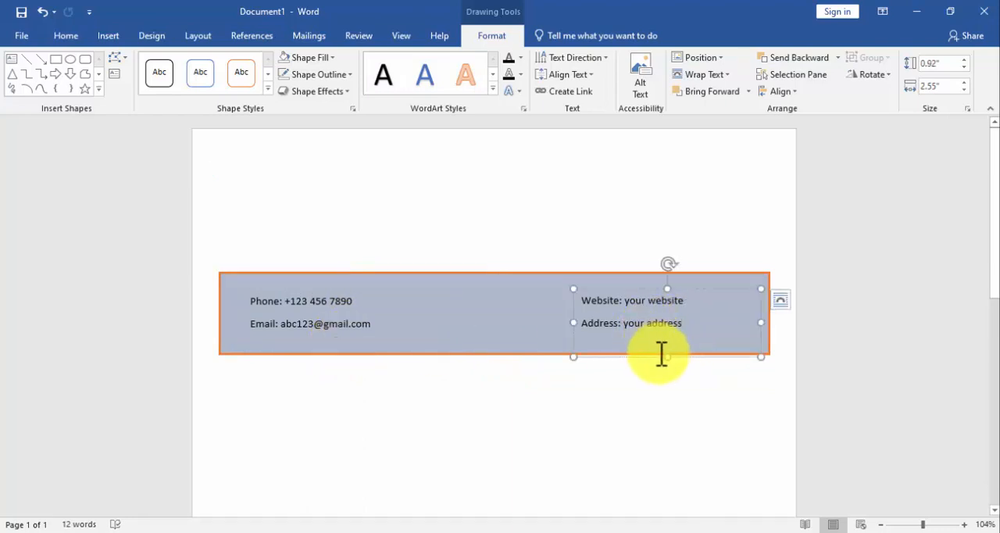
{"action": "left_click_drag", "start_coordinate": [663, 358], "coordinate": [664, 341]}
{"action": "left_click", "coordinate": [323, 303]}
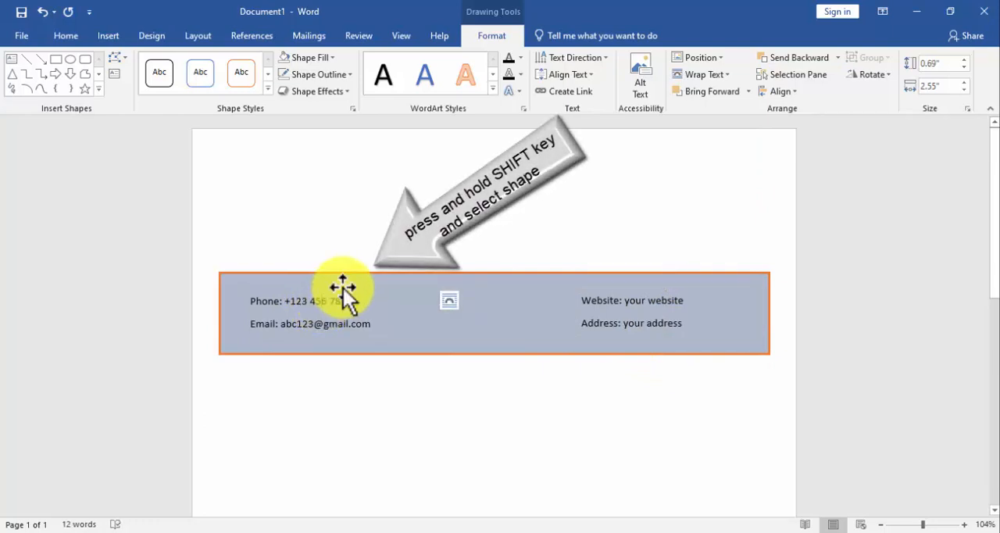
{"action": "left_click", "coordinate": [344, 293], "text": "shift"}
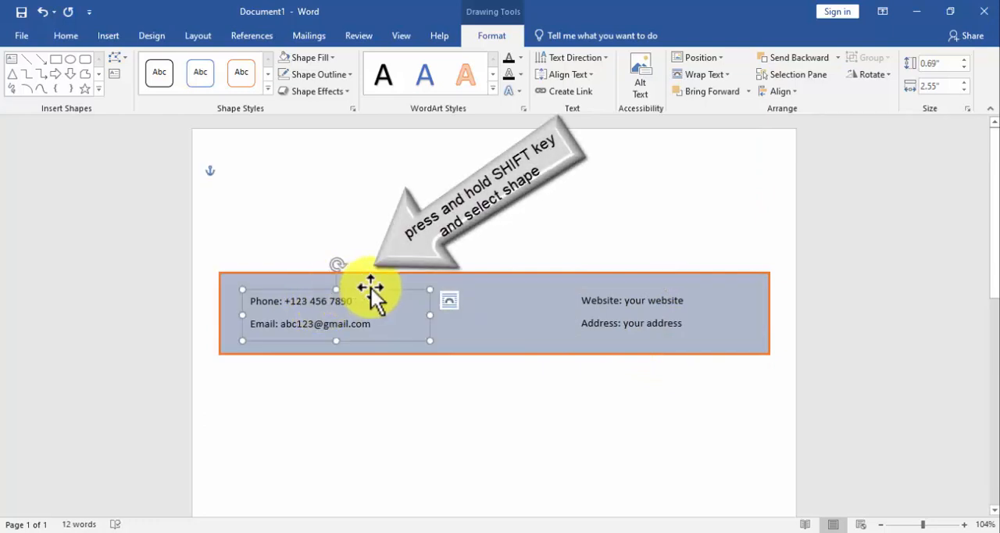
{"action": "left_click", "coordinate": [411, 284], "text": "shift"}
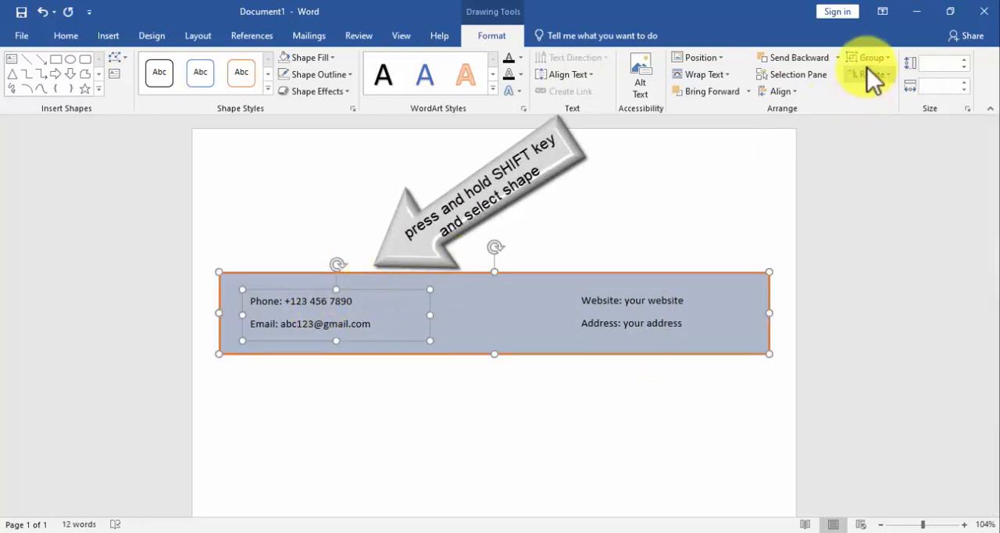
{"action": "left_click", "coordinate": [795, 99]}
{"action": "left_click", "coordinate": [810, 190]}
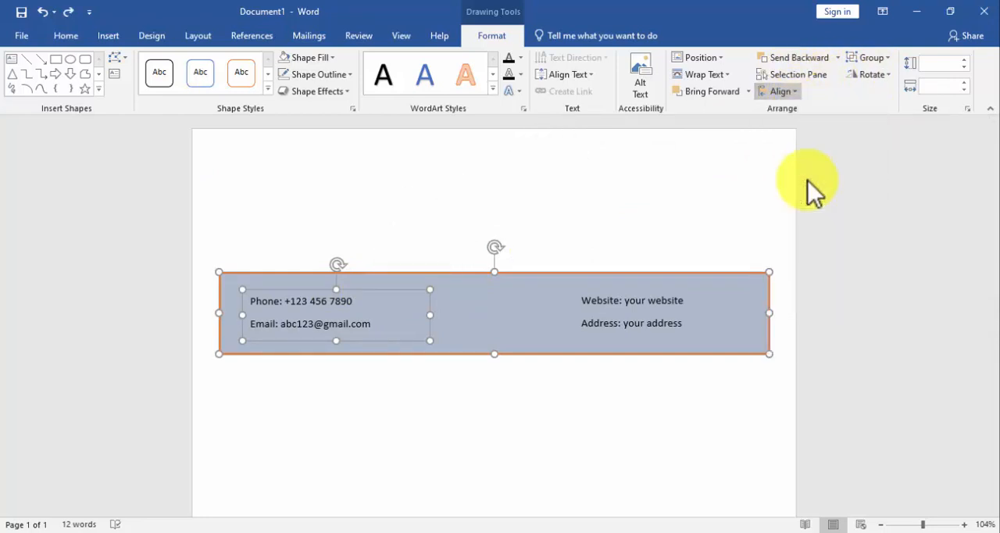
Align the website and address text box with the middle of the colored rectangle.
{"action": "left_click", "coordinate": [672, 315]}
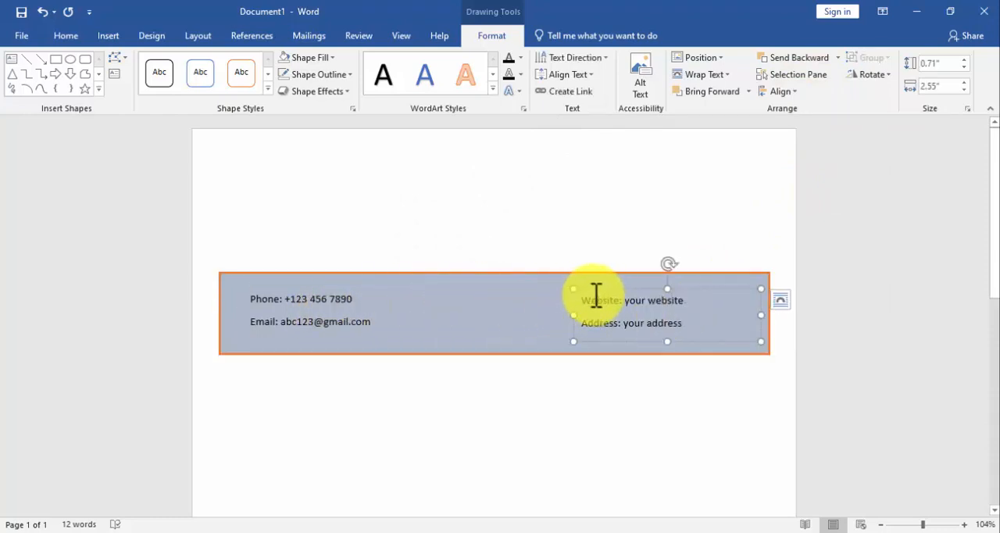
{"action": "left_click", "coordinate": [520, 297], "text": "shift"}
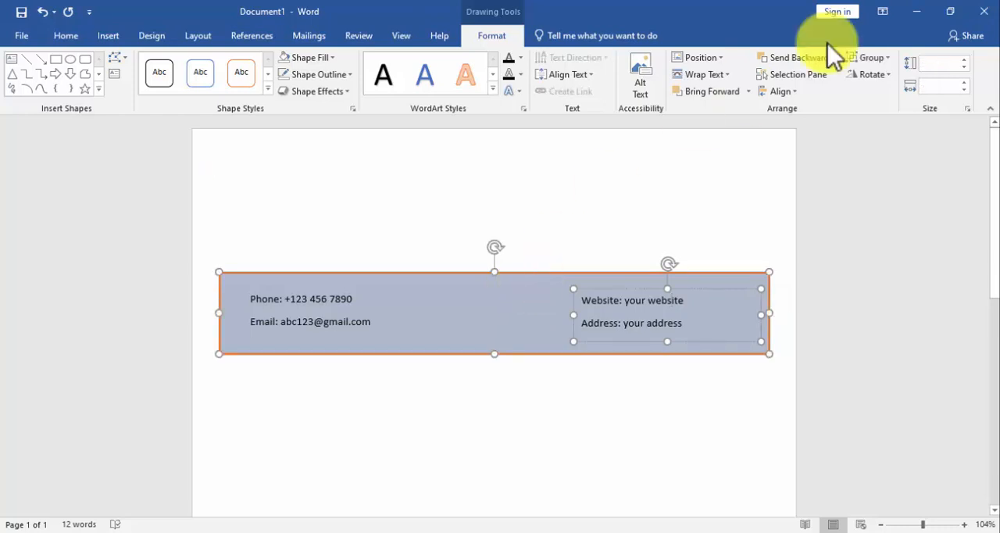
{"action": "left_click", "coordinate": [781, 92]}
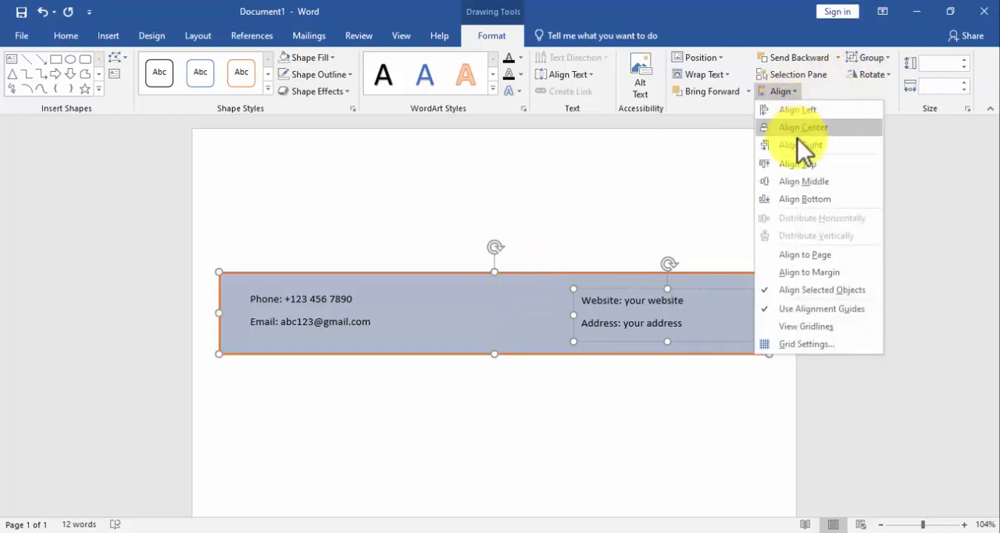
{"action": "left_click", "coordinate": [804, 179]}
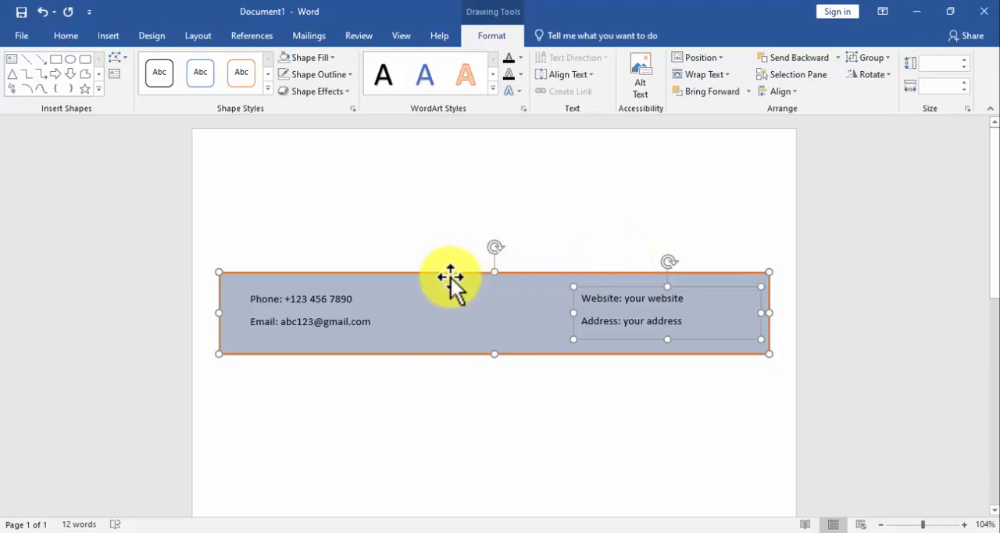
Group the colored rectangle with both contact text boxes.
{"action": "scroll", "coordinate": [451, 276], "scroll_direction": "down", "scroll_amount": 1}
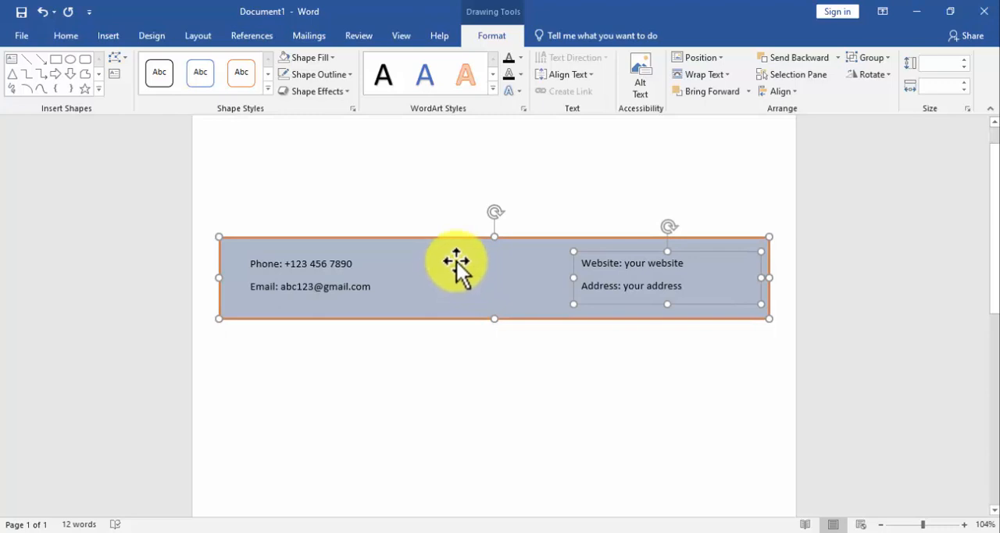
{"action": "left_click", "coordinate": [357, 274], "text": "shift"}
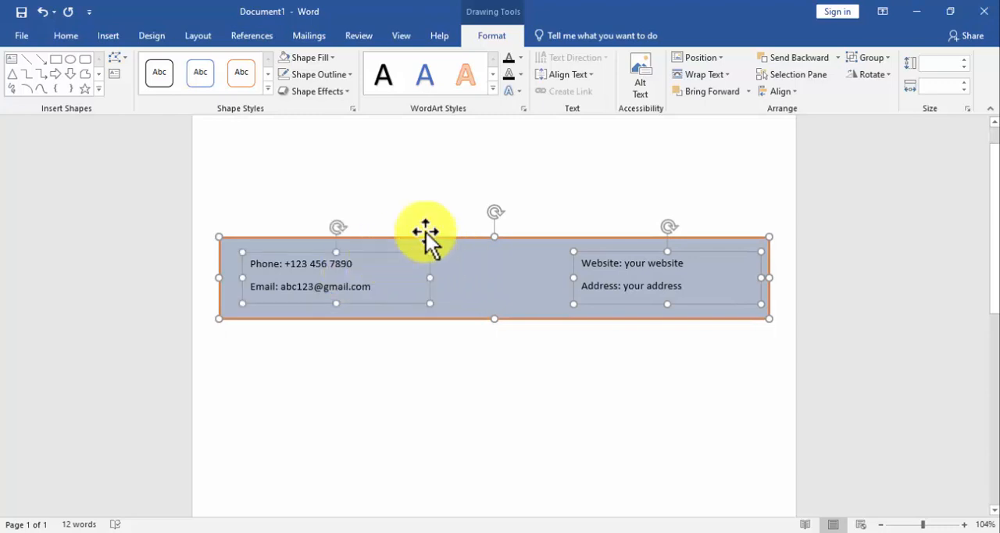
{"action": "left_click", "coordinate": [866, 58]}
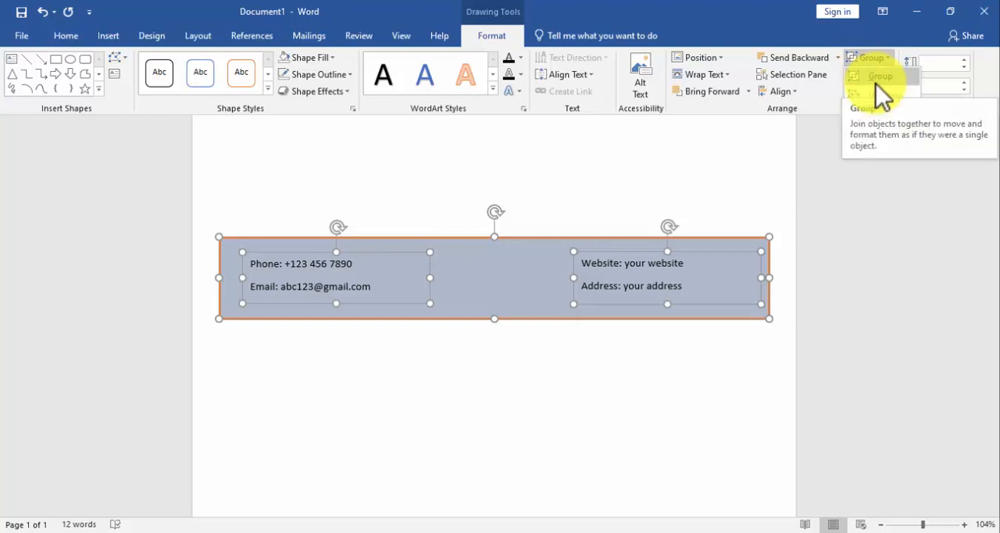
{"action": "left_click", "coordinate": [876, 81]}
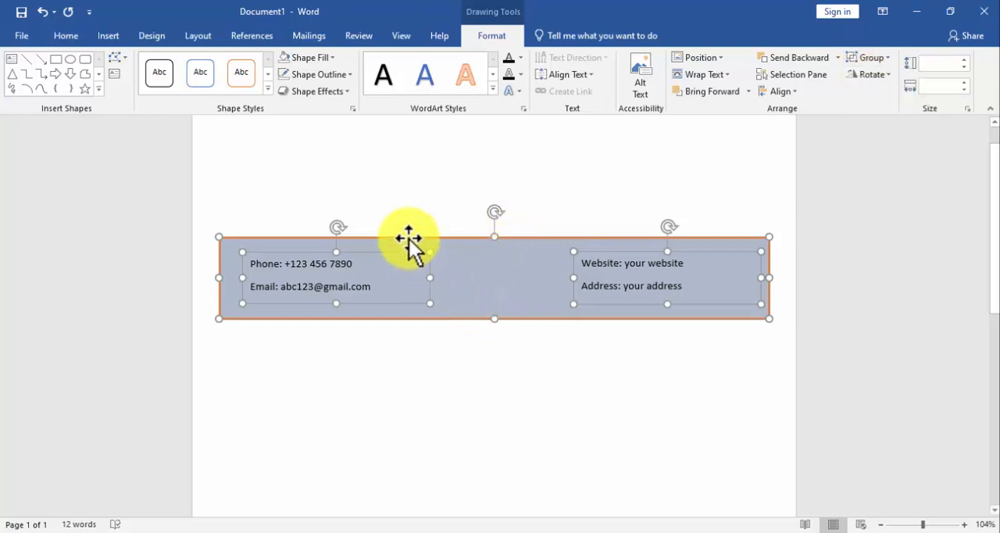
Draw a wide text box, about 7.48" by 1.45", just below the contact banner.
{"action": "left_click", "coordinate": [117, 35]}
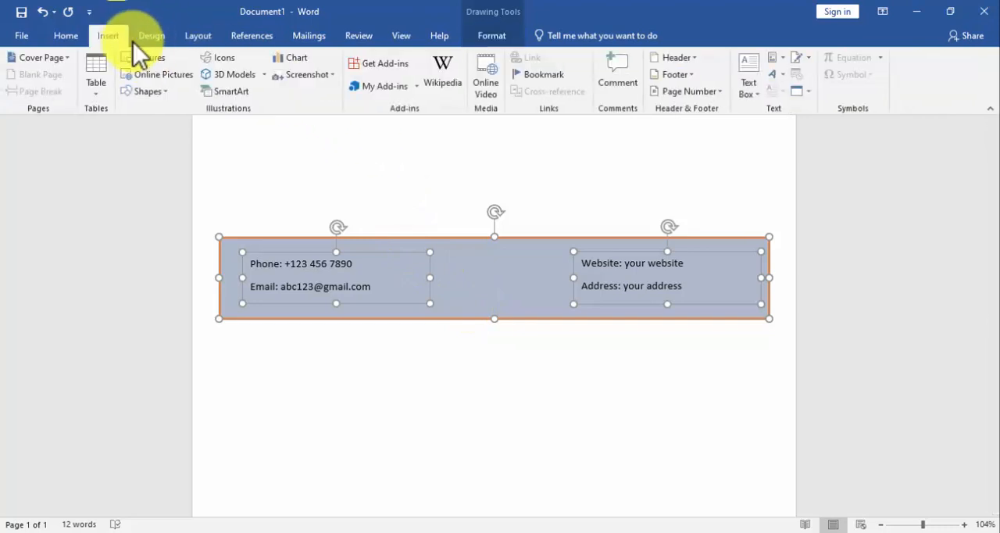
{"action": "left_click", "coordinate": [156, 95]}
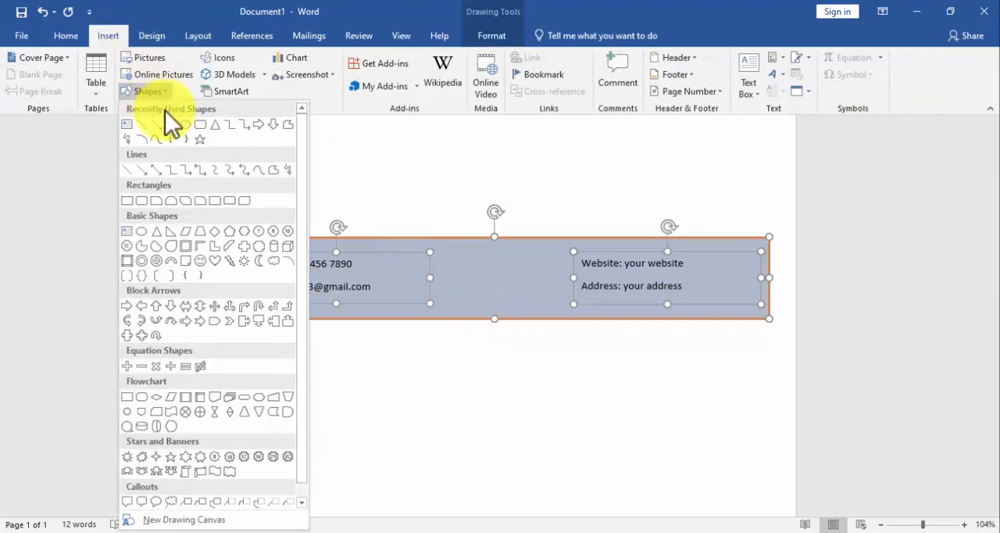
{"action": "left_click", "coordinate": [127, 125]}
{"action": "scroll", "coordinate": [253, 148], "scroll_direction": "down", "scroll_amount": 5}
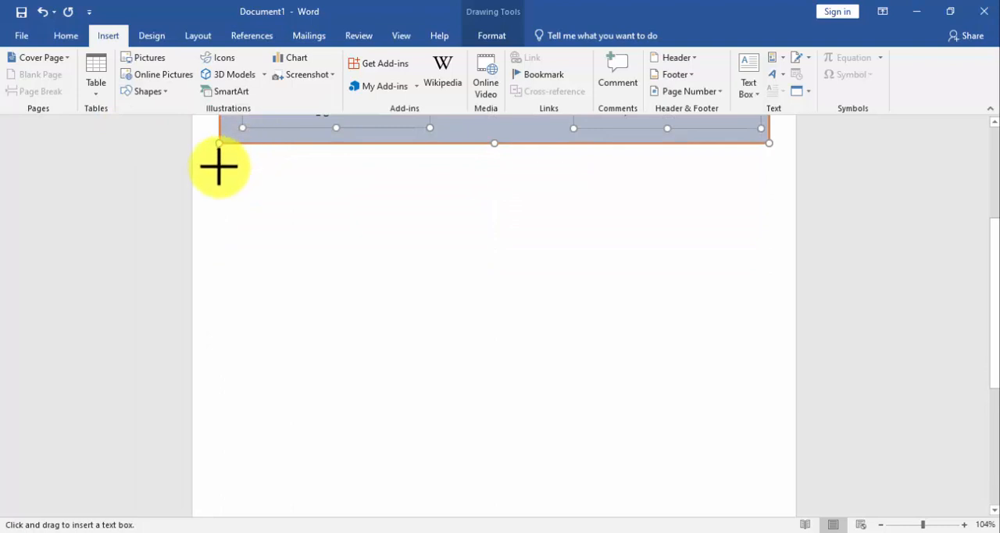
{"action": "left_click_drag", "start_coordinate": [223, 168], "coordinate": [771, 275]}
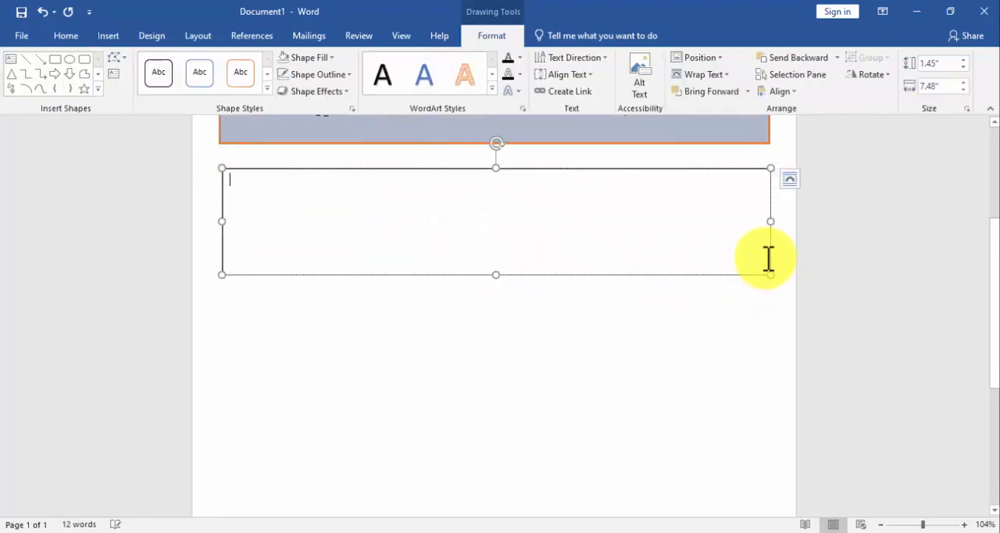
Resize the new text box to 7.5" wide and about 1.13" high, and move it slightly further below the banner.
{"action": "scroll", "coordinate": [880, 161], "scroll_direction": "up", "scroll_amount": 3}
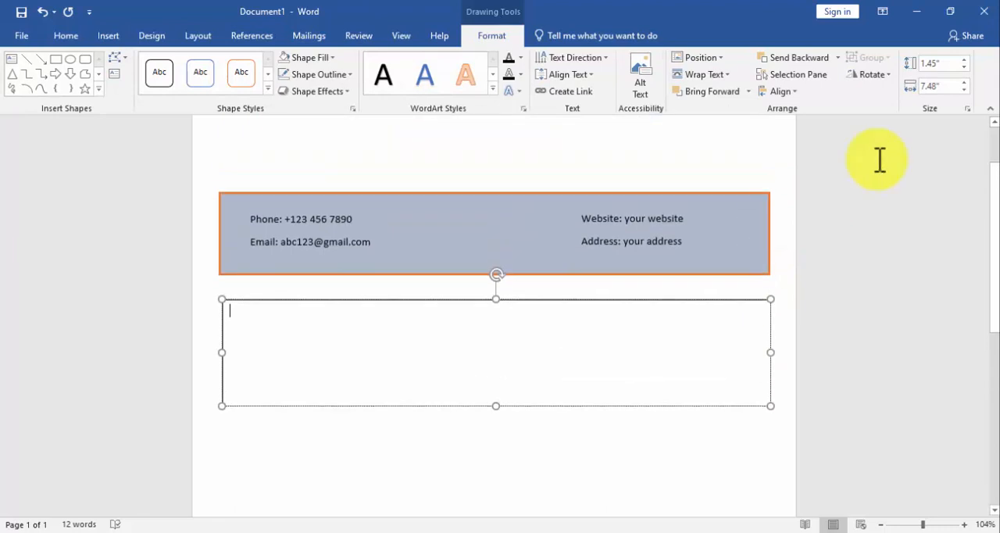
{"action": "left_click", "coordinate": [965, 82]}
{"action": "left_click", "coordinate": [963, 67]}
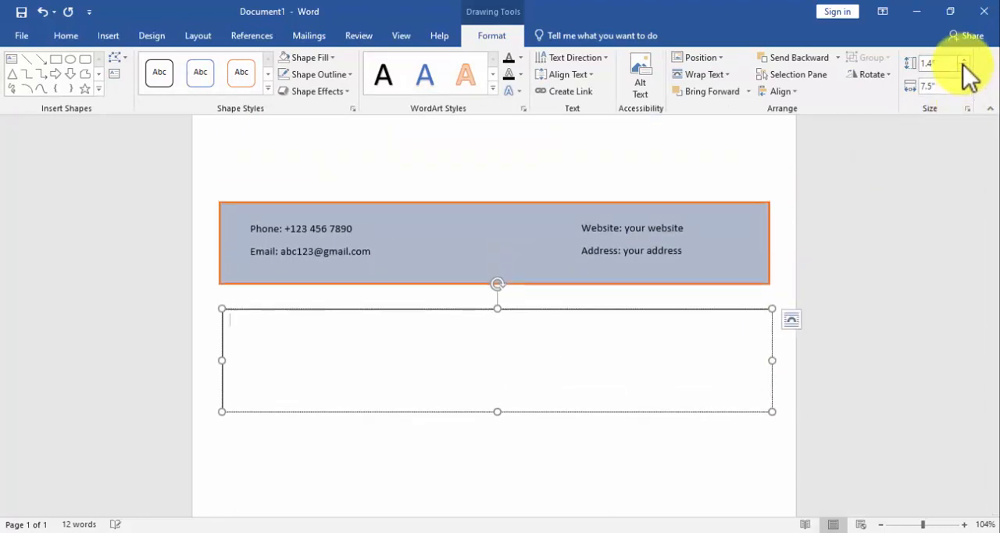
{"action": "left_click", "coordinate": [964, 67]}
{"action": "scroll", "coordinate": [687, 211], "scroll_direction": "down", "scroll_amount": 1}
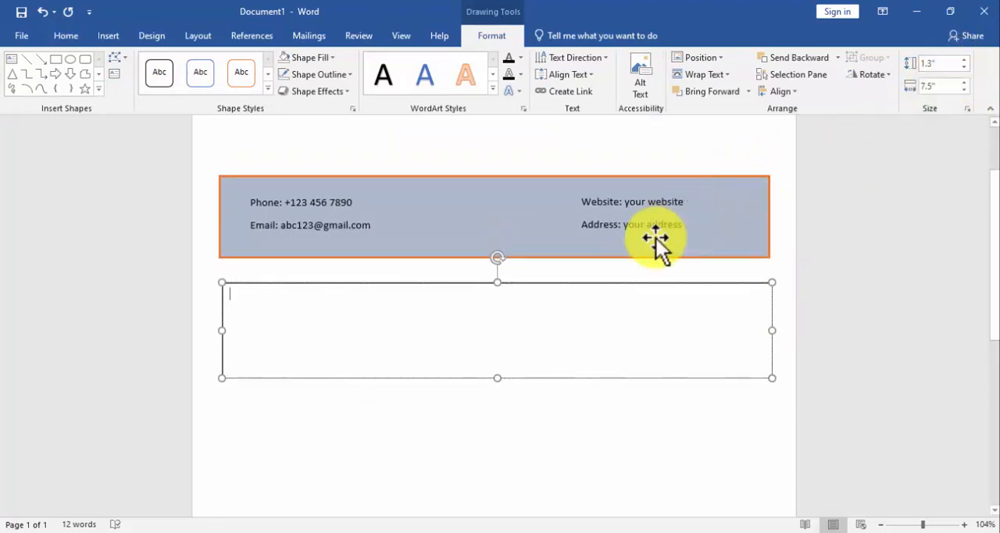
{"action": "mouse_move", "coordinate": [498, 368]}
{"action": "left_mouse_down"}
{"action": "mouse_move", "coordinate": [500, 343]}
{"action": "mouse_move", "coordinate": [506, 356]}
{"action": "left_mouse_up"}
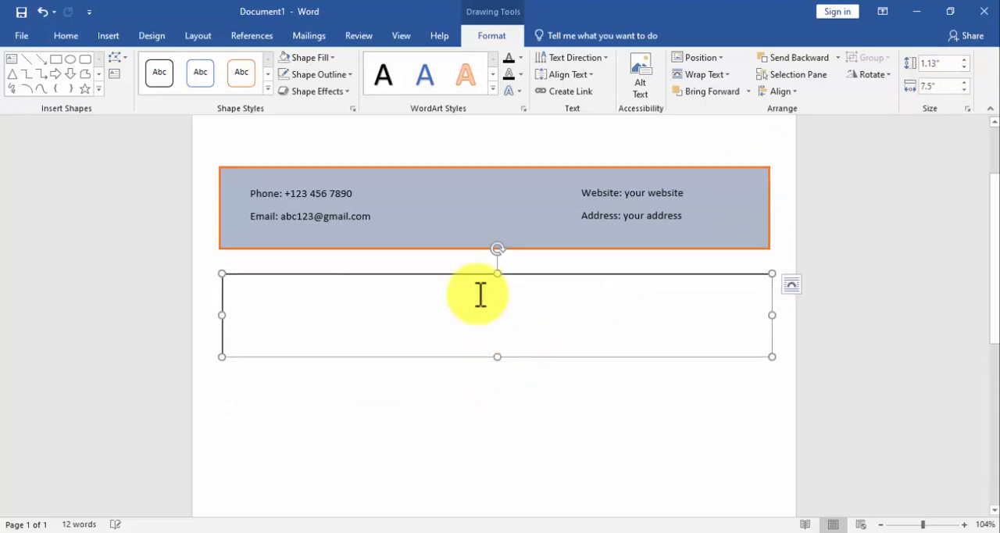
{"action": "left_click_drag", "start_coordinate": [473, 280], "coordinate": [475, 281]}
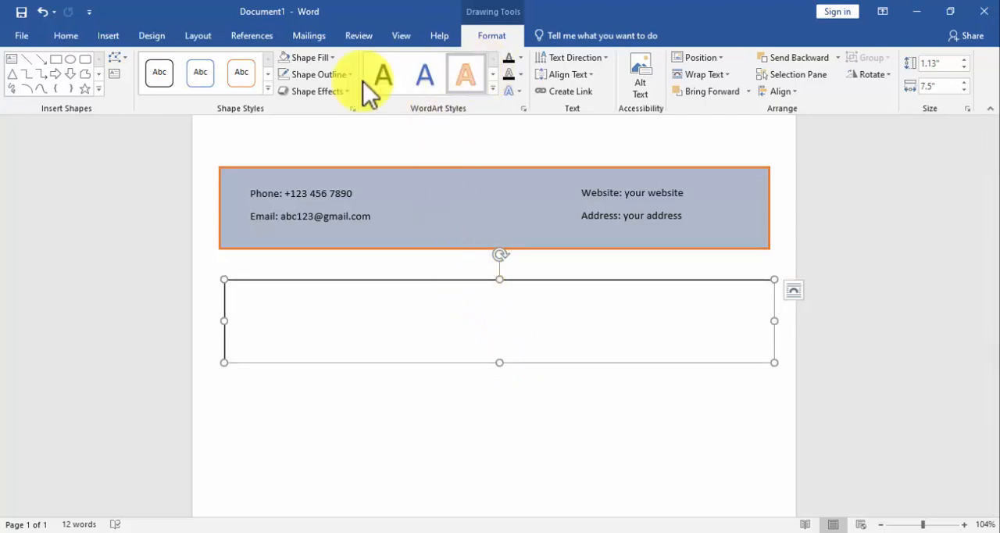
Give the wide text box no fill and an orange outline with a thicker line weight.
{"action": "left_click", "coordinate": [323, 59]}
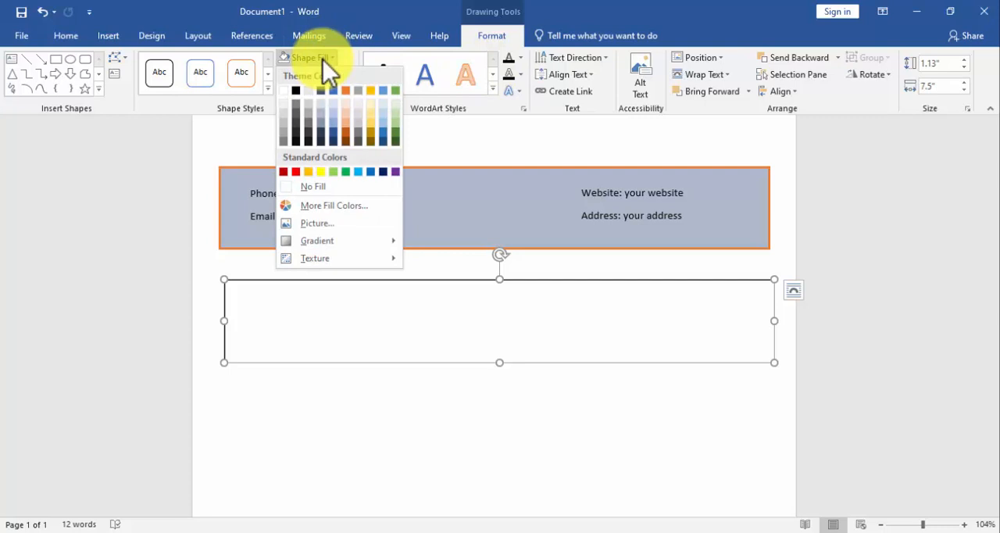
{"action": "left_click", "coordinate": [316, 191]}
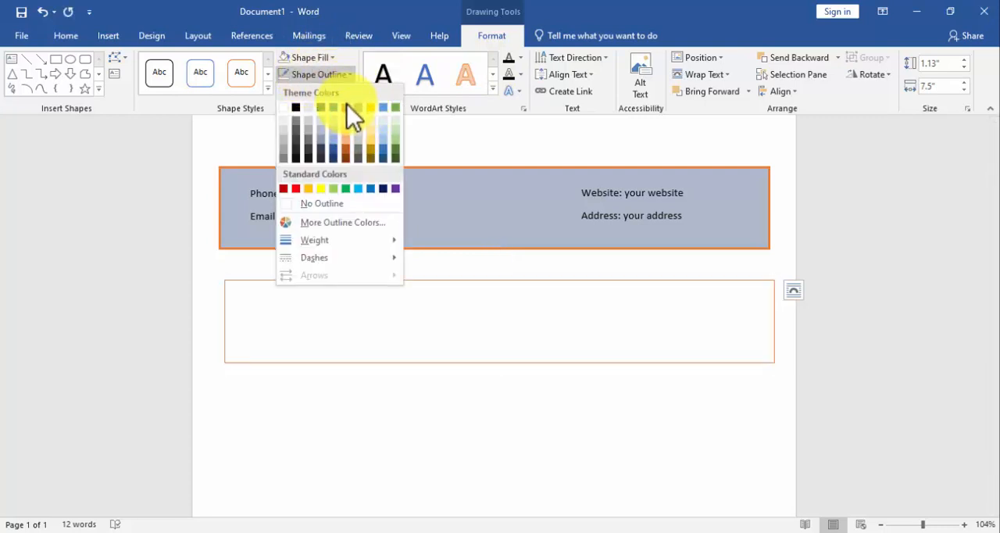
{"action": "left_click", "coordinate": [347, 107]}
{"action": "left_click", "coordinate": [318, 73]}
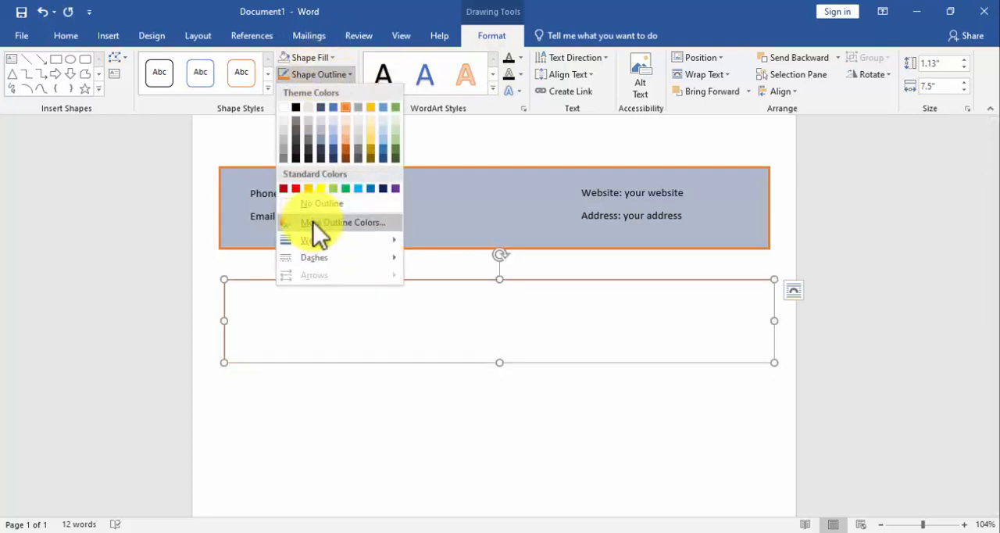
{"action": "mouse_move", "coordinate": [317, 238]}
{"action": "left_click", "coordinate": [479, 322]}
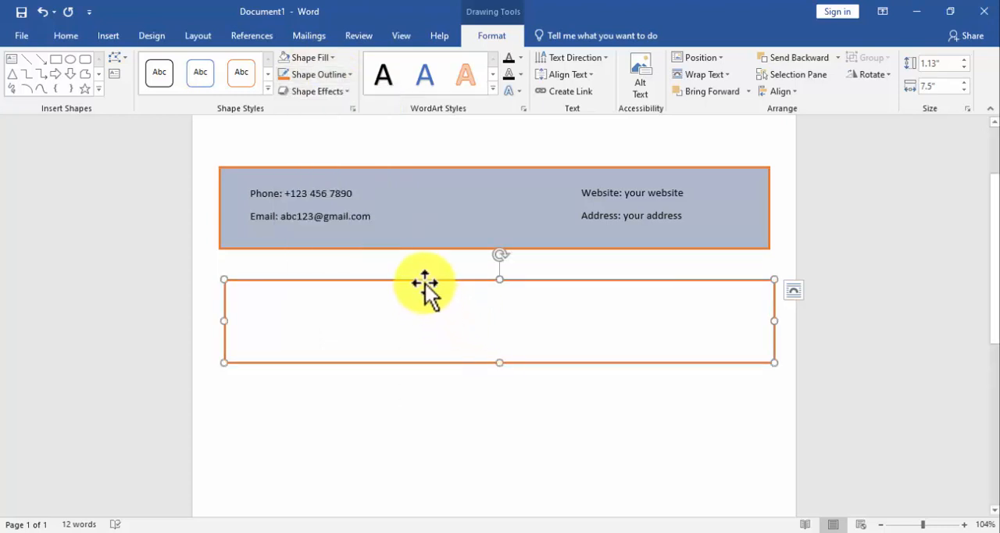
Draw a small text box, about 2.22" wide and 0.48" high, overlapping the start of the orange box's upper border.
{"action": "left_click", "coordinate": [98, 32]}
{"action": "left_click", "coordinate": [158, 91]}
{"action": "left_click", "coordinate": [125, 128]}
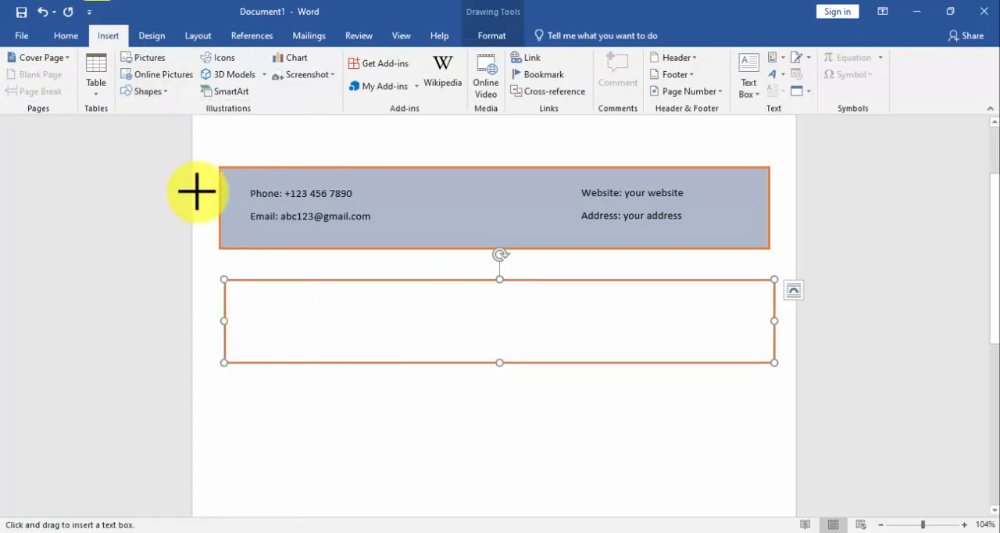
{"action": "left_click_drag", "start_coordinate": [242, 270], "coordinate": [404, 303]}
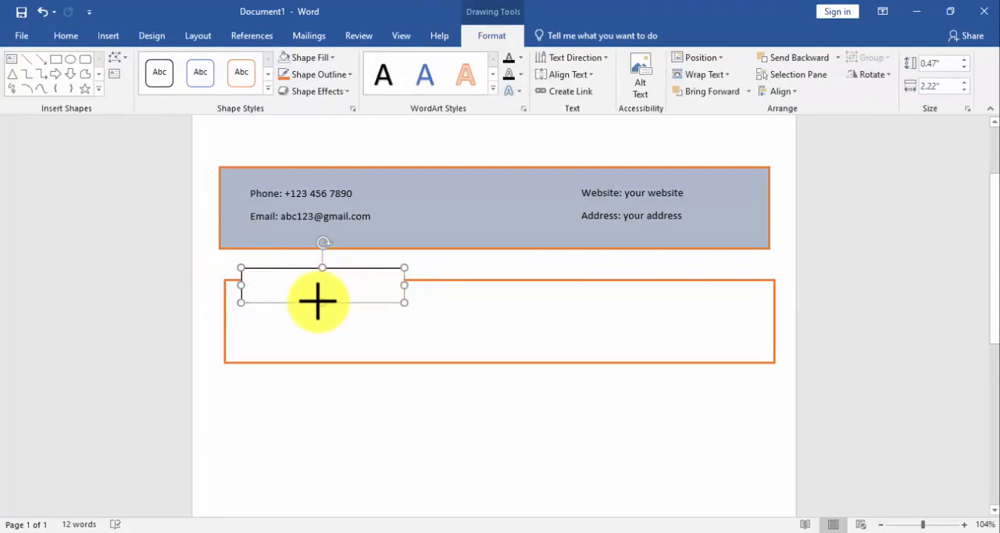
{"action": "left_click_drag", "start_coordinate": [318, 301], "coordinate": [319, 299]}
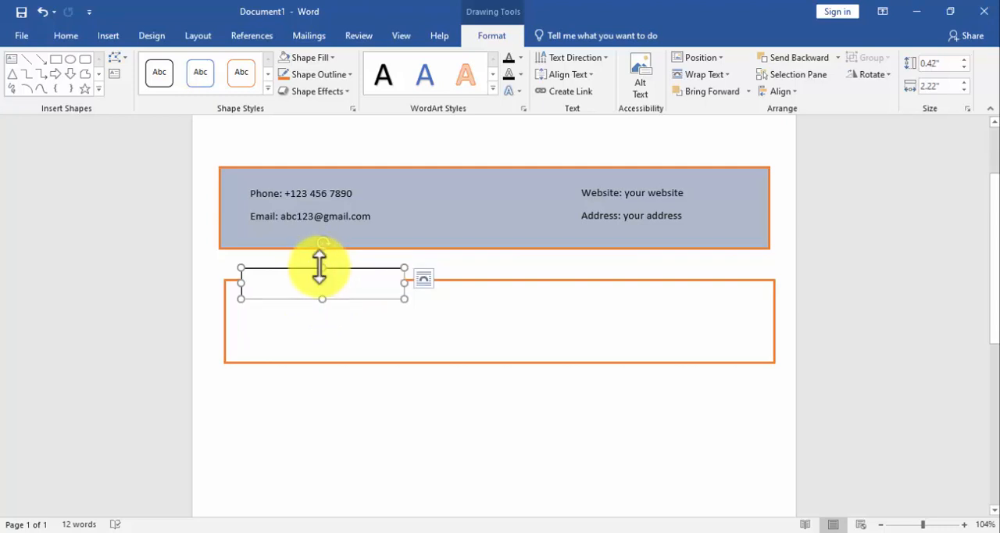
{"action": "left_click_drag", "start_coordinate": [319, 267], "coordinate": [320, 263]}
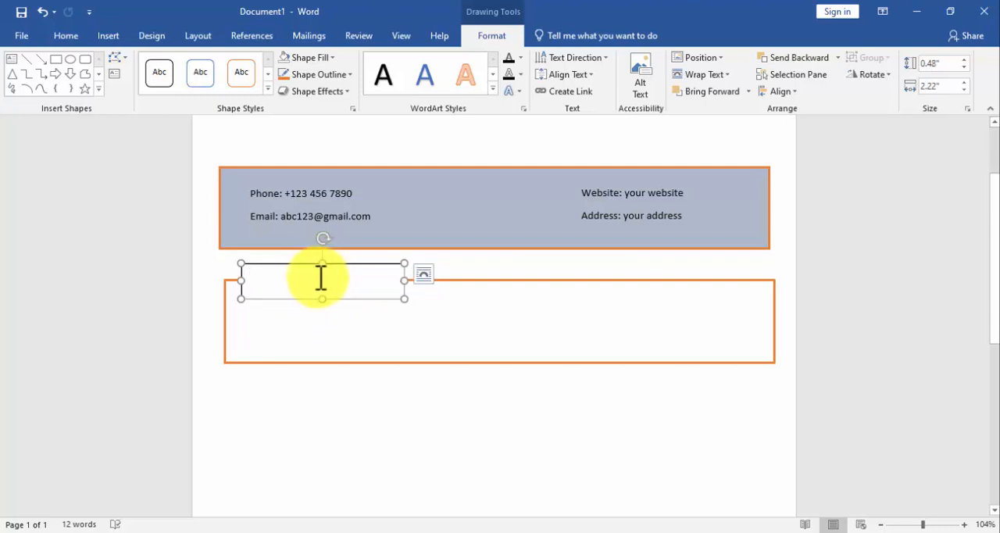
Enter the heading "PROFILE" in the small text box and set its font size to 24.
{"action": "type", "text": "PROFILE"}
{"action": "triple_click", "coordinate": [321, 278]}
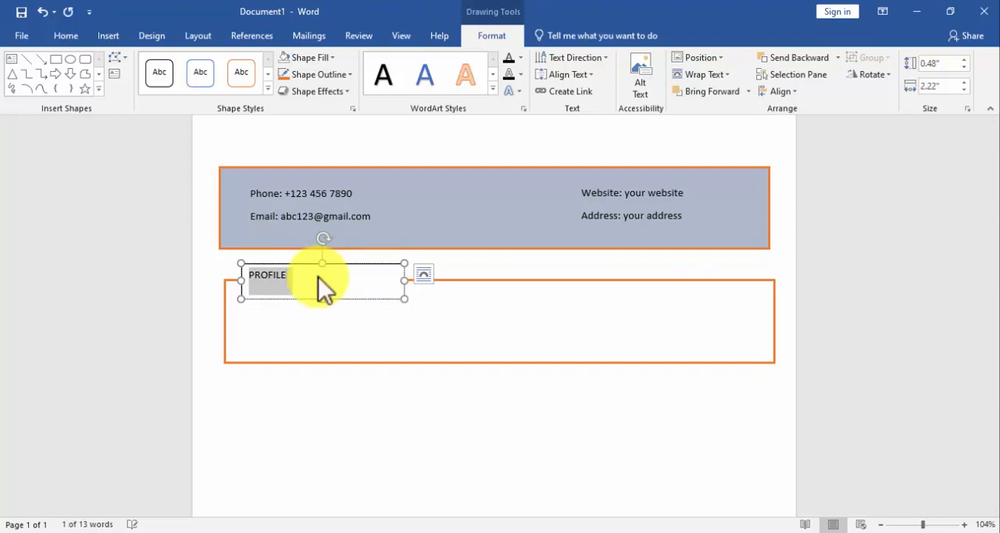
{"action": "left_click", "coordinate": [70, 36]}
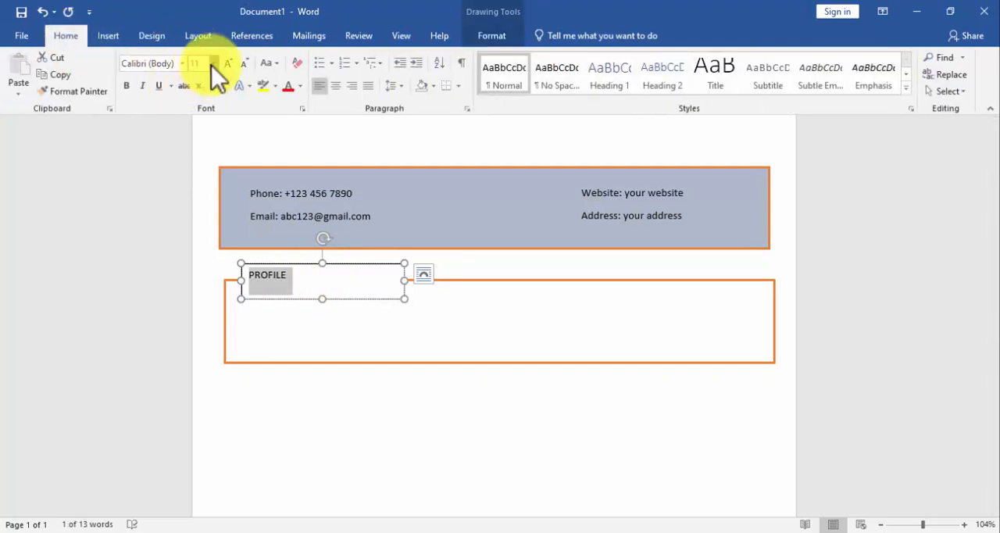
{"action": "left_click", "coordinate": [213, 63]}
{"action": "left_click", "coordinate": [198, 222]}
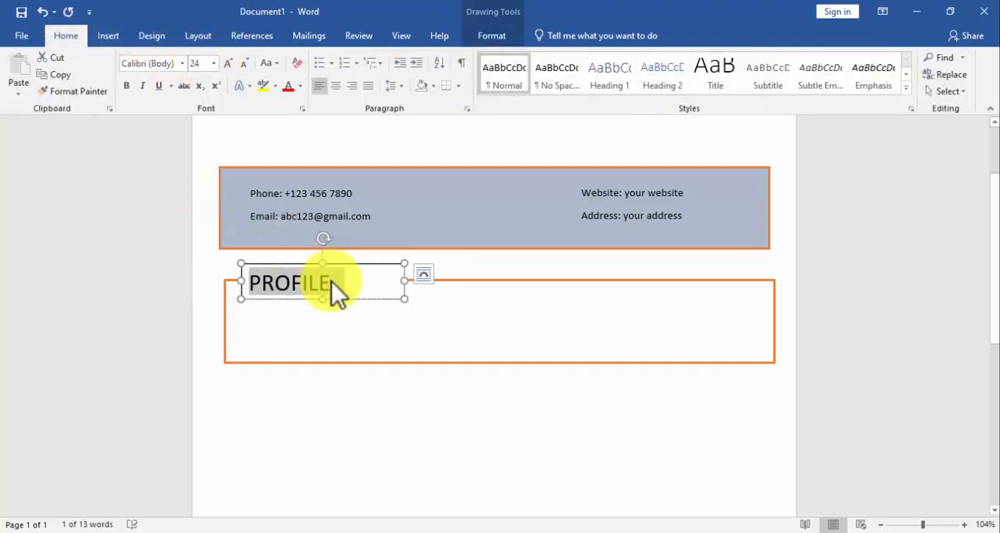
Change the font color of the "PROFILE" heading to dark blue.
{"action": "left_click_drag", "start_coordinate": [336, 281], "coordinate": [249, 279]}
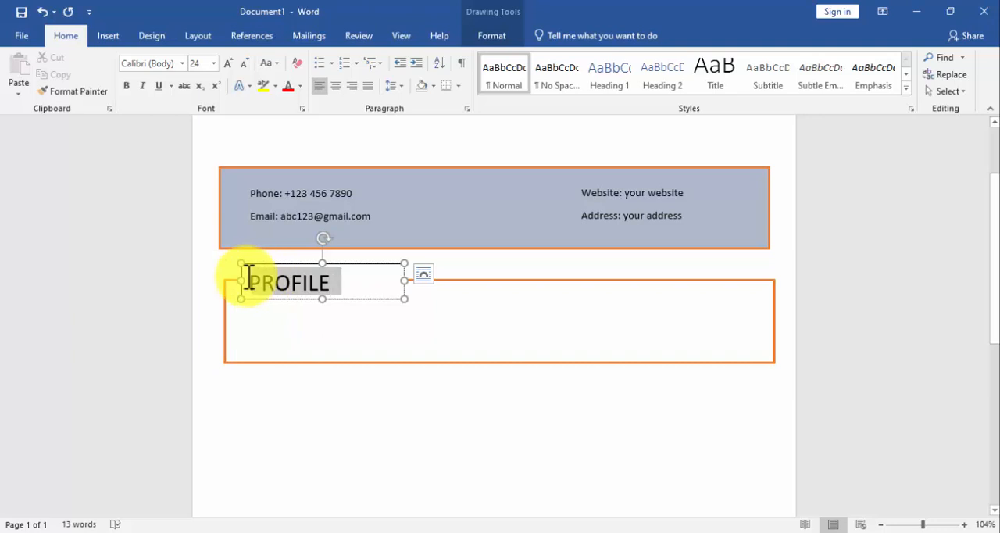
{"action": "left_click", "coordinate": [299, 86]}
{"action": "left_click", "coordinate": [387, 217]}
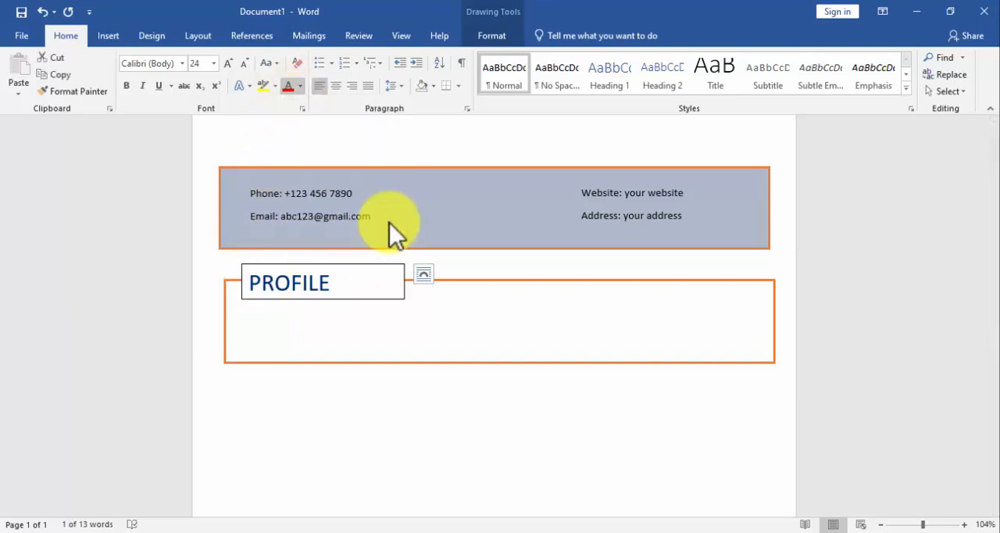
Narrow the "PROFILE" text box to about 1.56" wide around the heading and give it a white fill with no outline.
{"action": "left_click", "coordinate": [399, 281]}
{"action": "left_click_drag", "start_coordinate": [400, 280], "coordinate": [367, 282]}
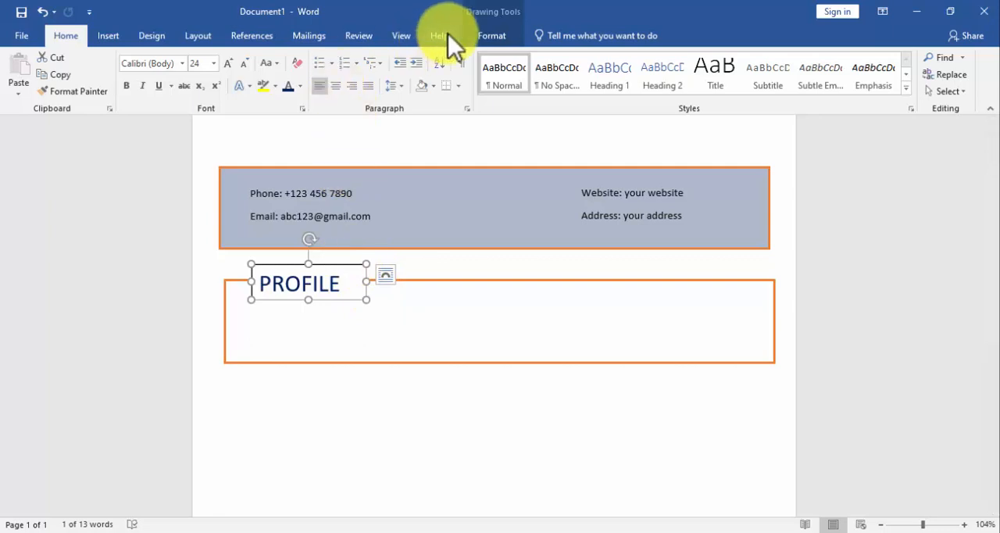
{"action": "left_click", "coordinate": [488, 35]}
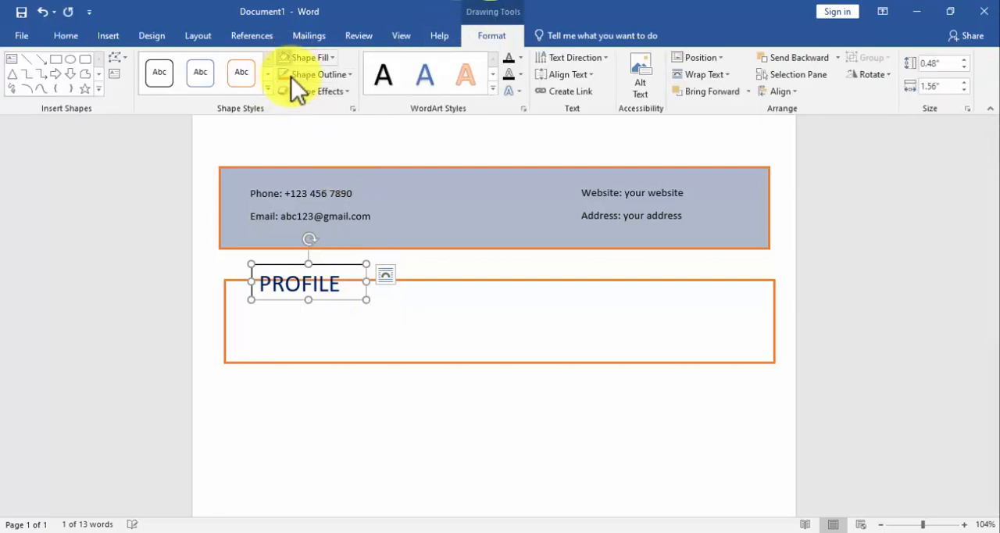
{"action": "left_click", "coordinate": [317, 62]}
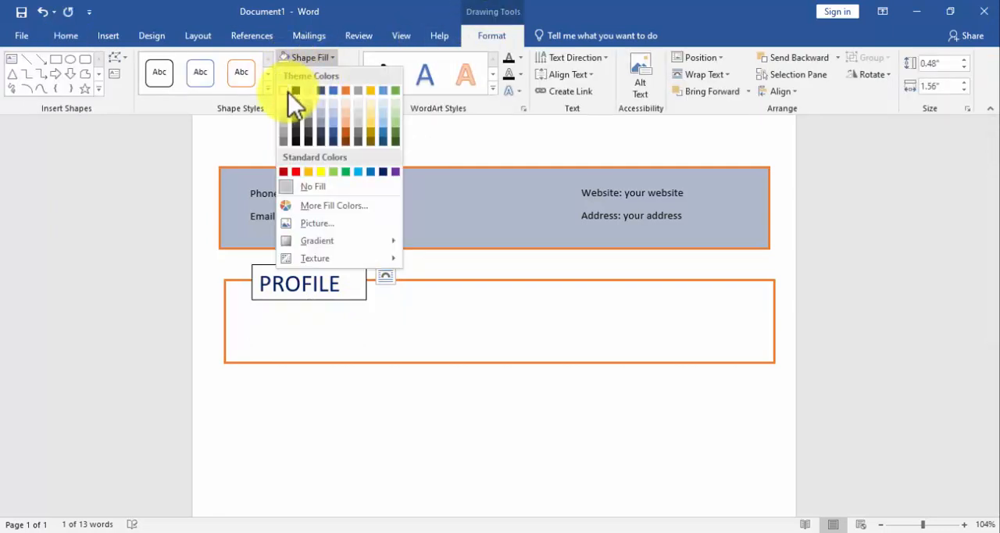
{"action": "left_click", "coordinate": [288, 92]}
{"action": "left_click", "coordinate": [311, 79]}
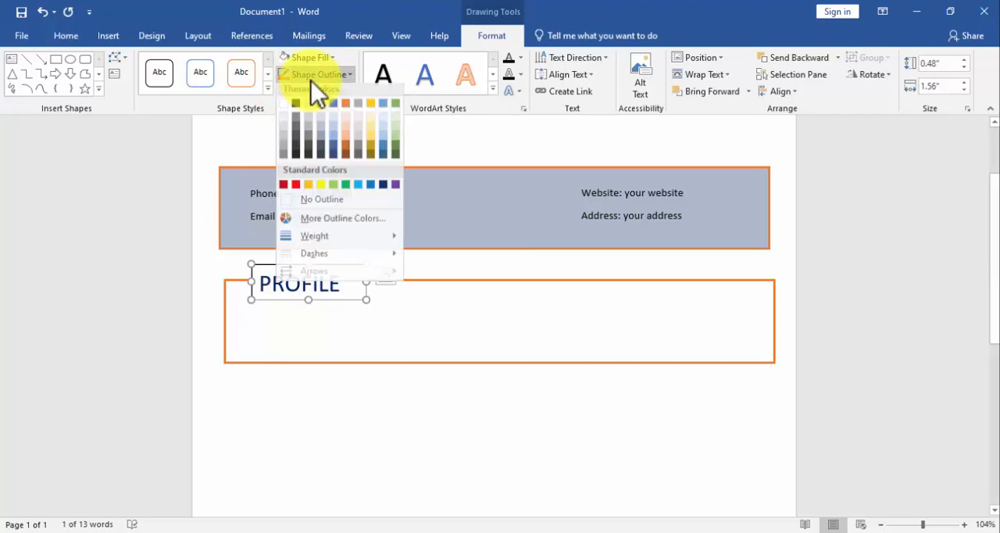
{"action": "left_click", "coordinate": [310, 205]}
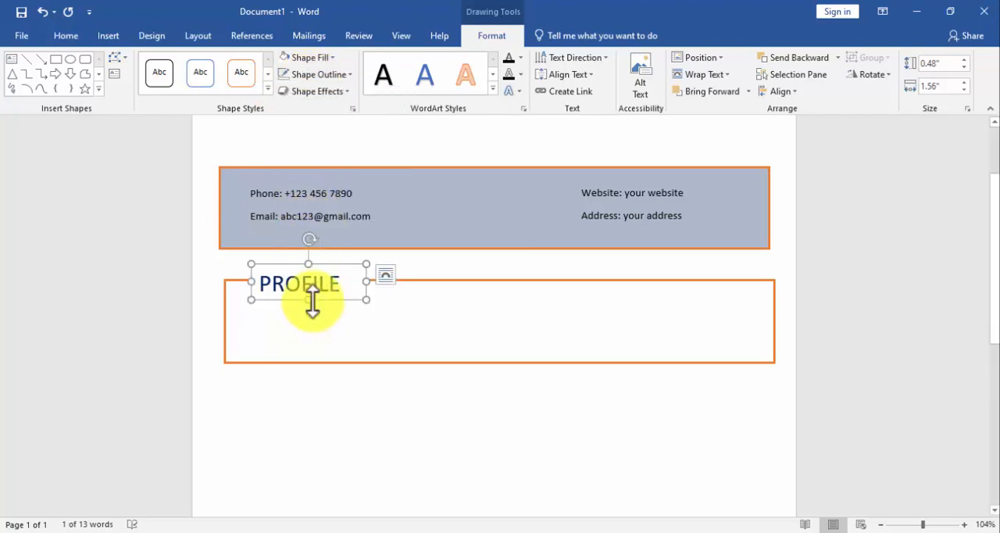
{"action": "left_click", "coordinate": [330, 319]}
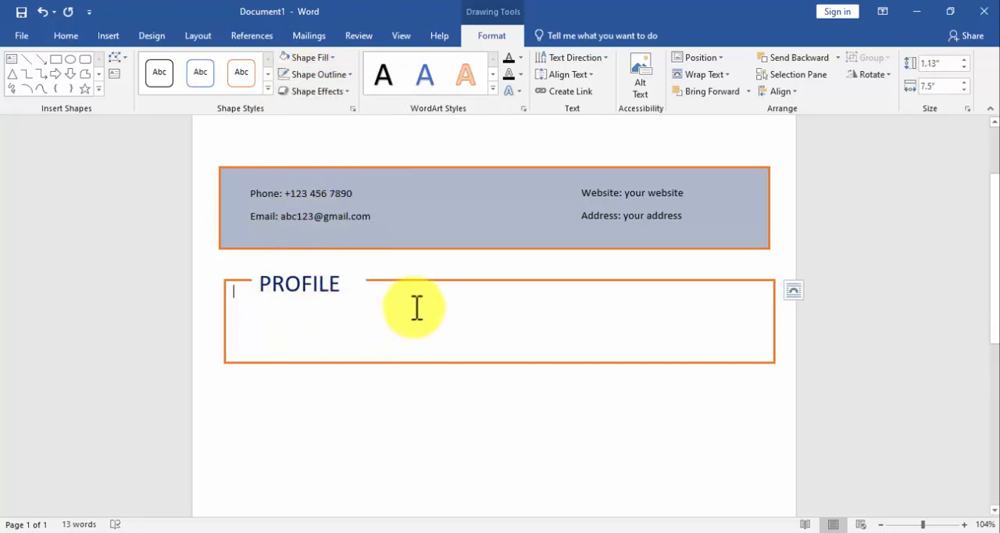
Switch to the CV detail file in Notepad and copy the opening paragraph starting "I am an energetic, ambitious person".
{"action": "left_click", "coordinate": [399, 334]}
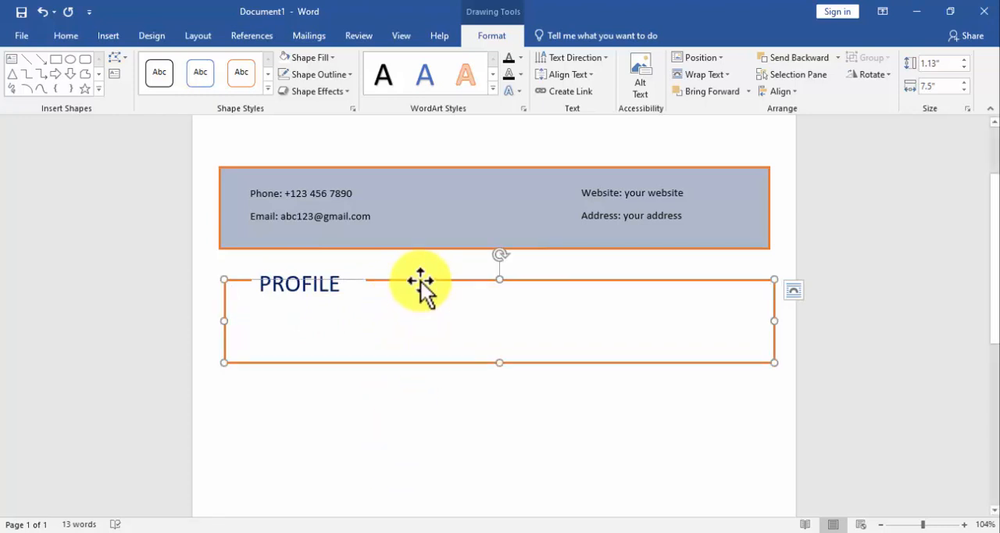
{"action": "left_click", "coordinate": [69, 35]}
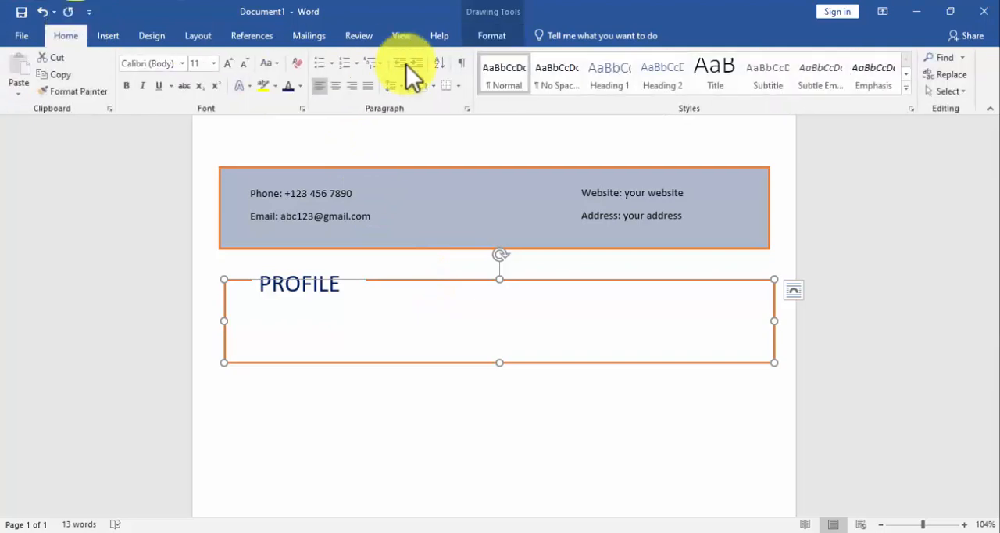
{"action": "left_click", "coordinate": [290, 300]}
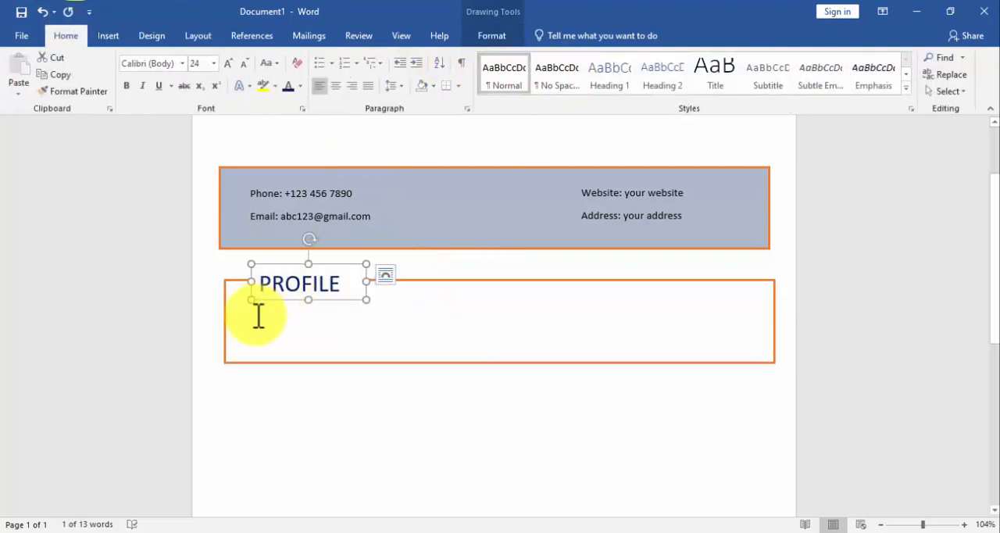
{"action": "left_click", "coordinate": [259, 316]}
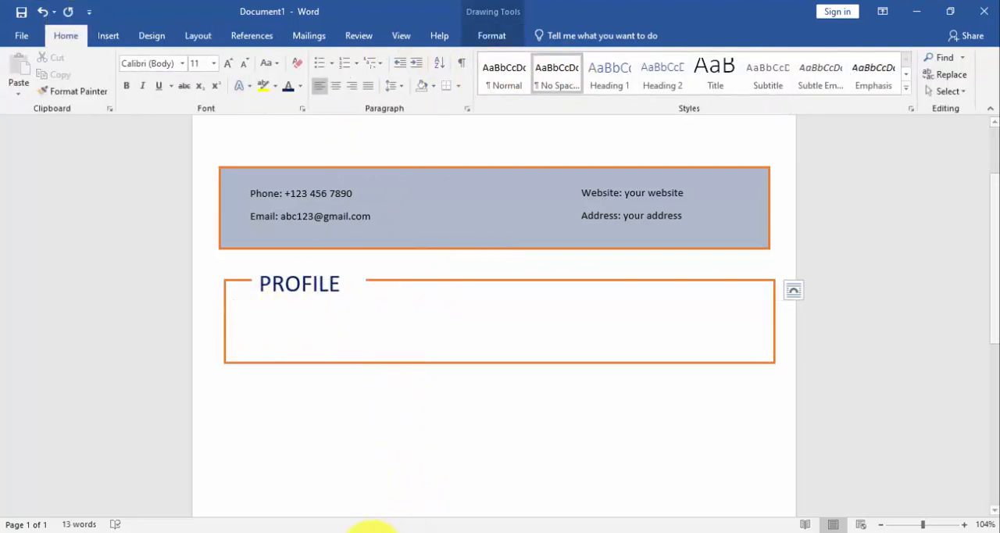
{"action": "left_click", "coordinate": [373, 531]}
{"action": "left_click", "coordinate": [357, 77]}
{"action": "left_click_drag", "start_coordinate": [357, 77], "coordinate": [228, 26]}
{"action": "key", "text": "ctrl+c"}
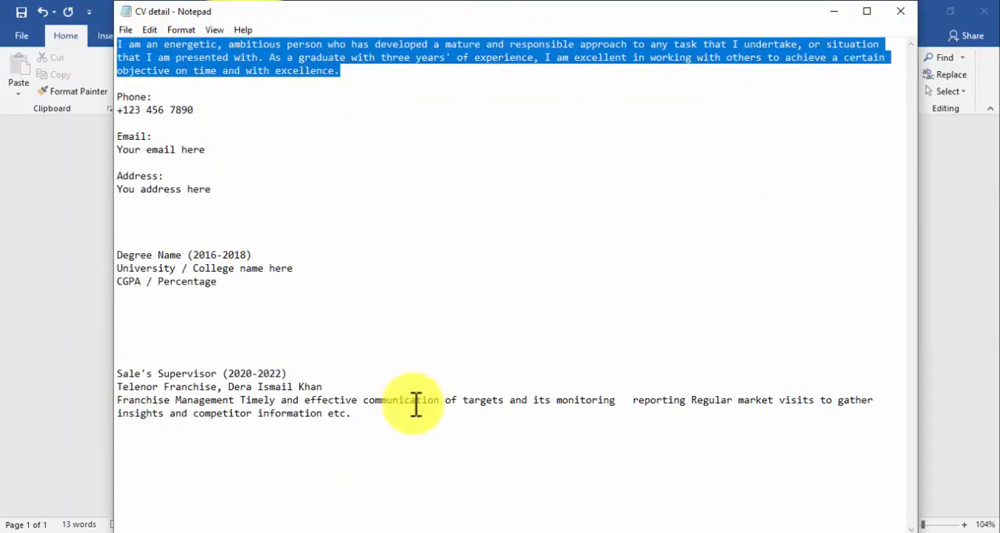
Return to Word, paste the paragraph into the orange PROFILE box, and reduce the box height to about 1.06".
{"action": "left_click", "coordinate": [480, 530]}
{"action": "left_click", "coordinate": [356, 316]}
{"action": "key", "text": "ctrl+v"}
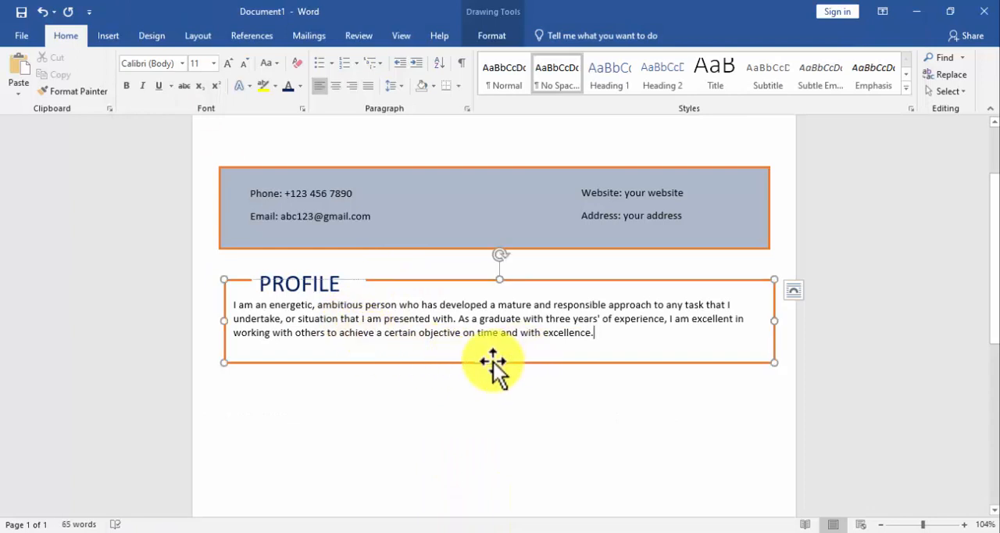
{"action": "left_click_drag", "start_coordinate": [498, 362], "coordinate": [496, 358]}
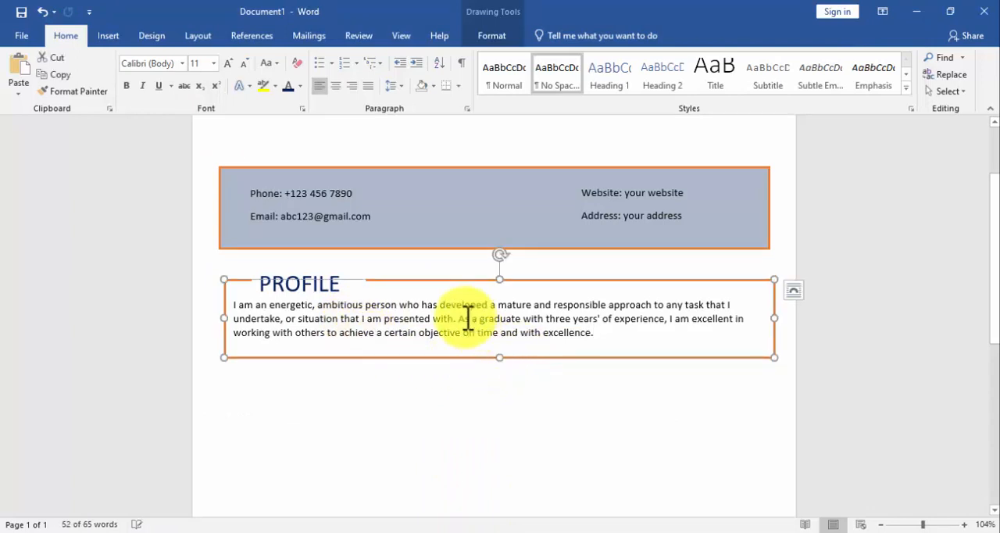
Align the left edges of the contact banner and the orange PROFILE box.
{"action": "left_click", "coordinate": [345, 247], "text": "shift"}
{"action": "left_click", "coordinate": [477, 35]}
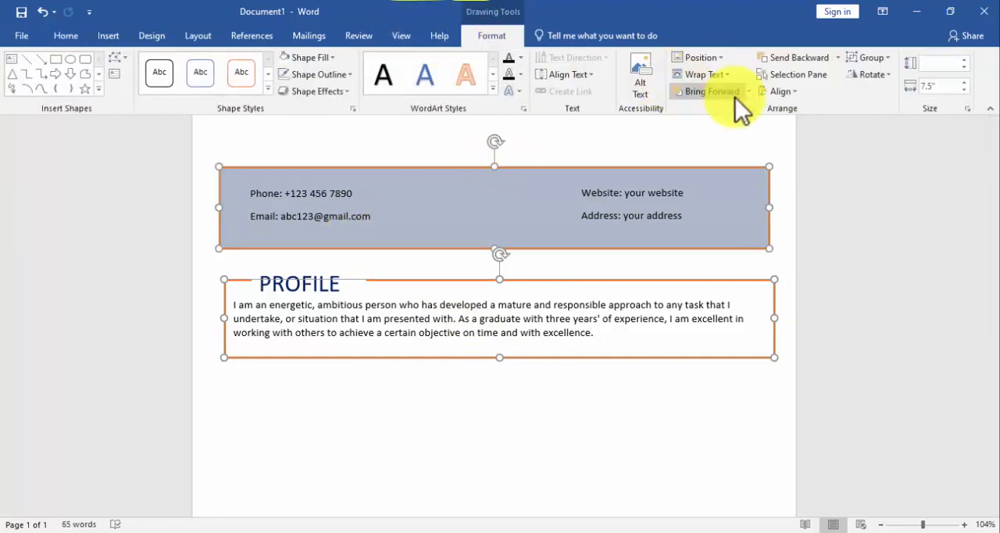
{"action": "left_click", "coordinate": [794, 93]}
{"action": "left_click", "coordinate": [799, 110]}
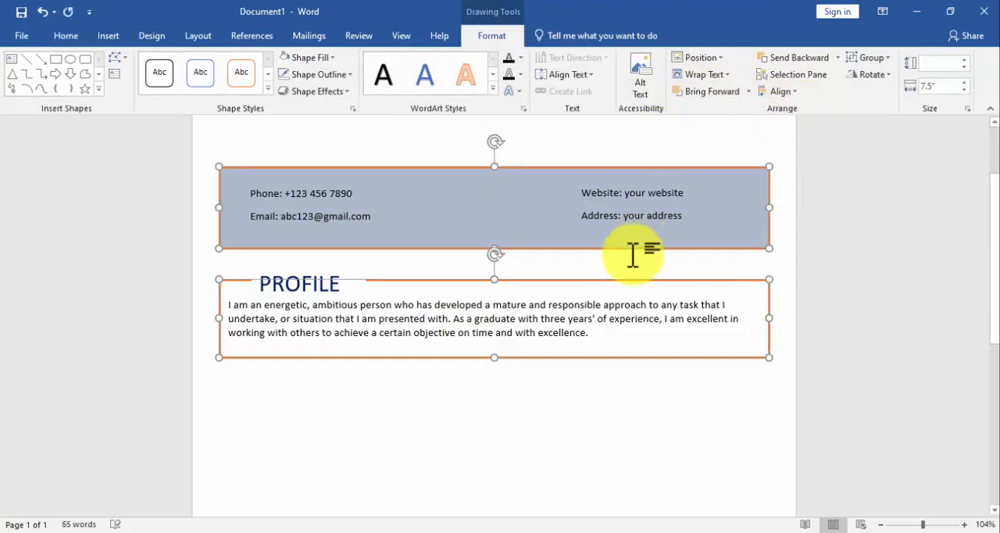
Group the orange profile box with its "PROFILE" heading text box.
{"action": "left_click", "coordinate": [471, 344]}
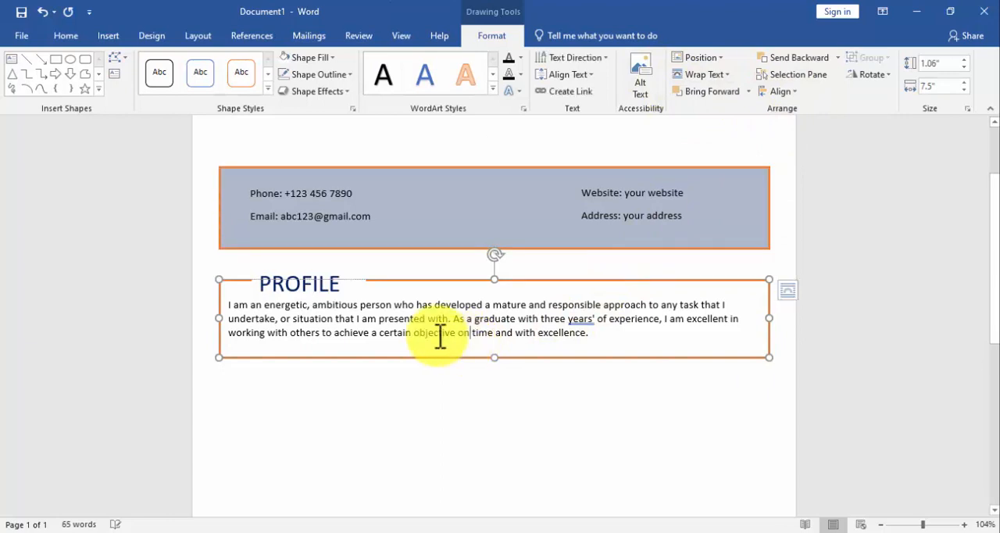
{"action": "left_click", "coordinate": [328, 289], "text": "shift"}
{"action": "left_click", "coordinate": [867, 58]}
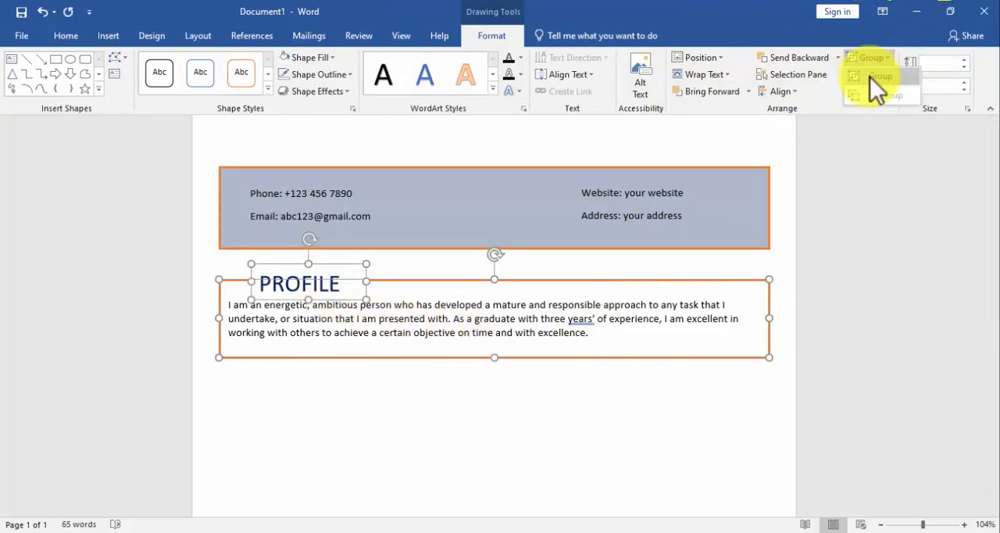
{"action": "left_click", "coordinate": [871, 77]}
Group the colored banner with its two contact-details text boxes.
{"action": "left_click", "coordinate": [652, 206]}
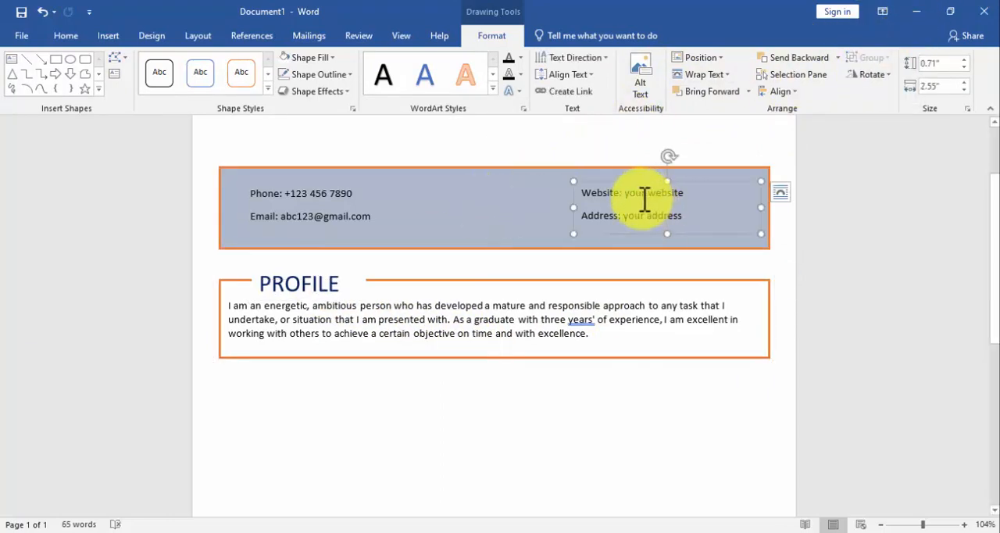
{"action": "left_click", "coordinate": [342, 214], "text": "shift"}
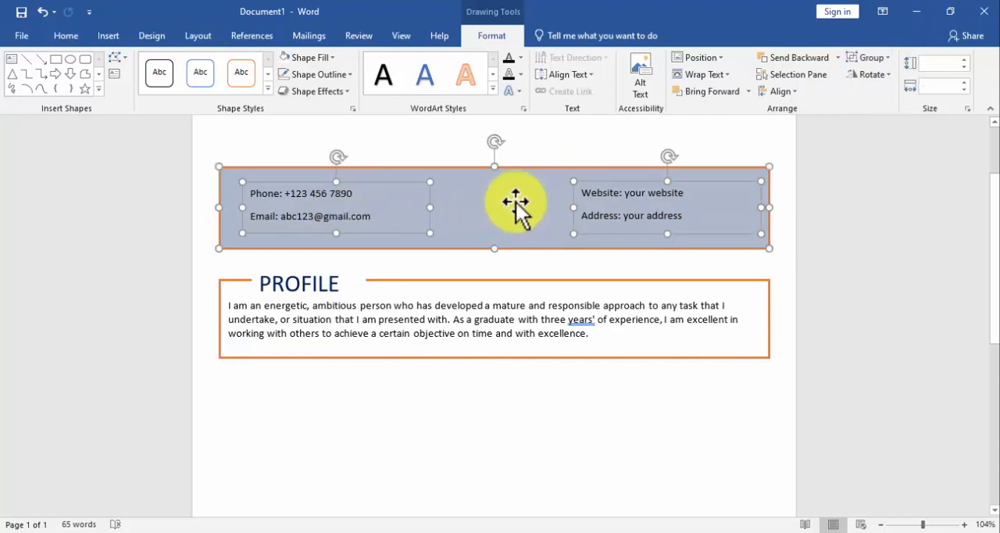
{"action": "left_click", "coordinate": [887, 56]}
{"action": "left_click", "coordinate": [890, 71]}
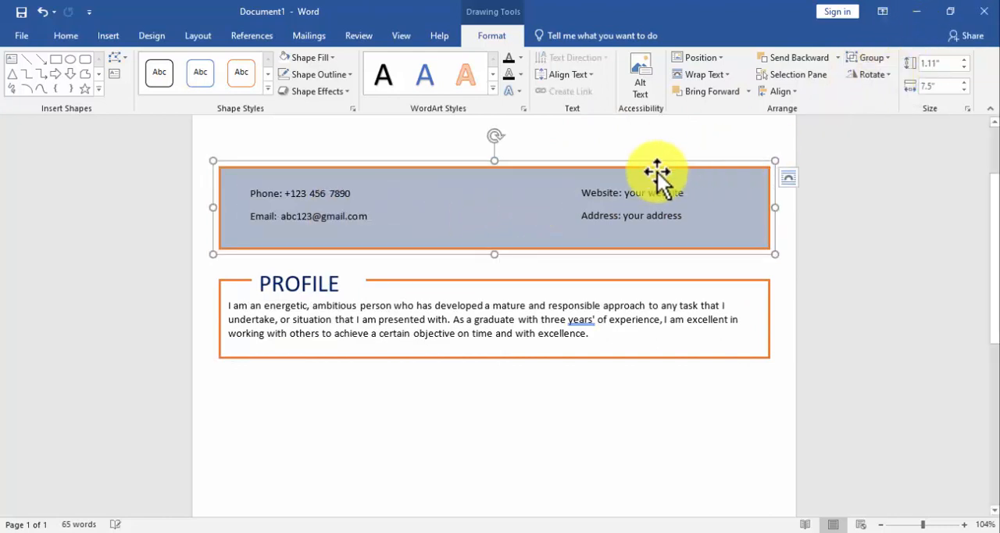
Draw a text box about 2.32" wide and 2.45" high below the PROFILE section, near the page's left margin.
{"action": "scroll", "coordinate": [625, 176], "scroll_direction": "down", "scroll_amount": 2}
{"action": "left_click", "coordinate": [494, 190]}
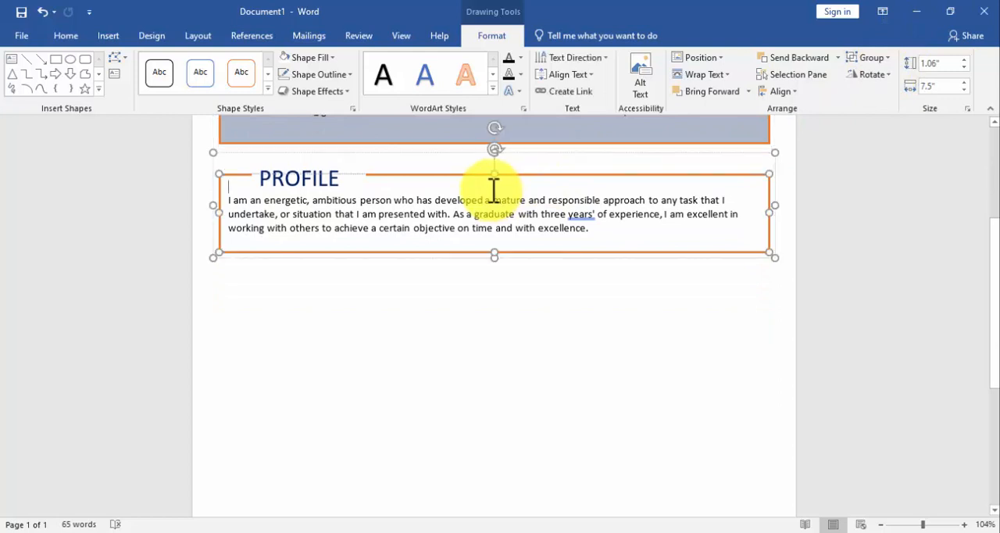
{"action": "left_click", "coordinate": [424, 154]}
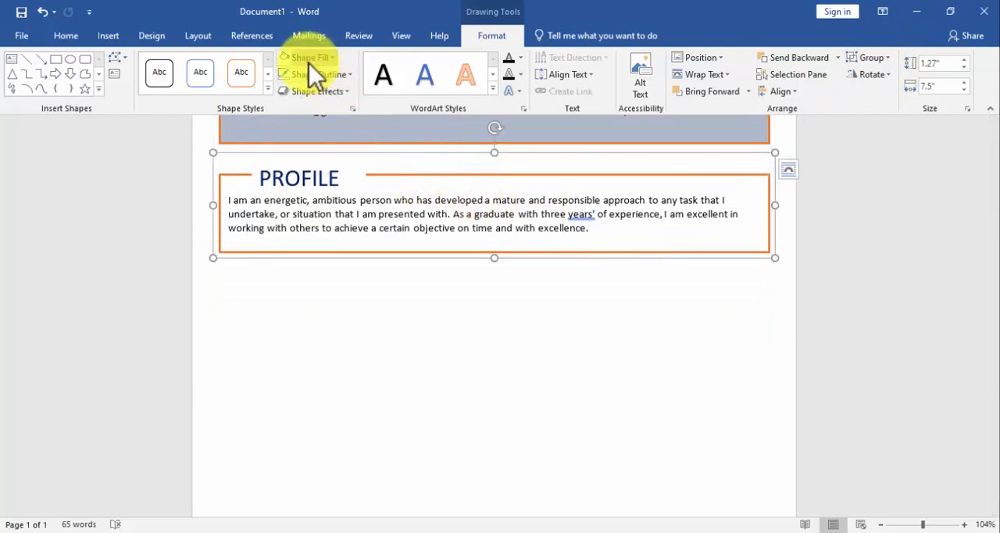
{"action": "left_click", "coordinate": [116, 35]}
{"action": "left_click", "coordinate": [145, 90]}
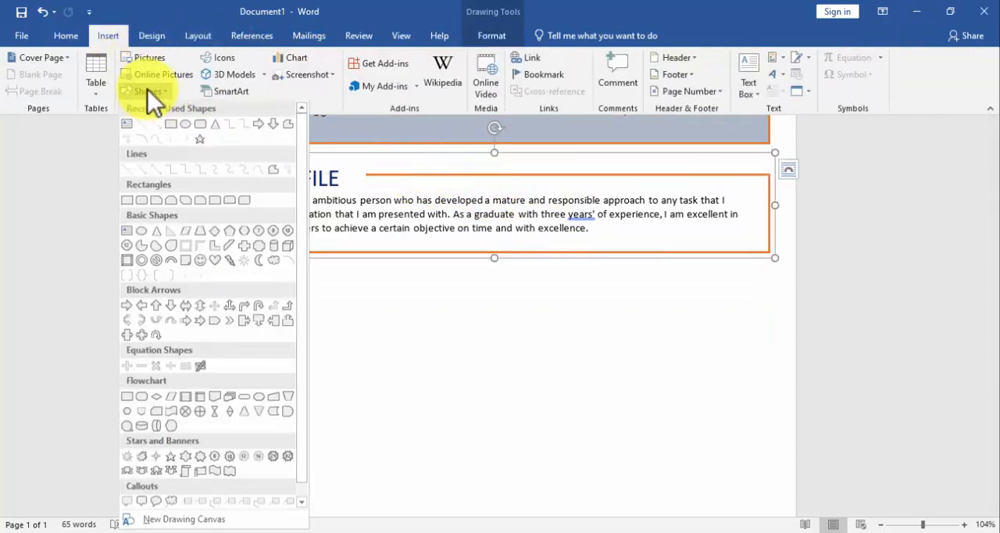
{"action": "left_click", "coordinate": [135, 127]}
{"action": "scroll", "coordinate": [284, 185], "scroll_direction": "down", "scroll_amount": 3}
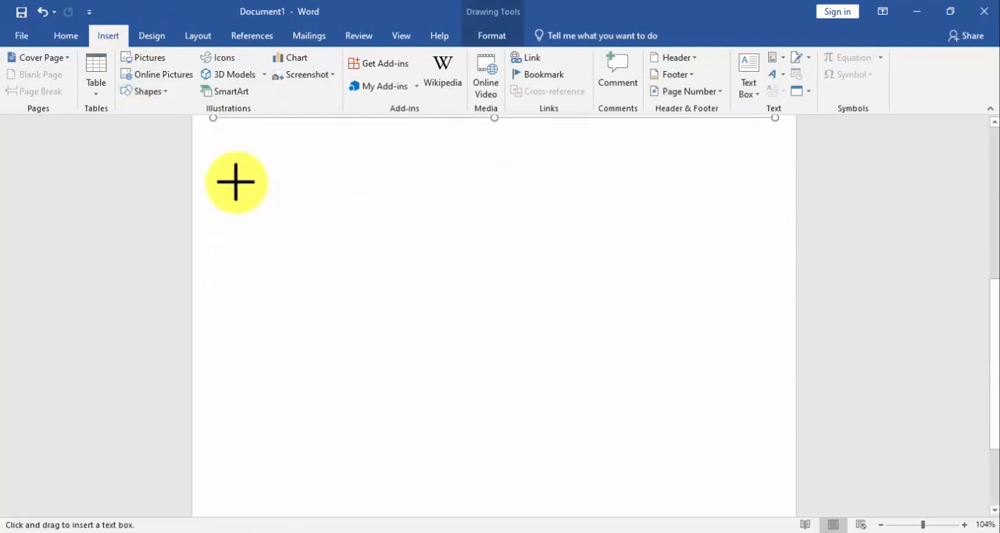
{"action": "left_click_drag", "start_coordinate": [230, 147], "coordinate": [399, 325]}
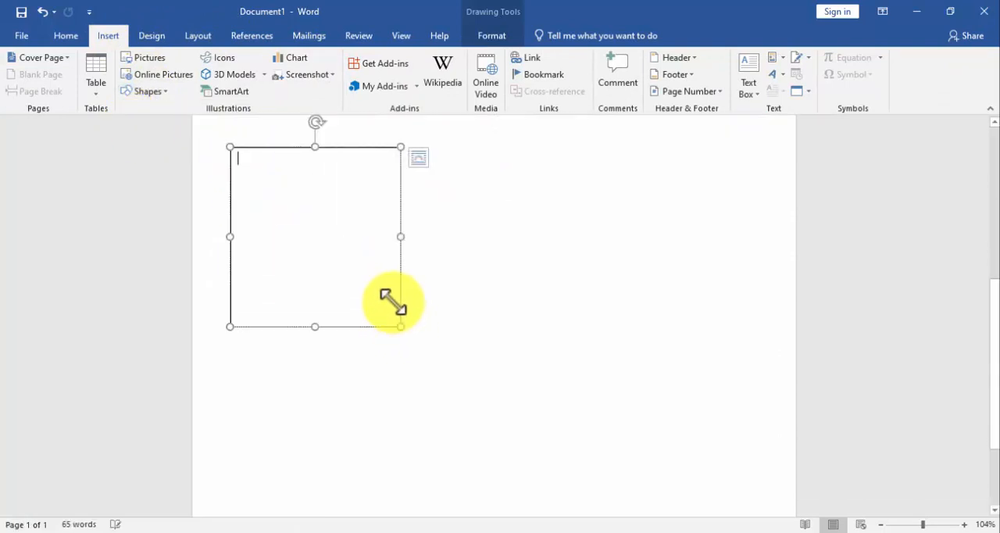
Shorten the new text box to about 1.78" high and move it slightly up toward the PROFILE section.
{"action": "scroll", "coordinate": [393, 297], "scroll_direction": "up", "scroll_amount": 3}
{"action": "left_click_drag", "start_coordinate": [314, 468], "coordinate": [317, 418]}
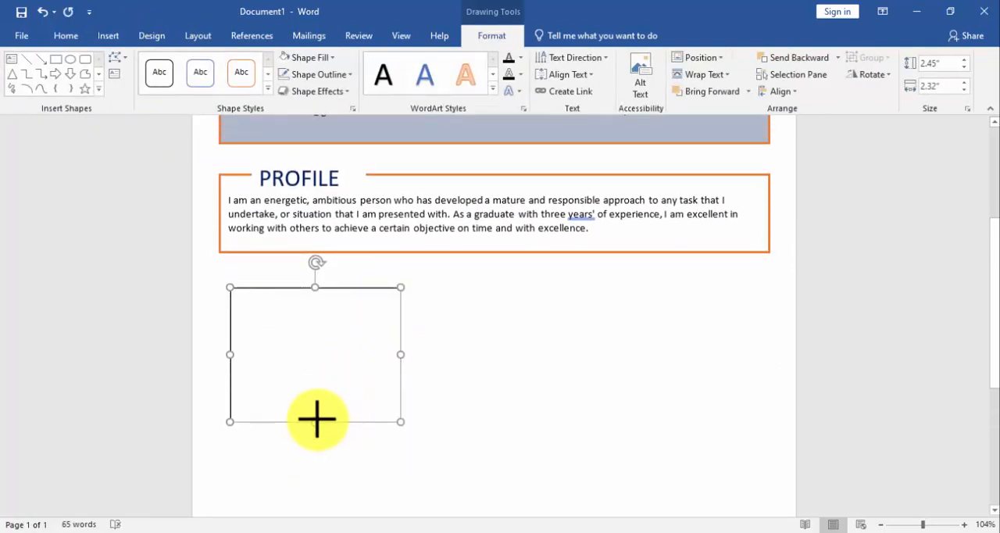
{"action": "left_click_drag", "start_coordinate": [308, 289], "coordinate": [289, 277]}
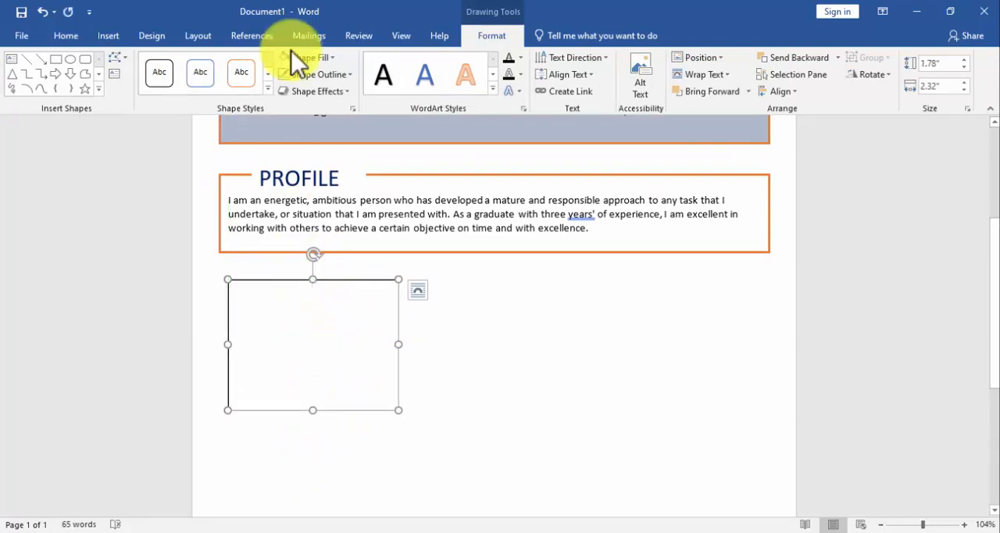
Give the new text box no fill and an orange outline with a thicker line weight.
{"action": "left_click", "coordinate": [298, 74]}
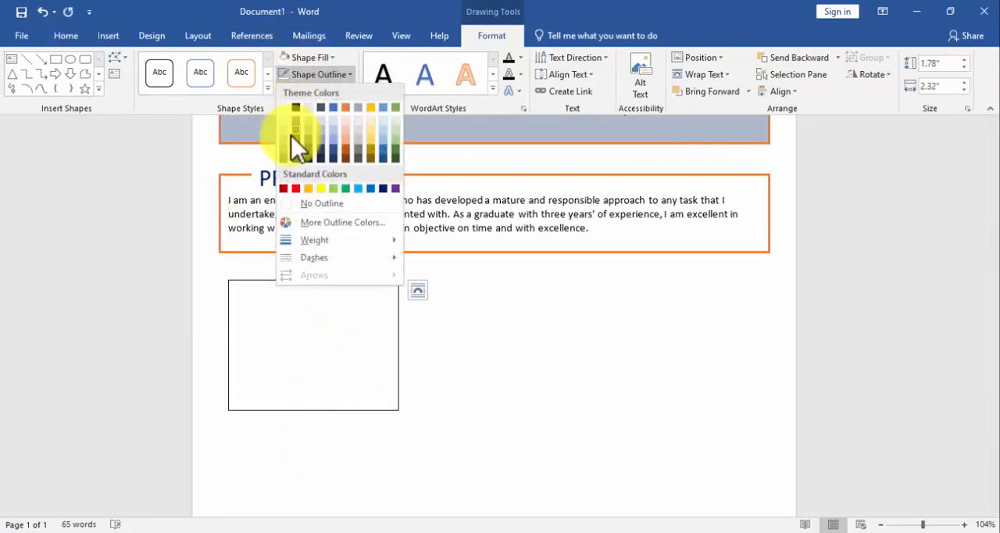
{"action": "left_click", "coordinate": [345, 110]}
{"action": "left_click", "coordinate": [332, 57]}
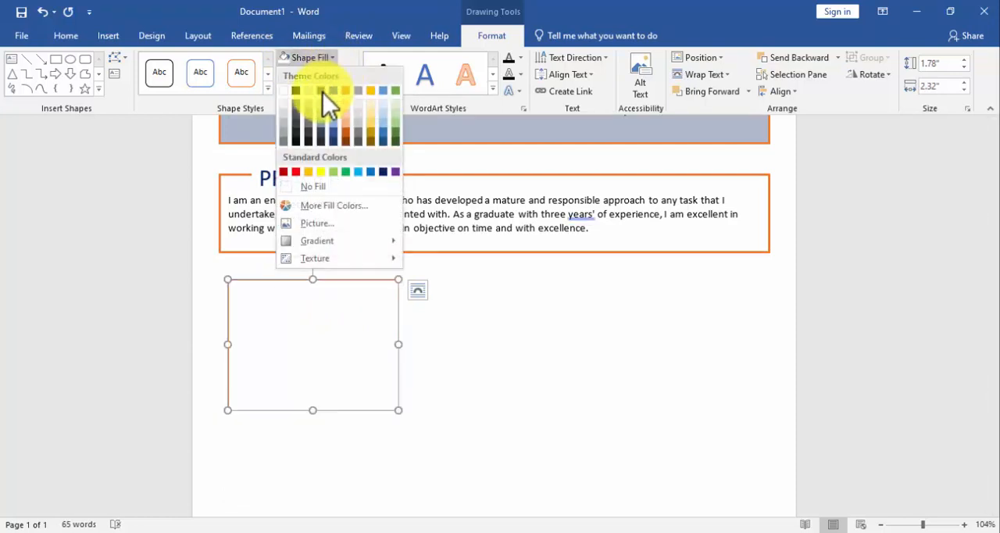
{"action": "left_click", "coordinate": [320, 189]}
{"action": "left_click", "coordinate": [322, 73]}
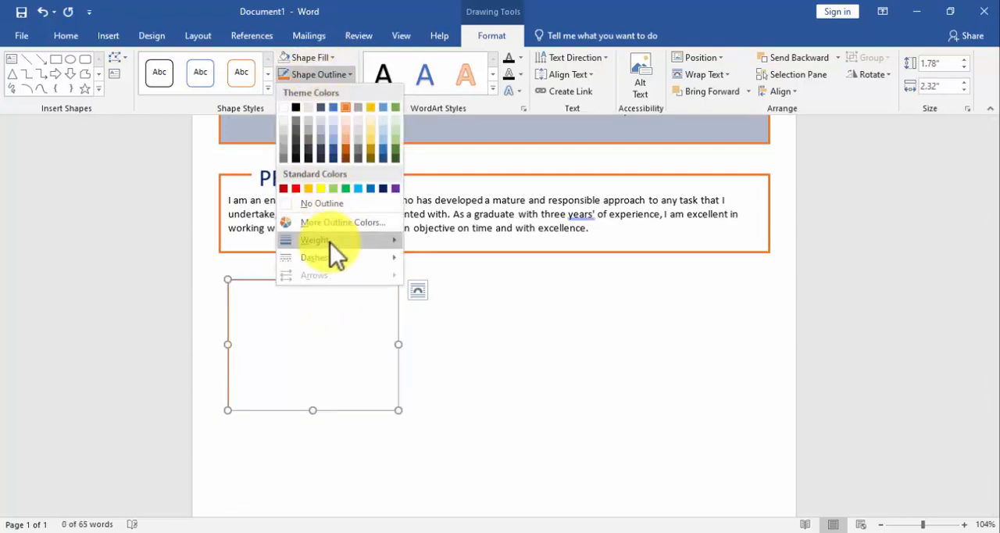
{"action": "mouse_move", "coordinate": [330, 243]}
{"action": "left_click", "coordinate": [469, 321]}
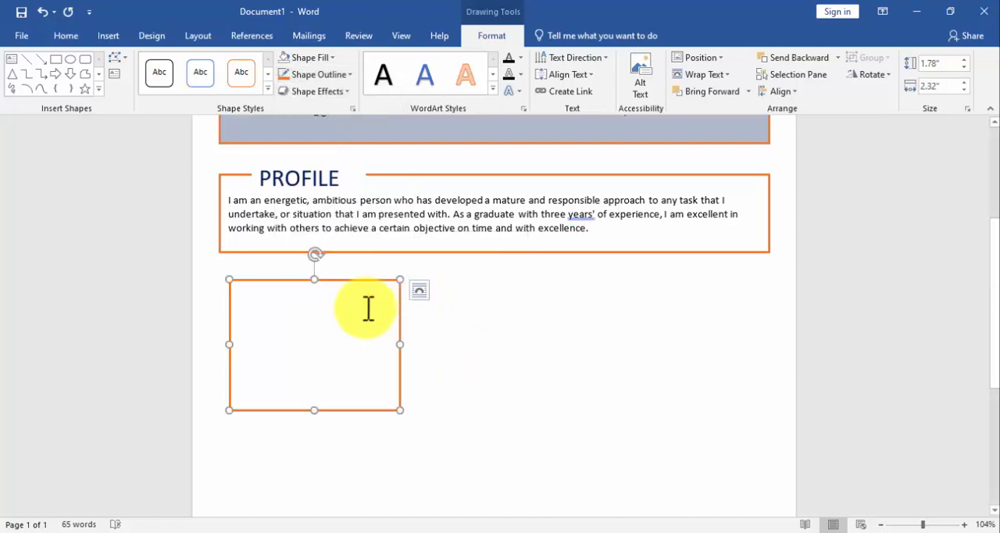
Draw a small text box about 1.36" wide and 0.38" high overlapping the upper border of the new orange box.
{"action": "left_click", "coordinate": [110, 36]}
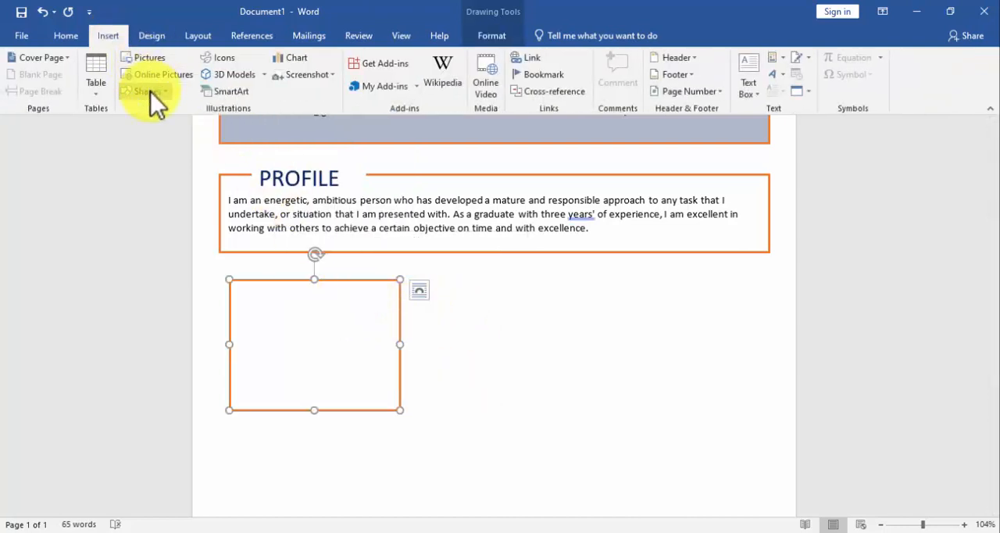
{"action": "left_click", "coordinate": [149, 92]}
{"action": "left_click", "coordinate": [136, 125]}
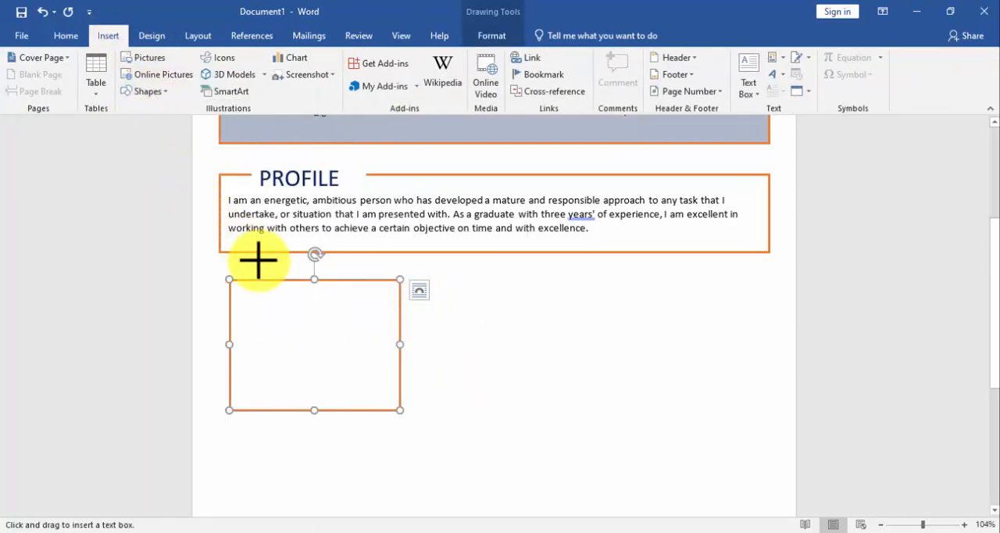
{"action": "left_click_drag", "start_coordinate": [248, 268], "coordinate": [300, 297]}
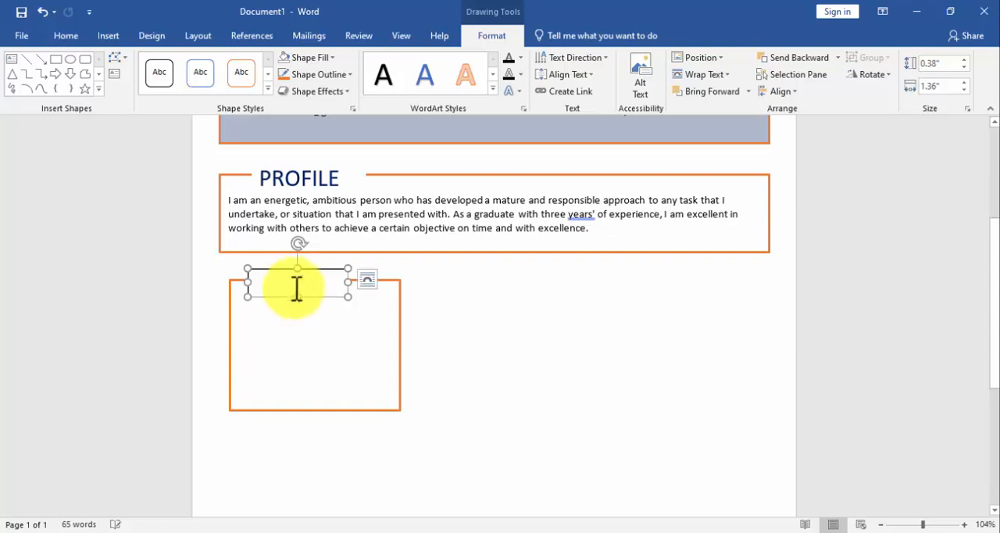
Enter the heading SKILLS in the small text box and format it at 24 pt in dark blue.
{"action": "type", "text": "Sk"}
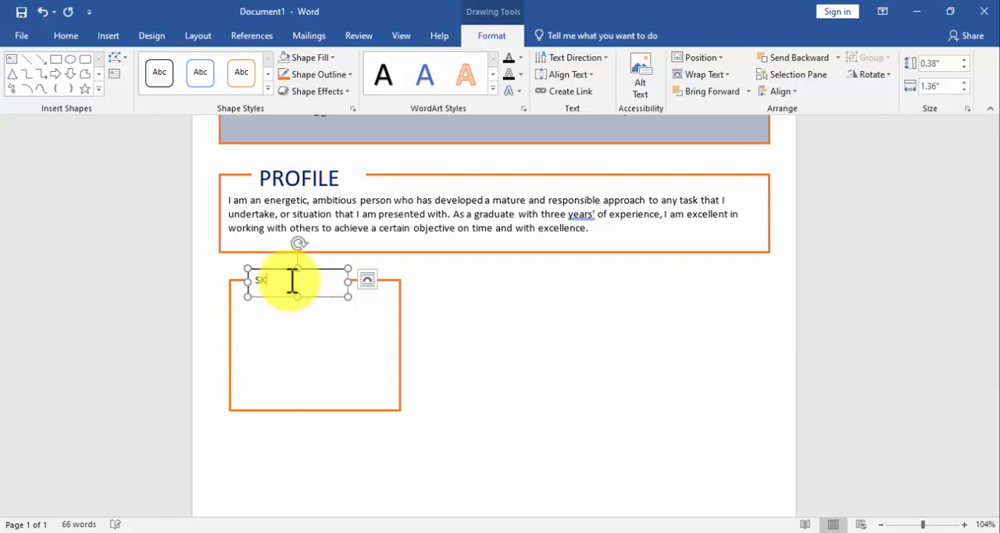
{"action": "double_click", "coordinate": [292, 280]}
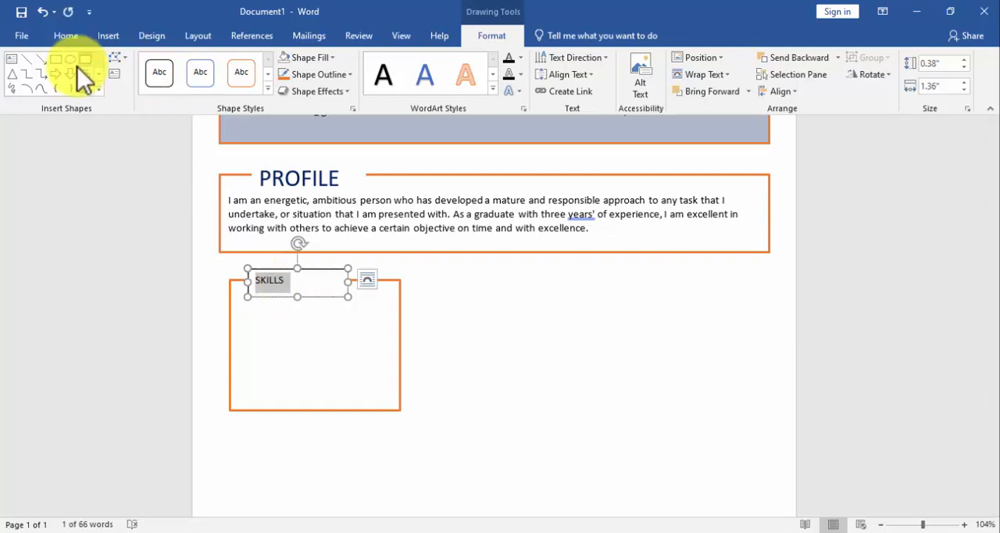
{"action": "left_click", "coordinate": [66, 36]}
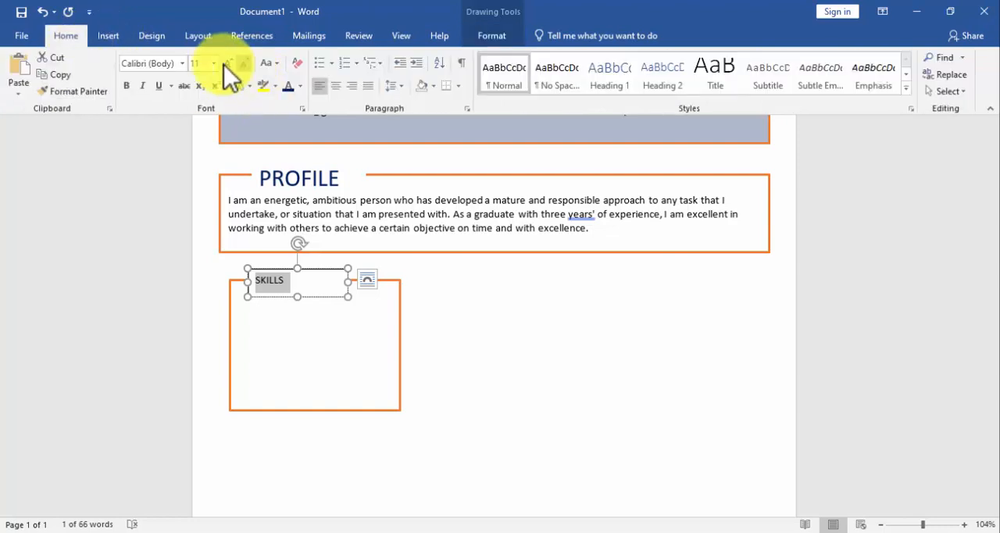
{"action": "left_click", "coordinate": [214, 65]}
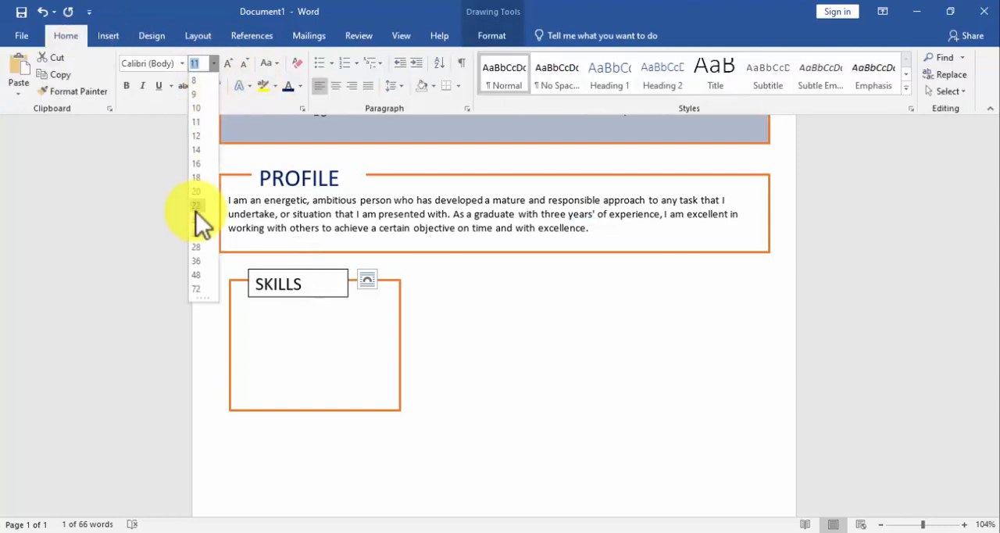
{"action": "left_click", "coordinate": [197, 219]}
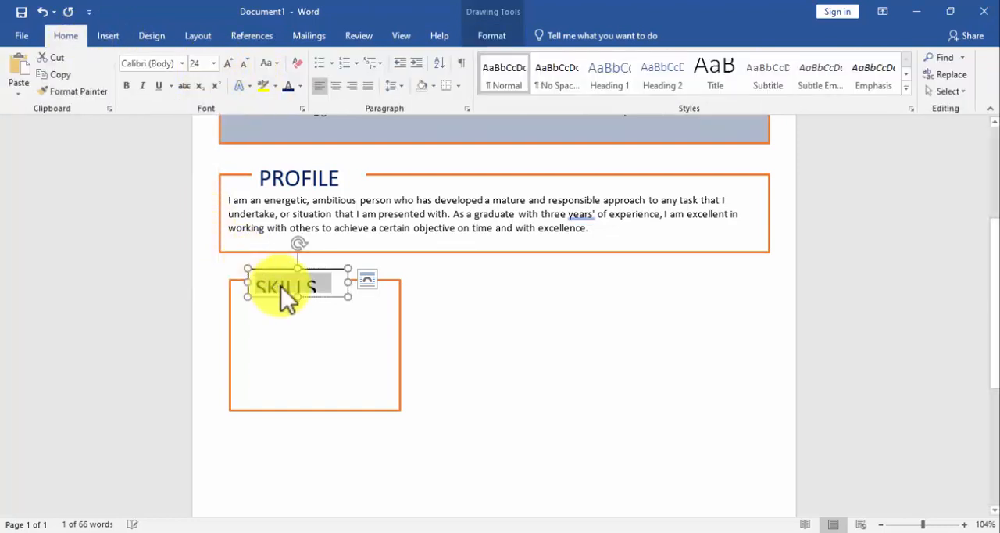
{"action": "left_click_drag", "start_coordinate": [296, 296], "coordinate": [255, 288]}
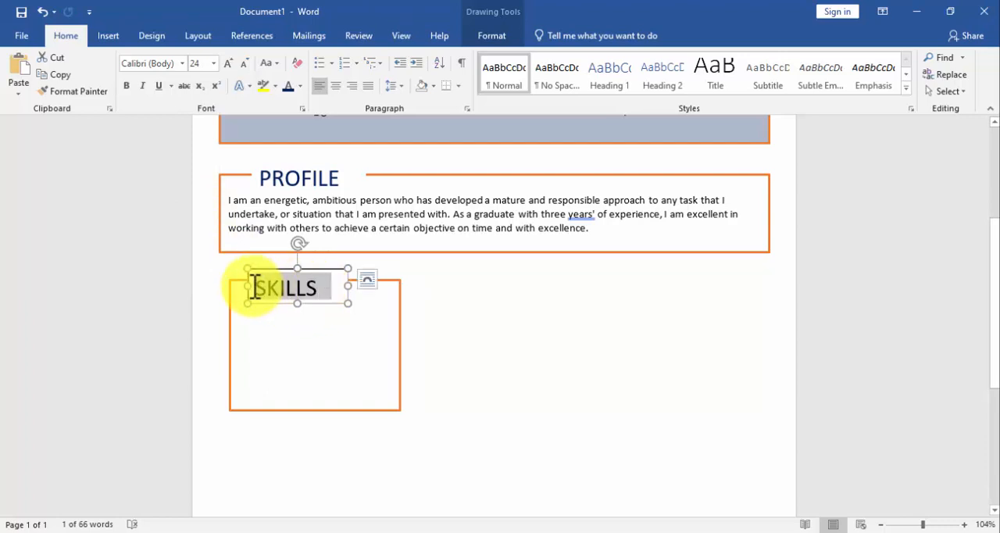
{"action": "left_click", "coordinate": [288, 84]}
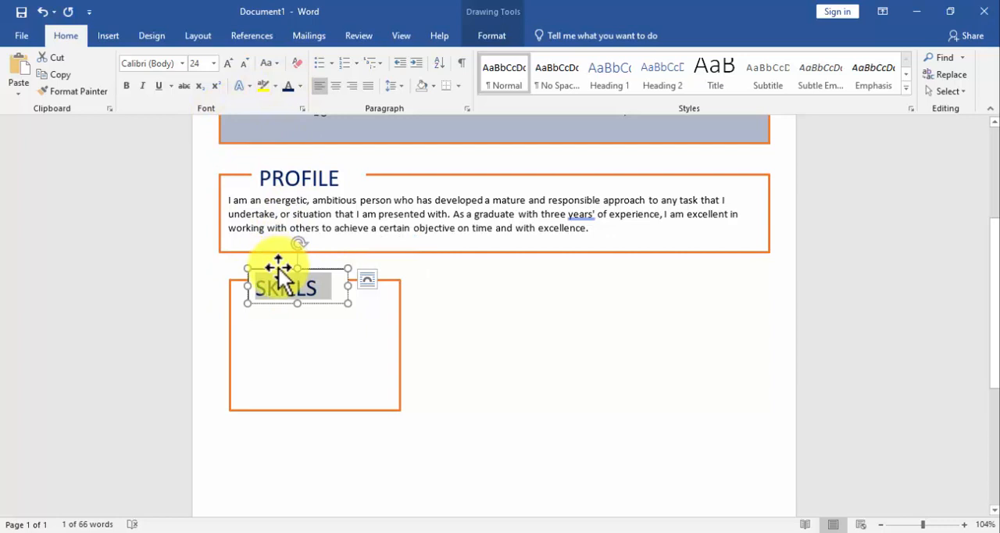
Move the SKILLS heading box slightly up and narrow it to about 1.22".
{"action": "left_click", "coordinate": [279, 270]}
{"action": "left_click_drag", "start_coordinate": [279, 270], "coordinate": [278, 264]}
{"action": "left_click_drag", "start_coordinate": [347, 283], "coordinate": [337, 282]}
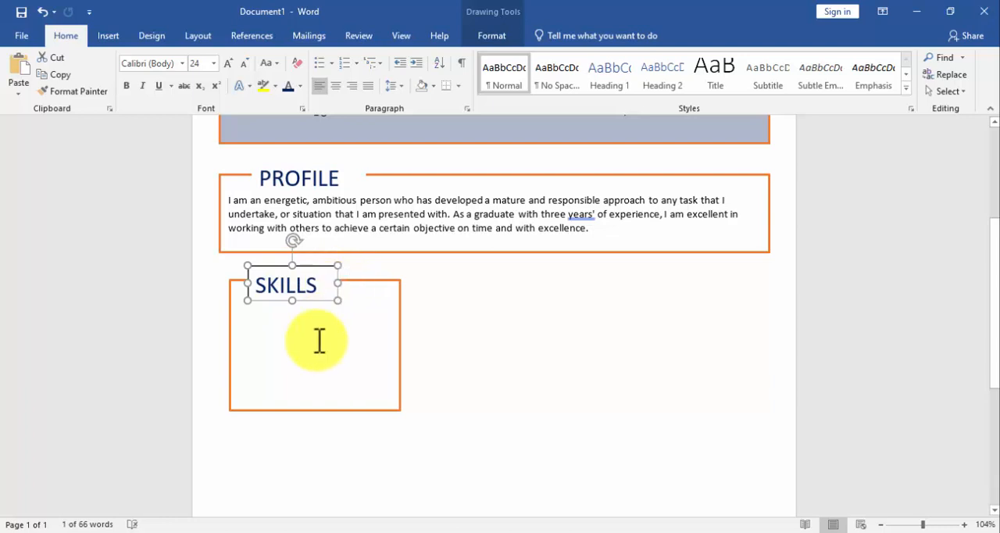
Apply the No Spacing style inside the orange box beneath the SKILLS heading.
{"action": "left_click", "coordinate": [342, 279]}
{"action": "left_click", "coordinate": [353, 280]}
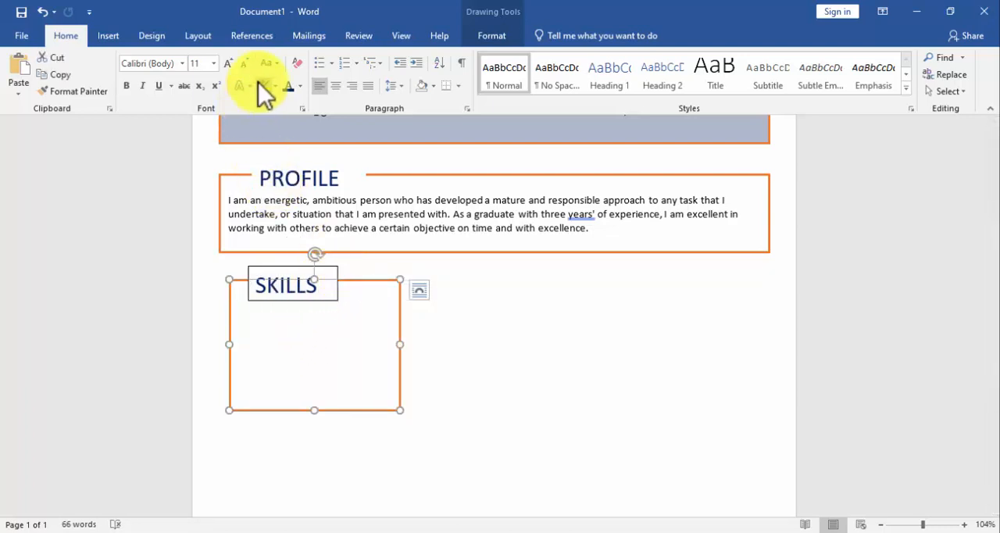
{"action": "left_click", "coordinate": [550, 75]}
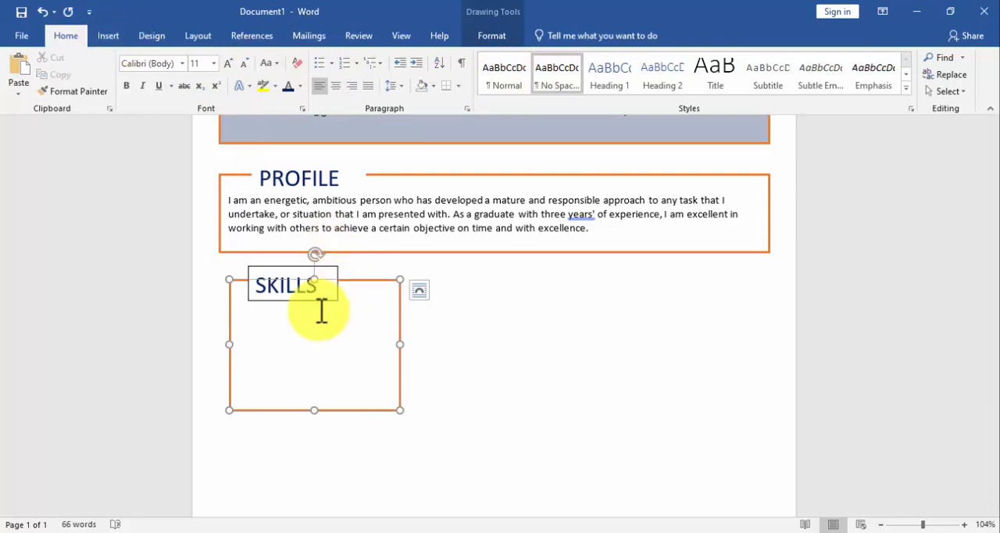
Remove the outline from the SKILLS heading box.
{"action": "left_click", "coordinate": [297, 267]}
{"action": "left_click", "coordinate": [490, 36]}
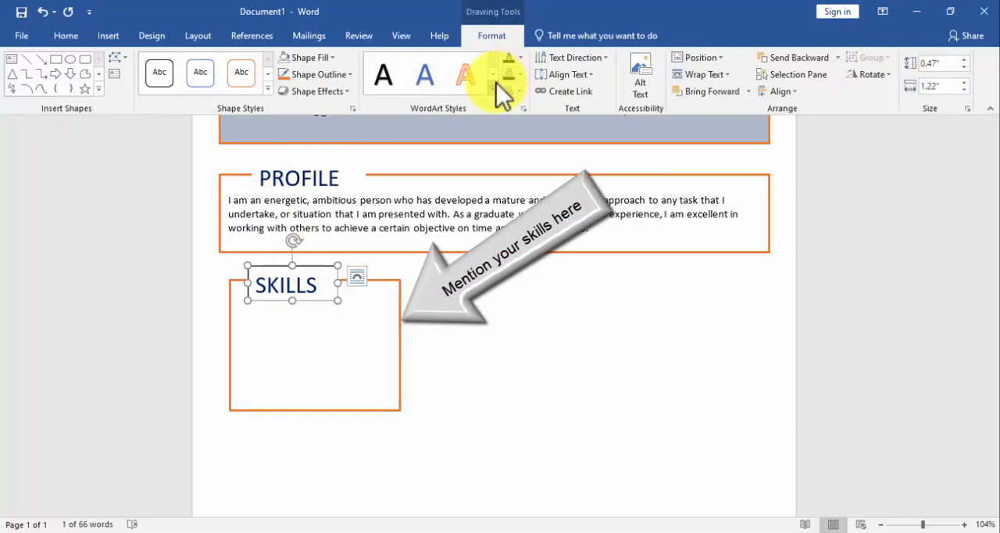
{"action": "left_click", "coordinate": [322, 75]}
{"action": "left_click", "coordinate": [312, 203]}
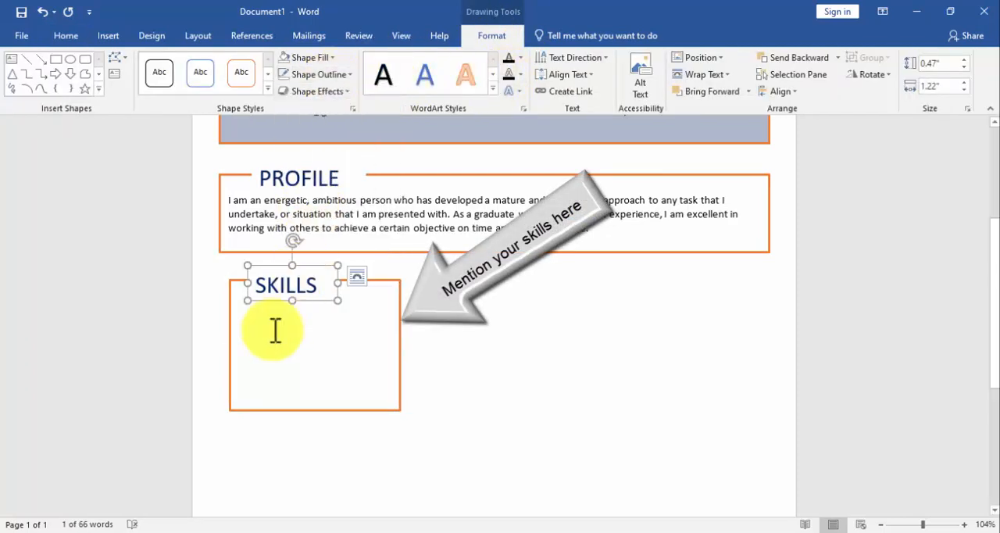
List Skill 1 through Skill 5 on separate lines in the orange SKILLS box and shorten the box to about 1.55" high.
{"action": "left_click", "coordinate": [275, 328]}
{"action": "type", "text": "SKIL"}
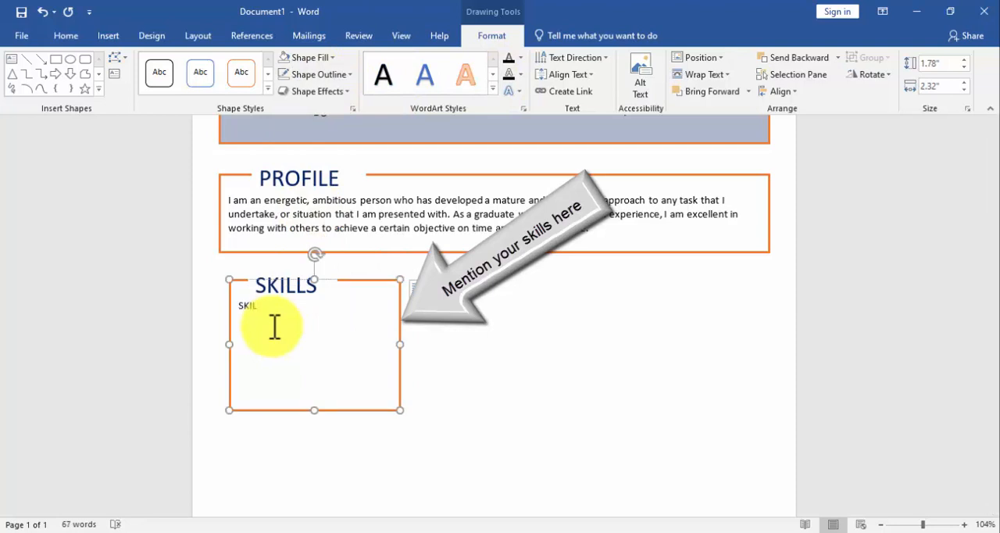
{"action": "key", "text": "BackSpace"}
{"action": "key", "text": "BackSpace"}
{"action": "key", "text": "BackSpace"}
{"action": "type", "text": "kill"}
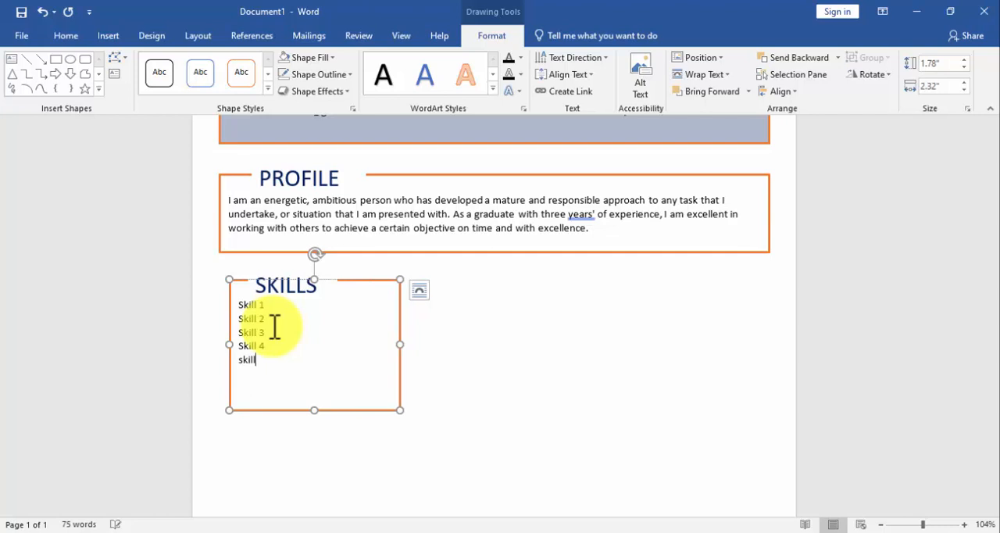
{"action": "type", "text": "5"}
{"action": "mouse_move", "coordinate": [312, 410]}
{"action": "left_mouse_down"}
{"action": "mouse_move", "coordinate": [312, 380]}
{"action": "mouse_move", "coordinate": [312, 393]}
{"action": "left_mouse_up"}
Format the five skill lines as a bulleted list with the four-diamond bullet symbol.
{"action": "key", "text": "ctrl+a"}
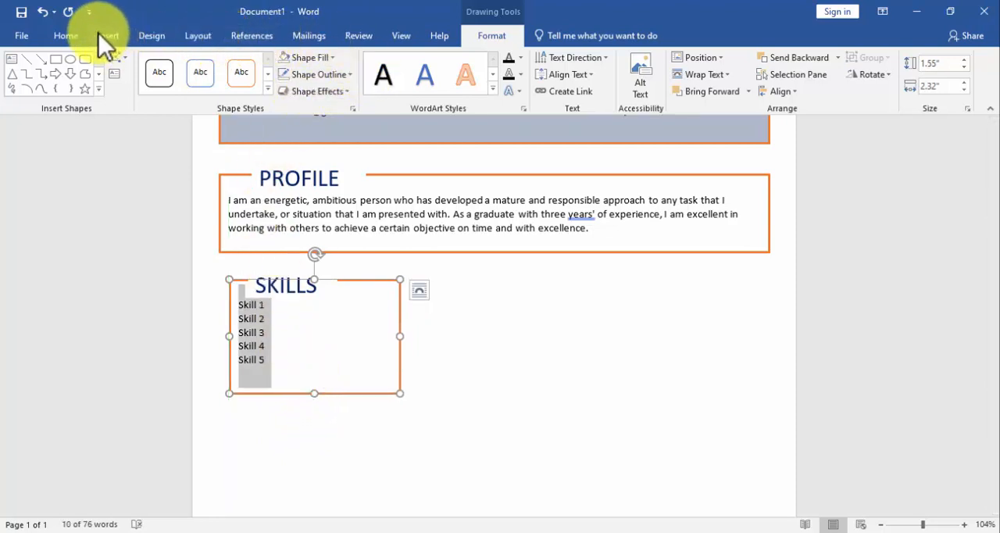
{"action": "left_click", "coordinate": [64, 37]}
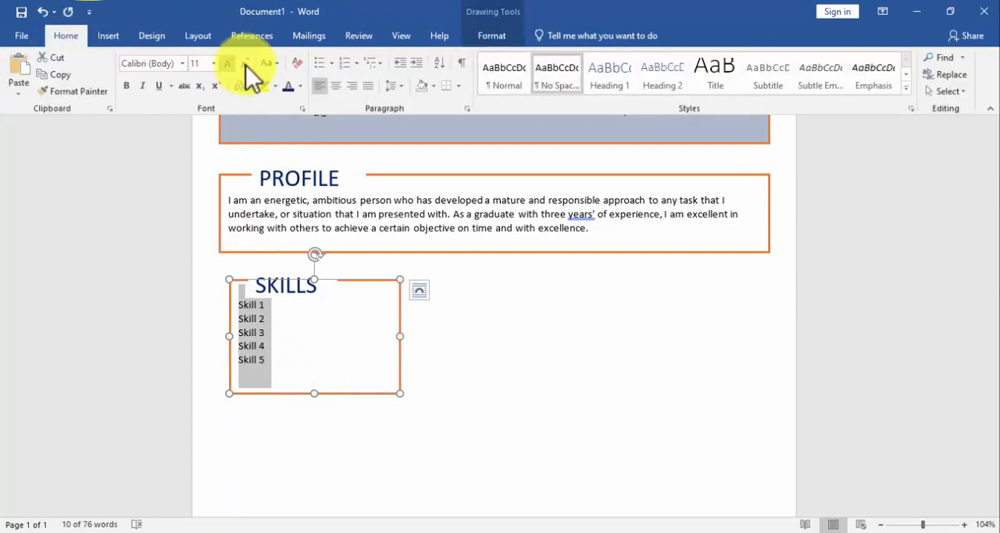
{"action": "left_click", "coordinate": [320, 63]}
{"action": "left_click", "coordinate": [331, 63]}
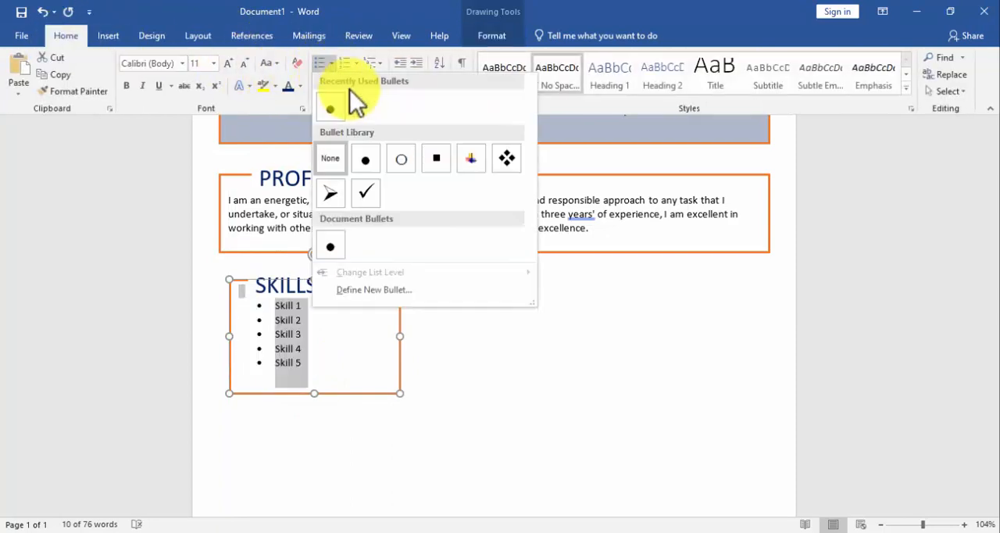
{"action": "left_click", "coordinate": [502, 158]}
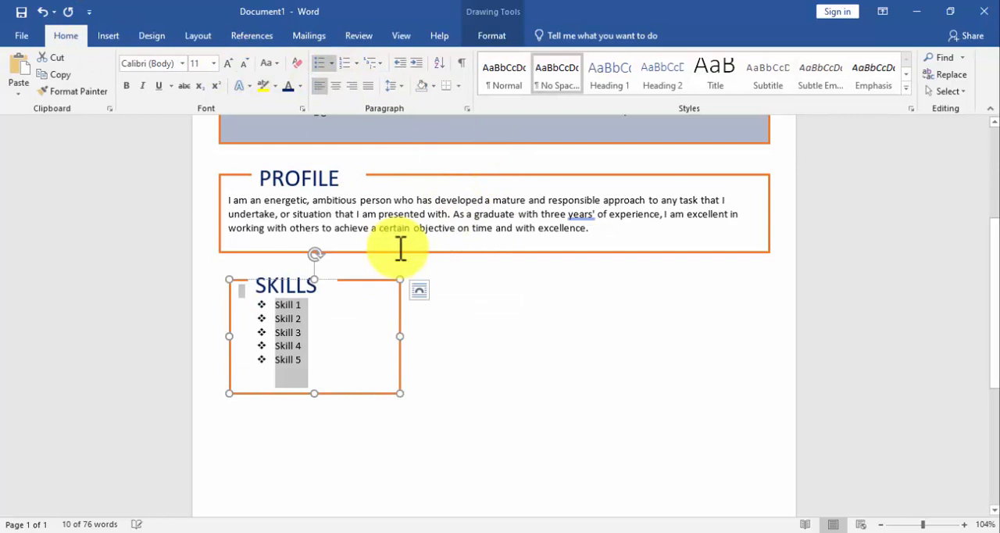
{"action": "left_click", "coordinate": [361, 313]}
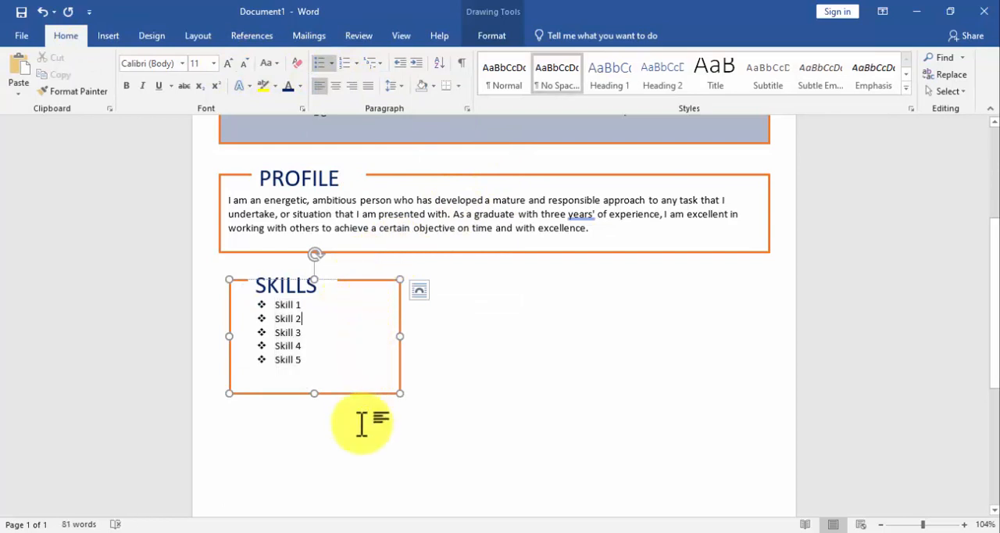
Nudge the SKILLS heading slightly up and shorten the orange box to end just below Skill 5.
{"action": "left_click", "coordinate": [313, 290]}
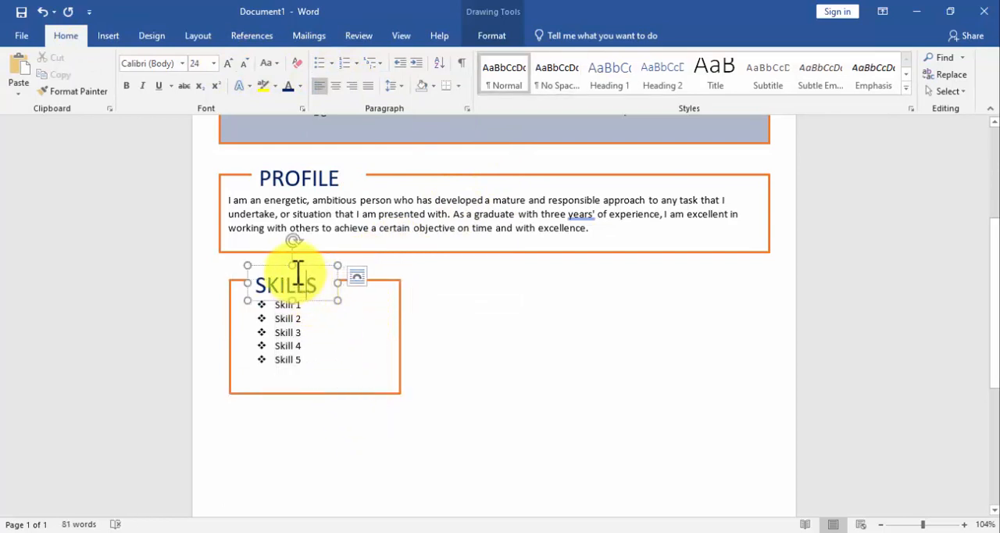
{"action": "left_click_drag", "start_coordinate": [301, 275], "coordinate": [298, 263]}
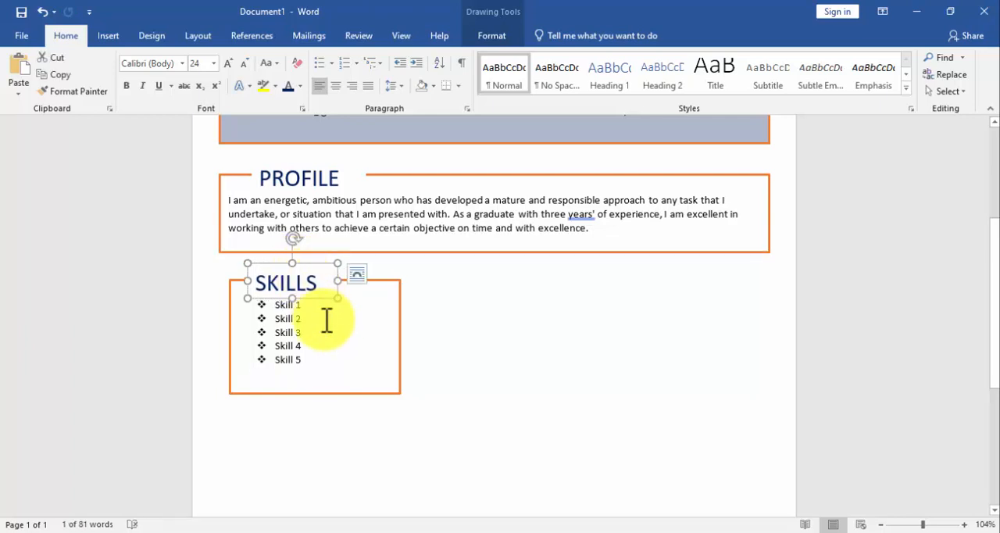
{"action": "left_click", "coordinate": [313, 389]}
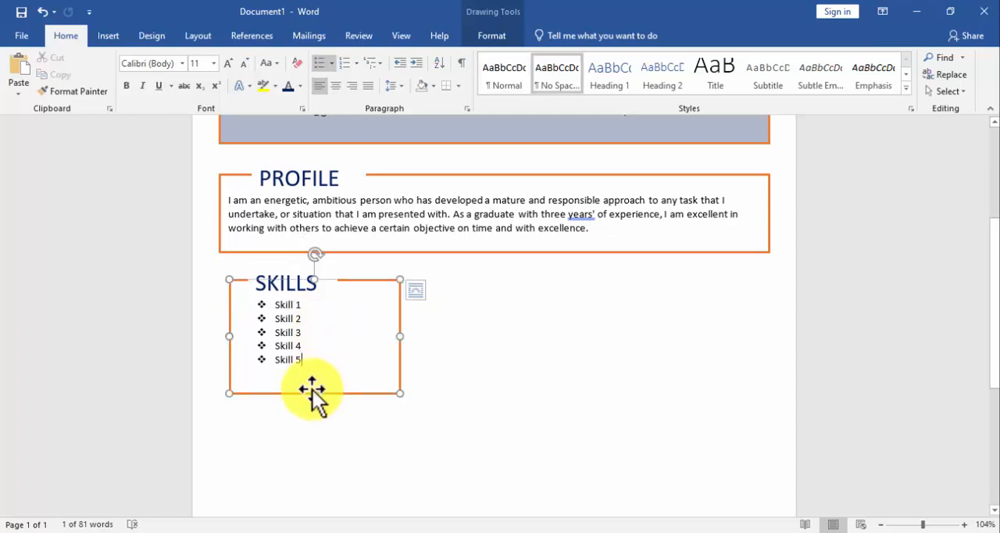
{"action": "left_click_drag", "start_coordinate": [312, 388], "coordinate": [312, 382]}
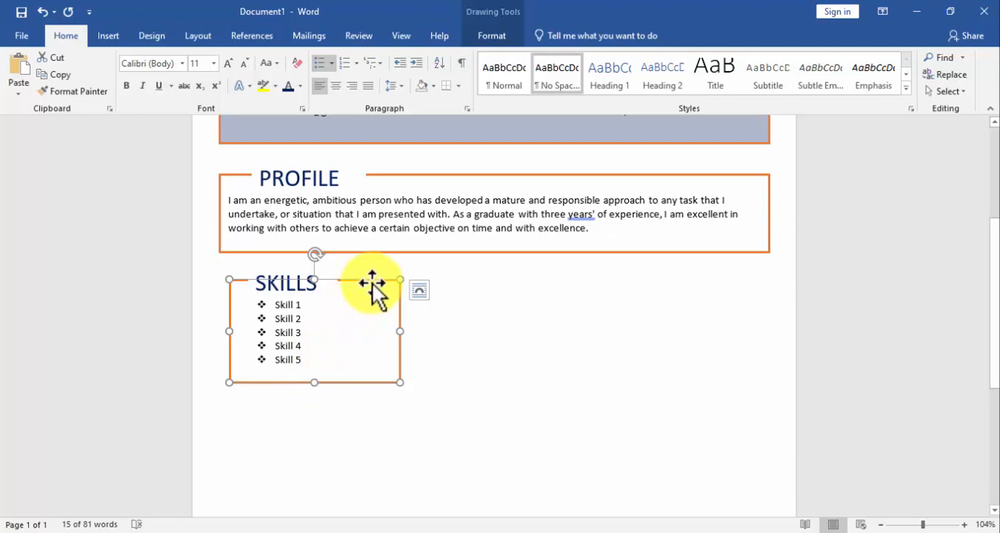
Duplicate the orange skills box and its SKILLS heading, placing the copies directly below the original section.
{"action": "key", "text": "ctrl+v"}
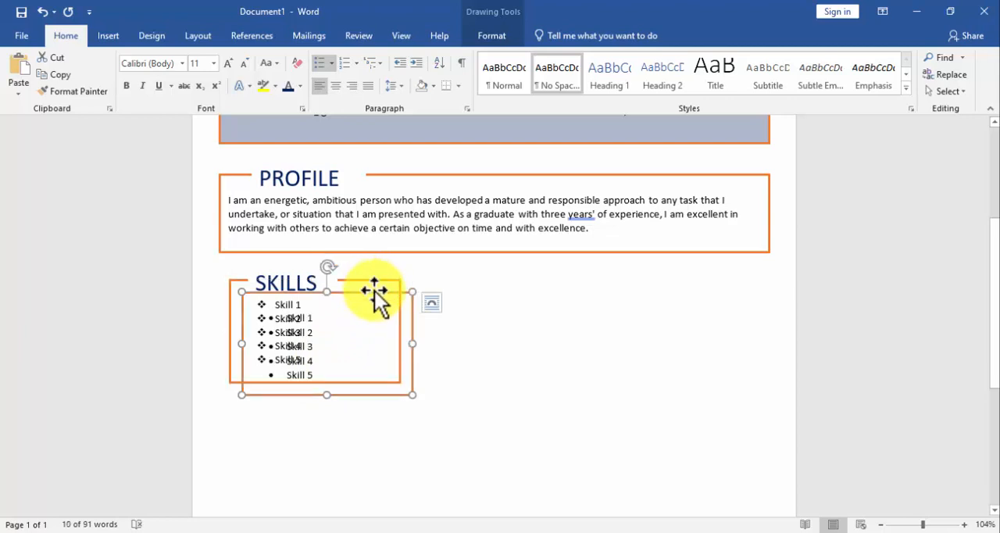
{"action": "left_click_drag", "start_coordinate": [375, 290], "coordinate": [359, 419]}
{"action": "left_click", "coordinate": [294, 279]}
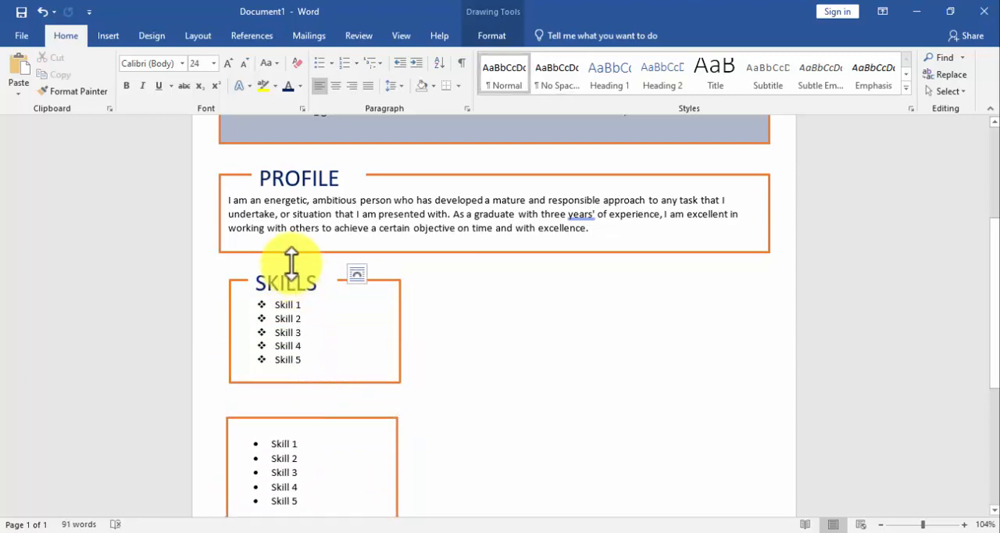
{"action": "left_click", "coordinate": [293, 266]}
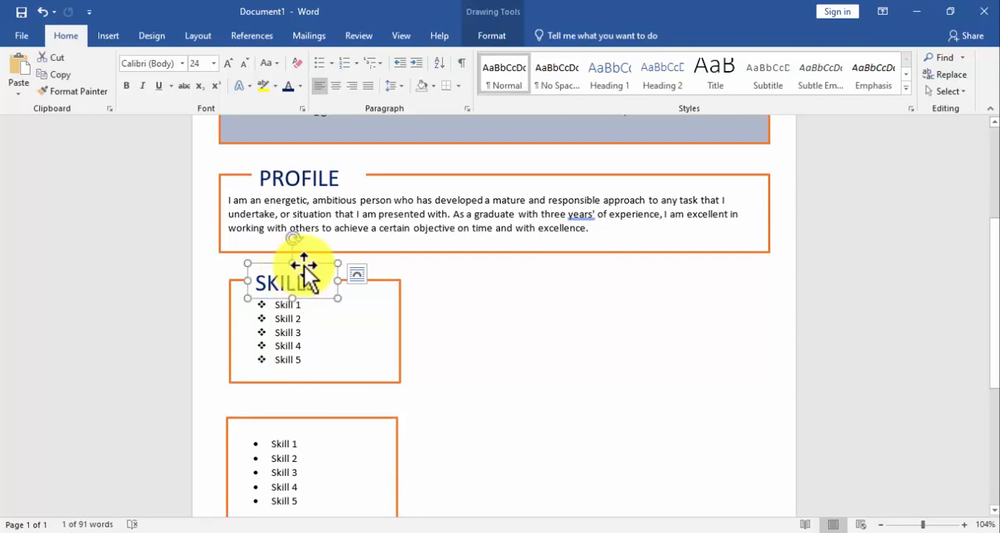
{"action": "left_click_drag", "start_coordinate": [304, 266], "coordinate": [354, 415]}
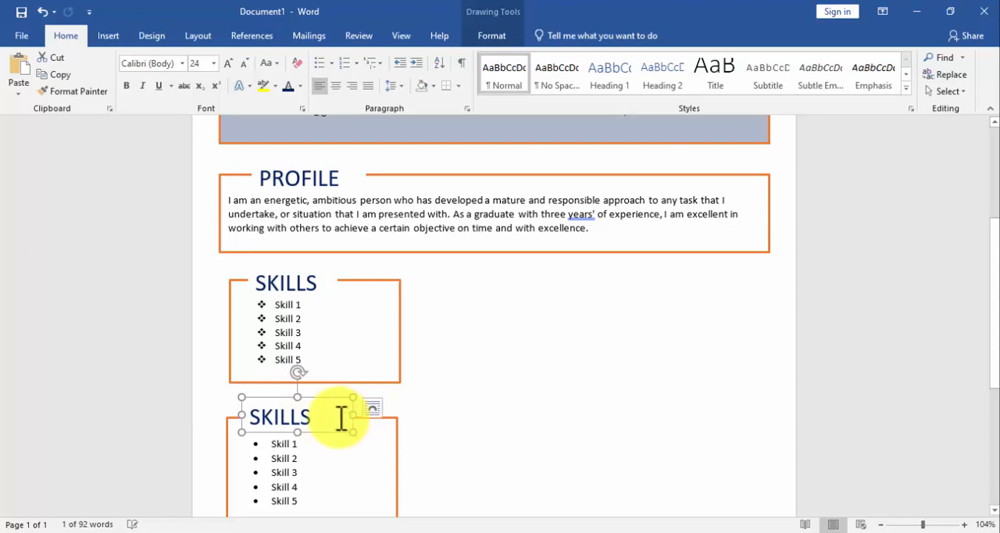
Change the copied heading to SOFTWARE and widen its text box to fit the word.
{"action": "left_click", "coordinate": [332, 415]}
{"action": "key", "text": "BackSpace"}
{"action": "key", "text": "BackSpace"}
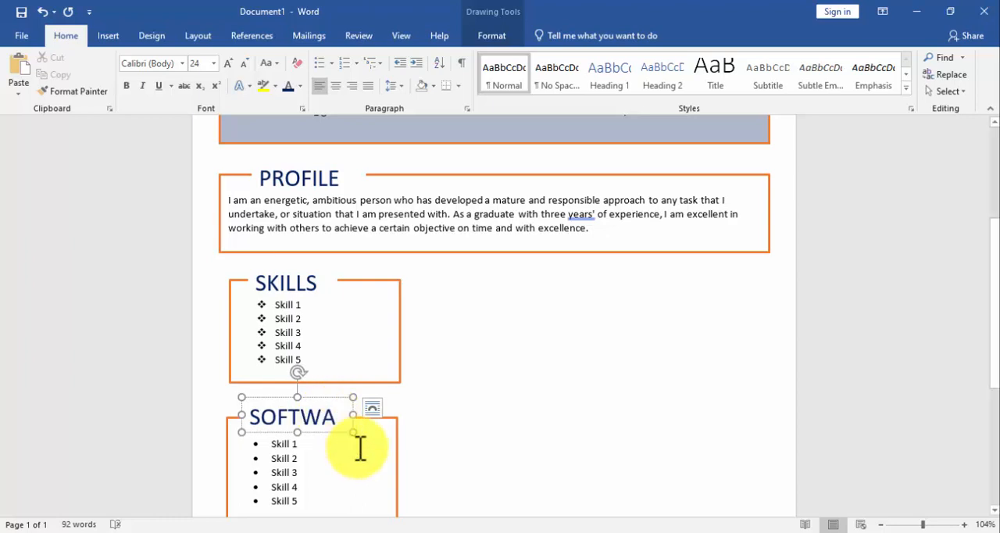
{"action": "left_click_drag", "start_coordinate": [354, 415], "coordinate": [370, 415]}
Replace the copied skills list with unbulleted lines Software 1, Software 2 and Software 3, and shorten the box to fit them.
{"action": "left_click", "coordinate": [351, 478]}
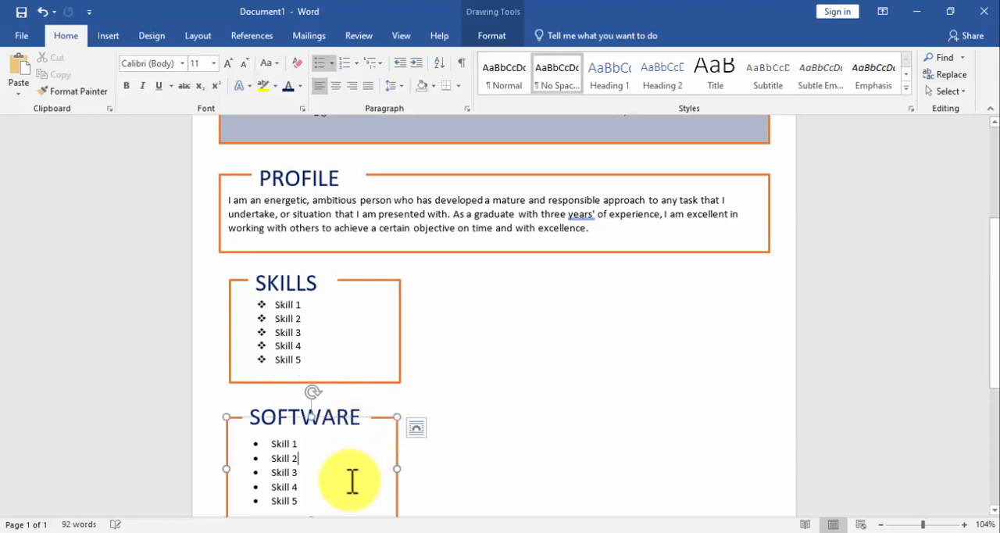
{"action": "scroll", "coordinate": [336, 465], "scroll_direction": "down", "scroll_amount": 2}
{"action": "left_click_drag", "start_coordinate": [321, 432], "coordinate": [267, 366]}
{"action": "type", "text": "SOF"}
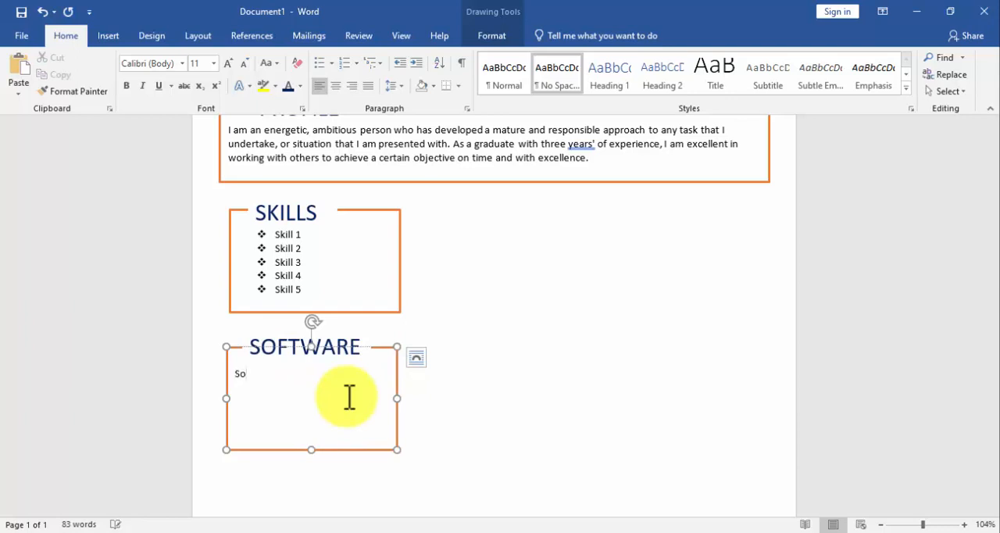
{"action": "type", "text": "ftware 1"}
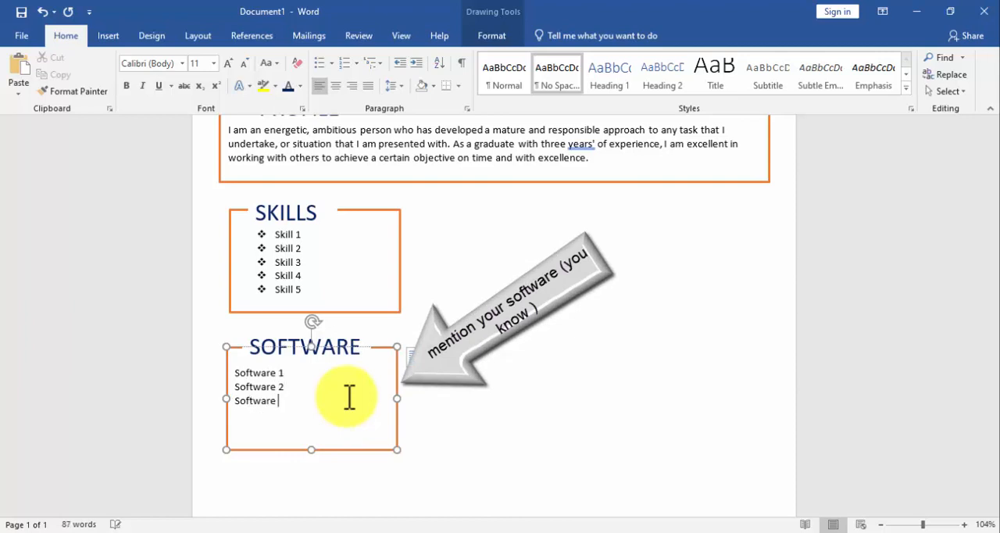
{"action": "type", "text": "3"}
{"action": "scroll", "coordinate": [383, 410], "scroll_direction": "down", "scroll_amount": 5}
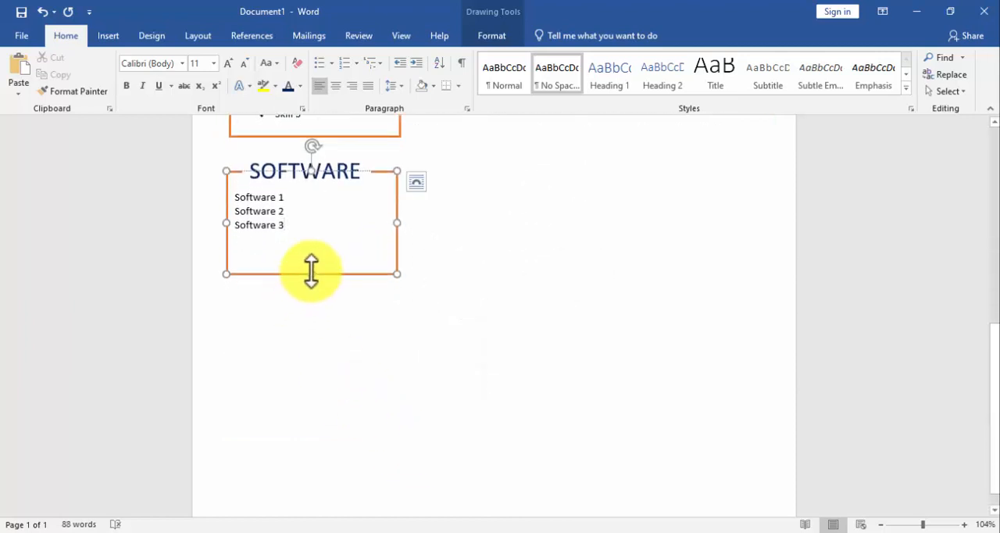
{"action": "left_click_drag", "start_coordinate": [311, 269], "coordinate": [308, 255]}
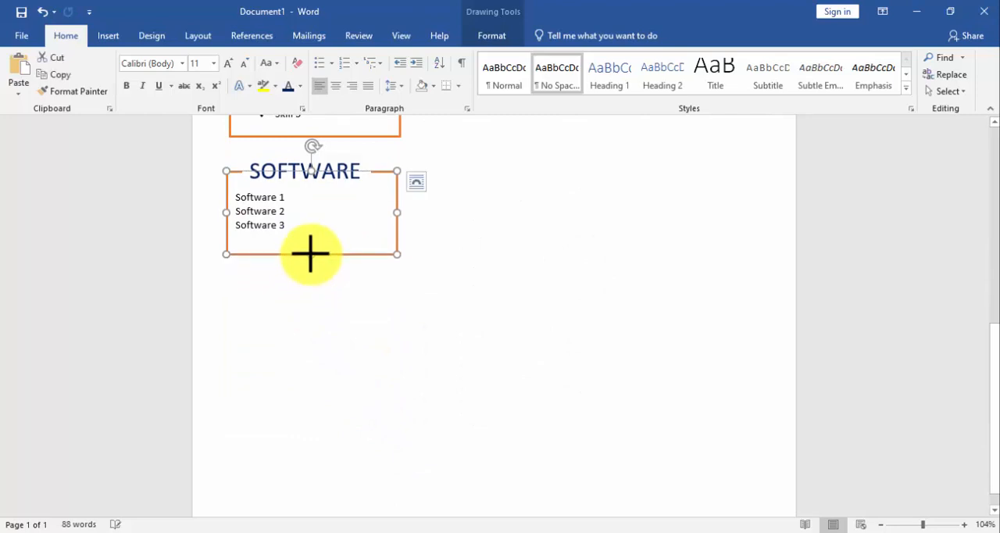
Group the SOFTWARE heading and its orange list box into one object.
{"action": "scroll", "coordinate": [314, 238], "scroll_direction": "up", "scroll_amount": 1}
{"action": "scroll", "coordinate": [314, 238], "scroll_direction": "up", "scroll_amount": 2}
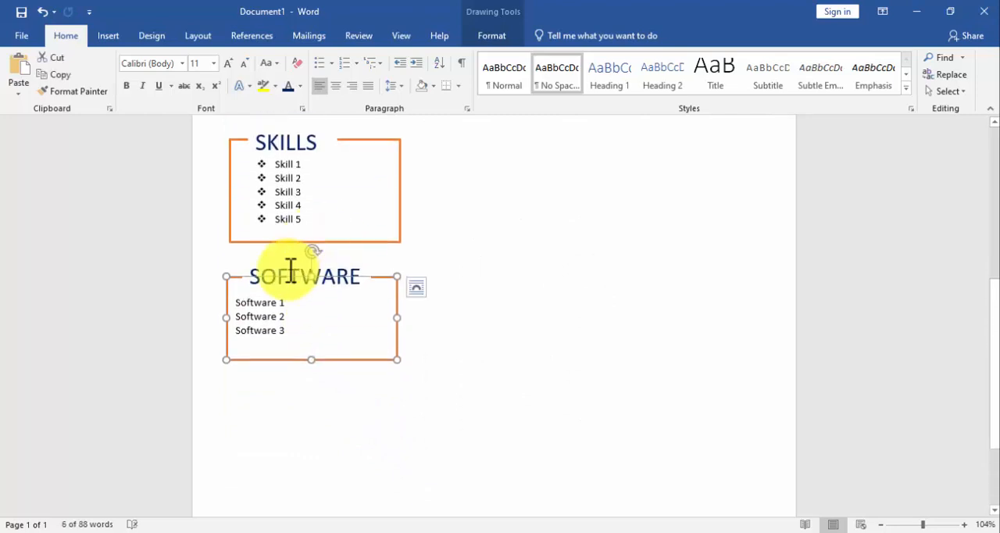
{"action": "left_click", "coordinate": [290, 270]}
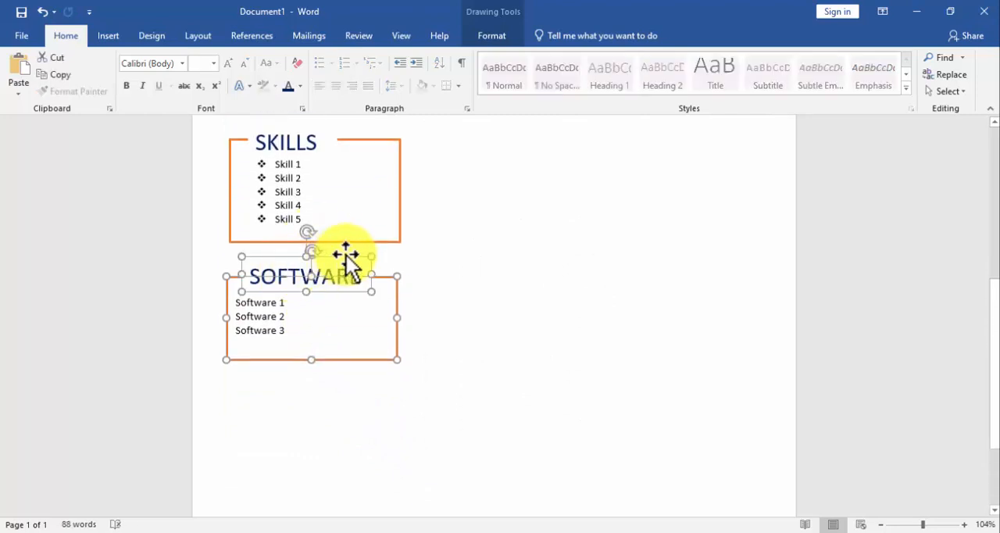
{"action": "left_click", "coordinate": [488, 38]}
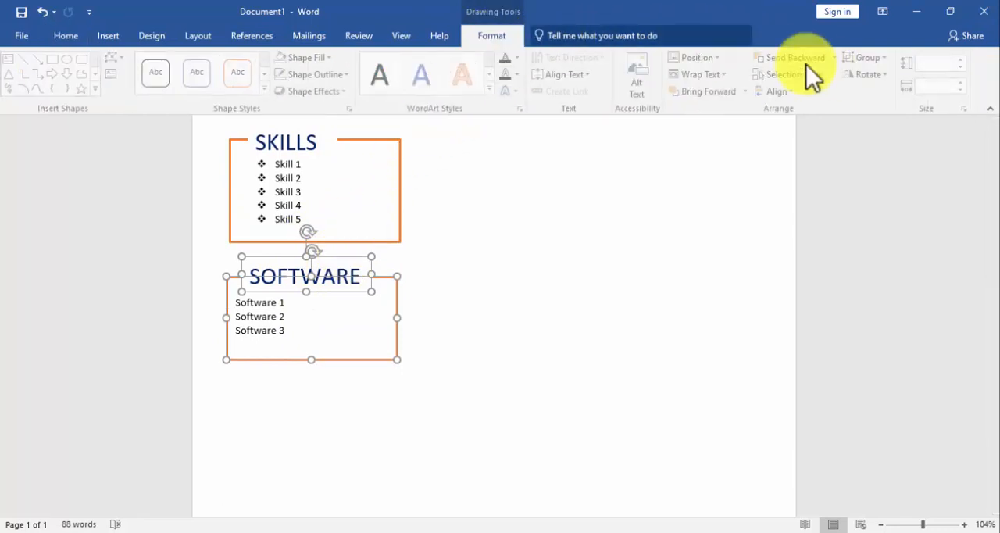
{"action": "left_click", "coordinate": [882, 74]}
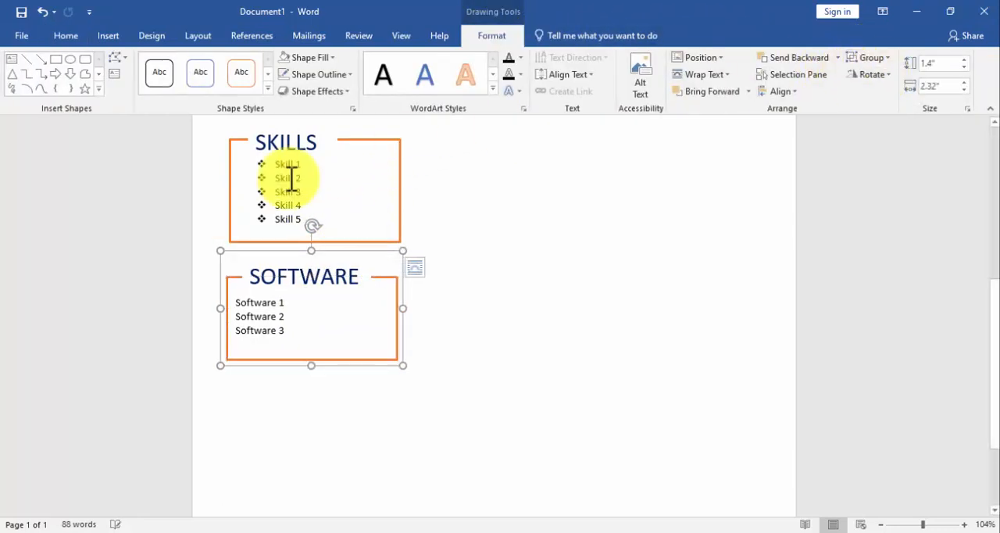
Group the SKILLS heading and its orange list box into one object.
{"action": "scroll", "coordinate": [297, 179], "scroll_direction": "up", "scroll_amount": 4}
{"action": "left_click", "coordinate": [344, 288]}
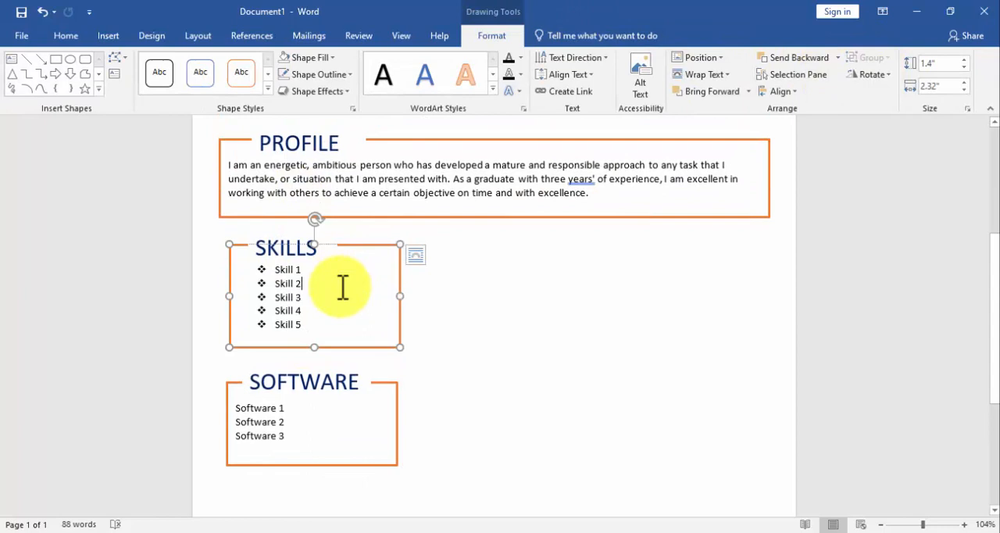
{"action": "left_click", "coordinate": [314, 250], "text": "shift"}
{"action": "left_click", "coordinate": [887, 53]}
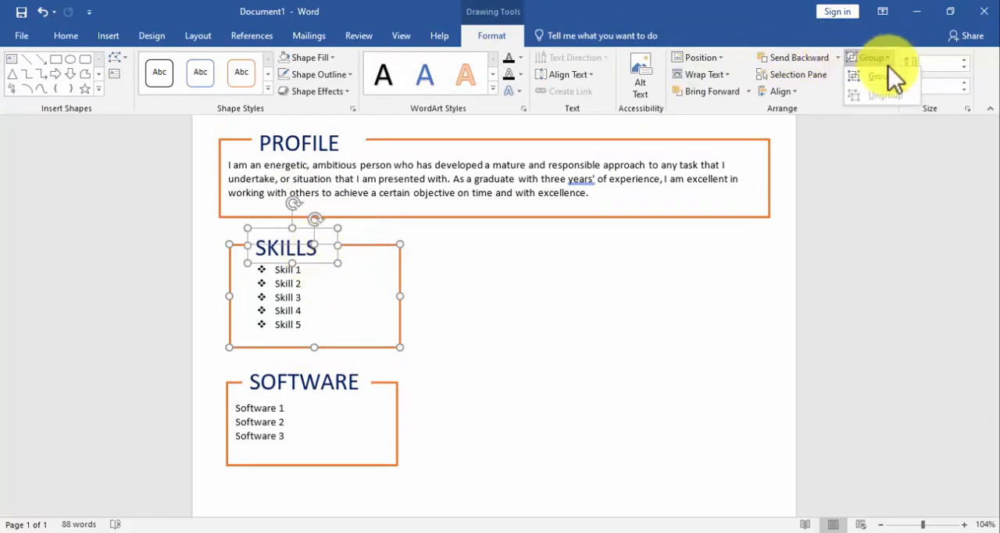
{"action": "left_click", "coordinate": [890, 79]}
Align the SKILLS, SOFTWARE and PROFILE groups along their left edges.
{"action": "scroll", "coordinate": [473, 230], "scroll_direction": "down", "scroll_amount": 2}
{"action": "scroll", "coordinate": [379, 242], "scroll_direction": "up", "scroll_amount": 1}
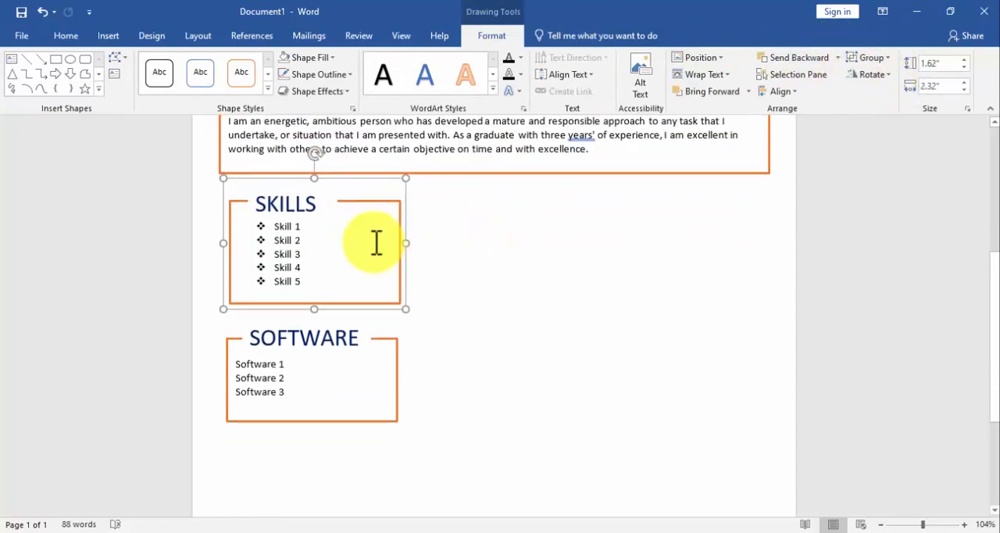
{"action": "left_click", "coordinate": [316, 367], "text": "shift"}
{"action": "scroll", "coordinate": [341, 252], "scroll_direction": "up", "scroll_amount": 3}
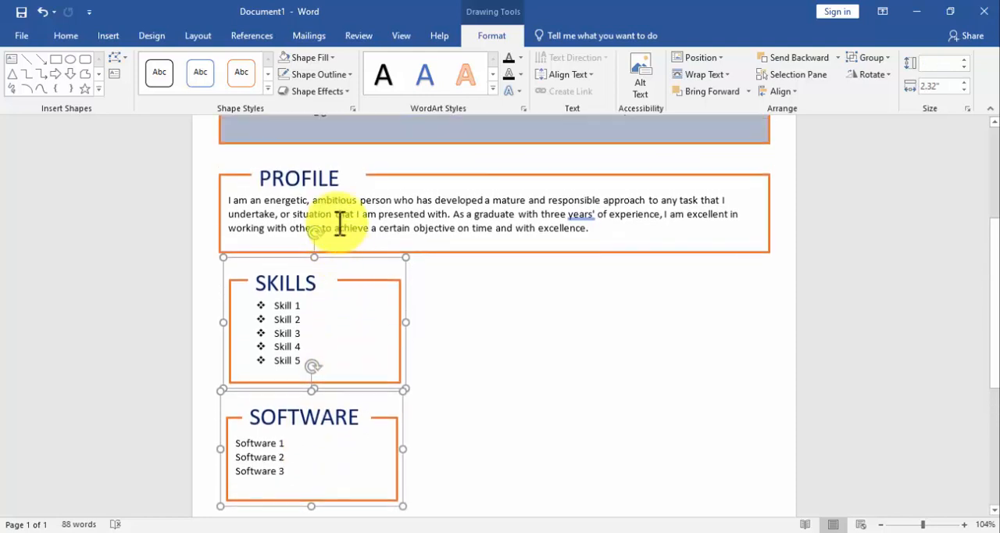
{"action": "left_click", "coordinate": [339, 221], "text": "shift"}
{"action": "left_click", "coordinate": [780, 92]}
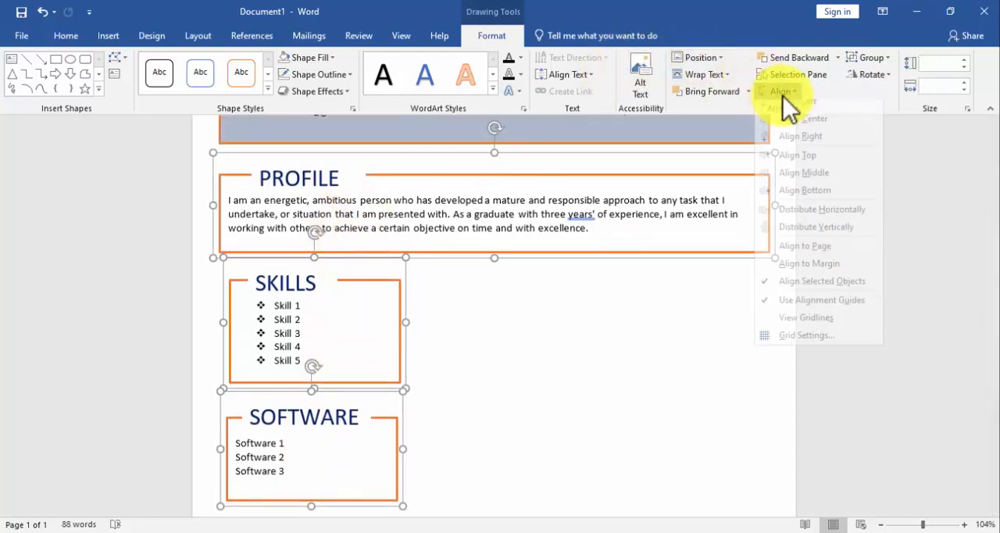
{"action": "left_click", "coordinate": [789, 109]}
{"action": "scroll", "coordinate": [599, 283], "scroll_direction": "down", "scroll_amount": 2}
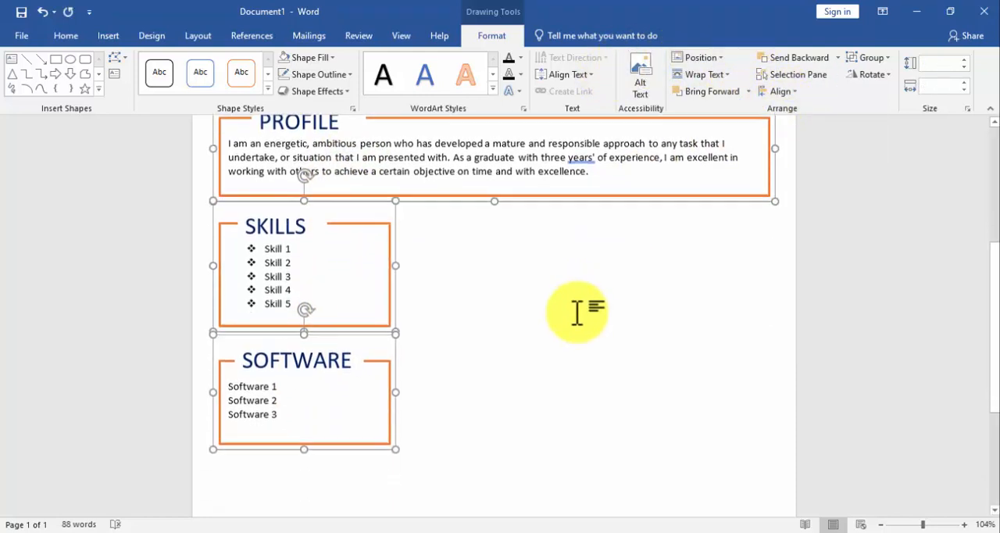
{"action": "scroll", "coordinate": [576, 312], "scroll_direction": "up", "scroll_amount": 4}
{"action": "scroll", "coordinate": [576, 311], "scroll_direction": "up", "scroll_amount": 4}
{"action": "scroll", "coordinate": [567, 320], "scroll_direction": "down", "scroll_amount": 3}
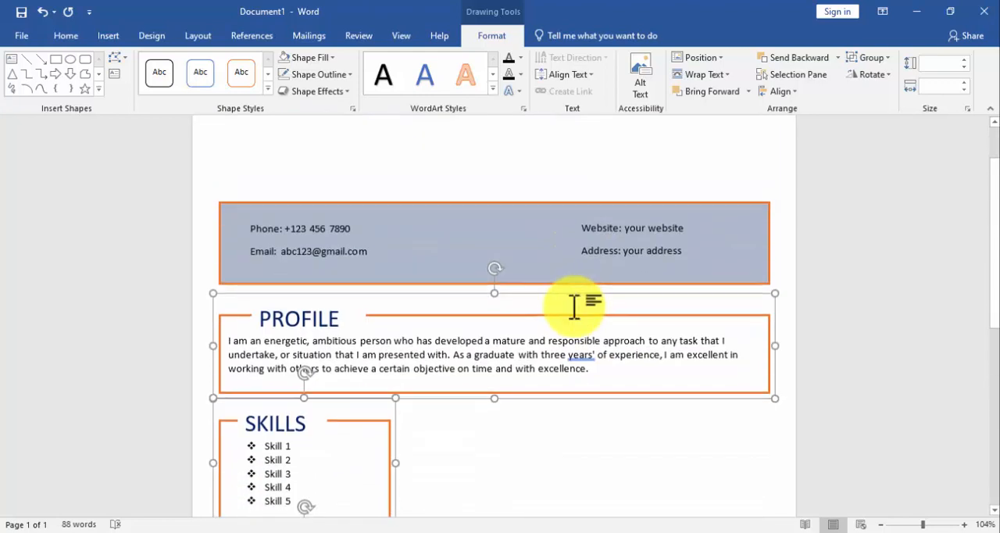
{"action": "left_click", "coordinate": [562, 406]}
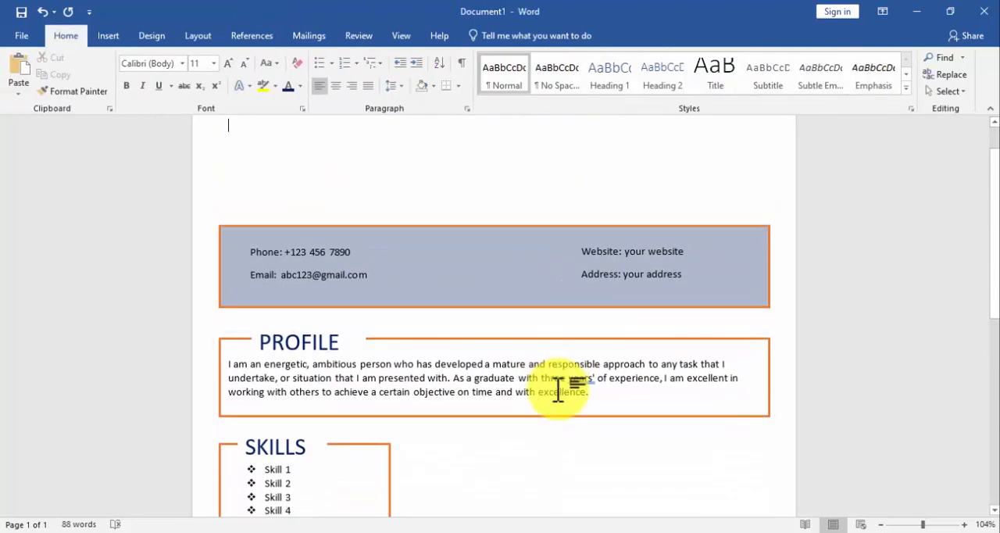
{"action": "scroll", "coordinate": [558, 391], "scroll_direction": "down", "scroll_amount": 6}
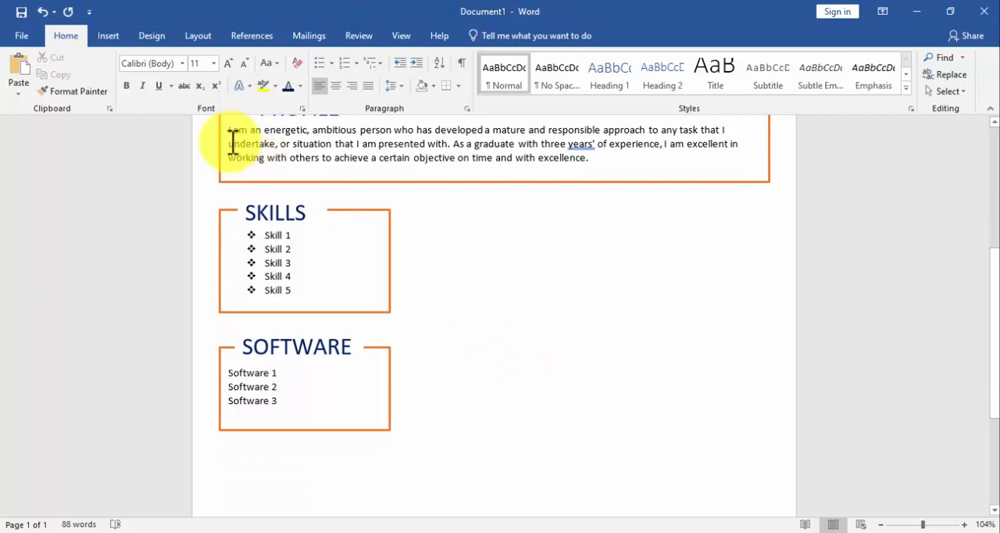
Draw a text box about 3.09" high and 3.56" wide in the empty area beside the SKILLS and SOFTWARE sections.
{"action": "left_click", "coordinate": [107, 37]}
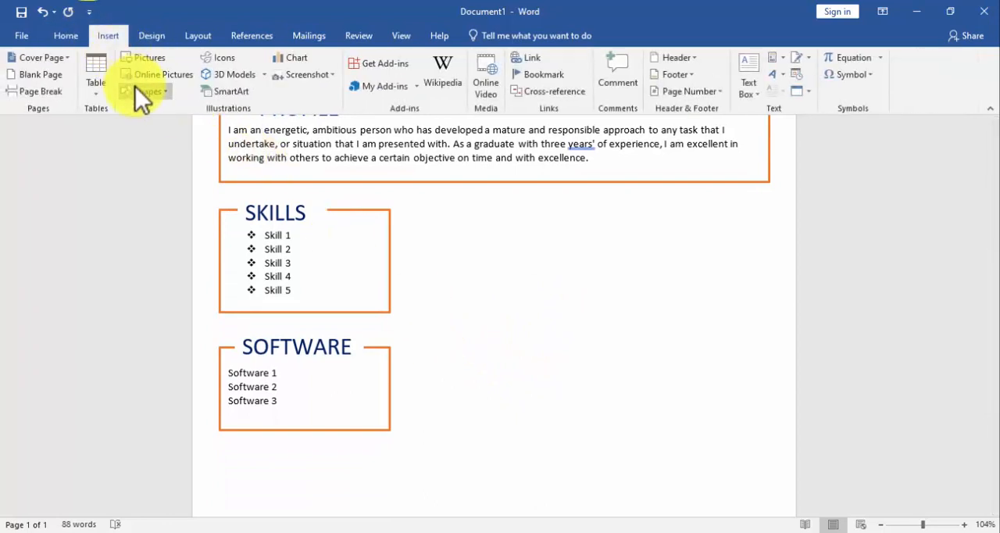
{"action": "left_click", "coordinate": [142, 91]}
{"action": "left_click", "coordinate": [130, 126]}
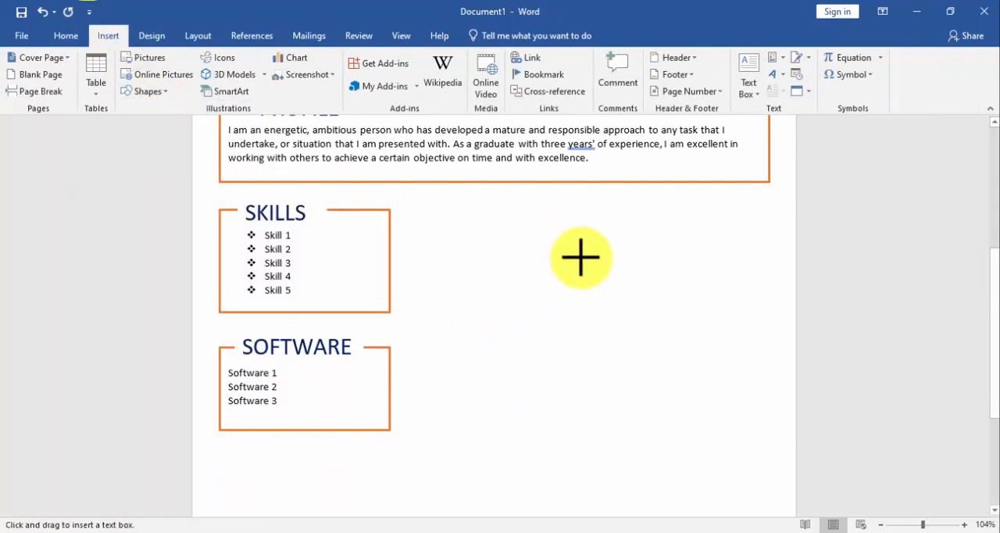
{"action": "mouse_move", "coordinate": [477, 209]}
{"action": "left_mouse_down"}
{"action": "mouse_move", "coordinate": [612, 288]}
{"action": "mouse_move", "coordinate": [738, 436]}
{"action": "left_mouse_up"}
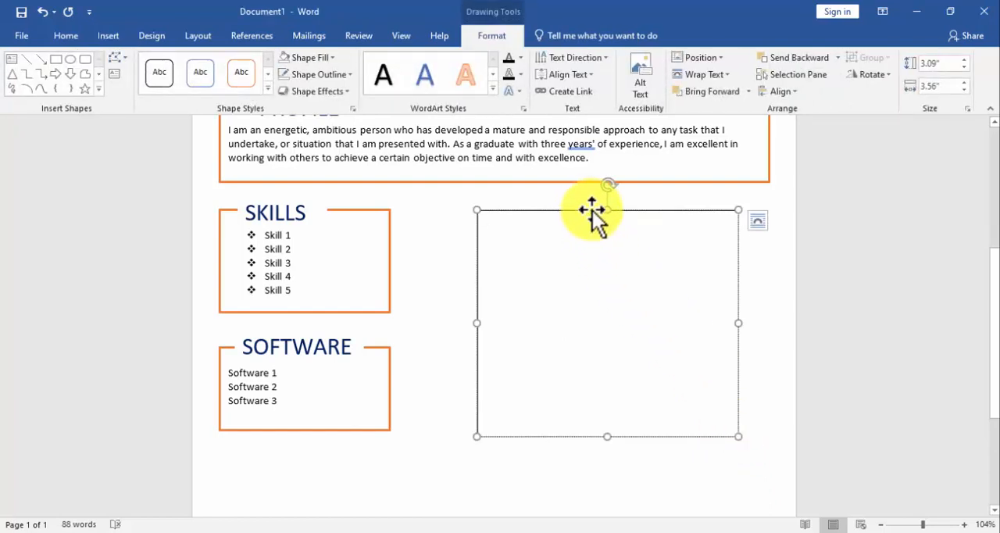
{"action": "left_click_drag", "start_coordinate": [593, 211], "coordinate": [584, 224]}
Give the new large text box an orange 2¼ pt outline and apply the No Spacing style to its text.
{"action": "left_click", "coordinate": [304, 71]}
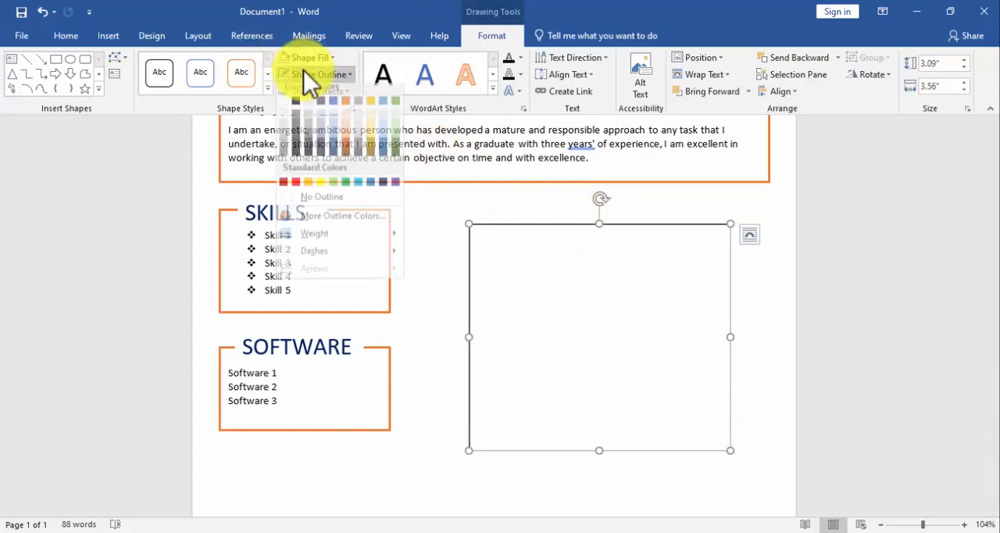
{"action": "left_click", "coordinate": [343, 108]}
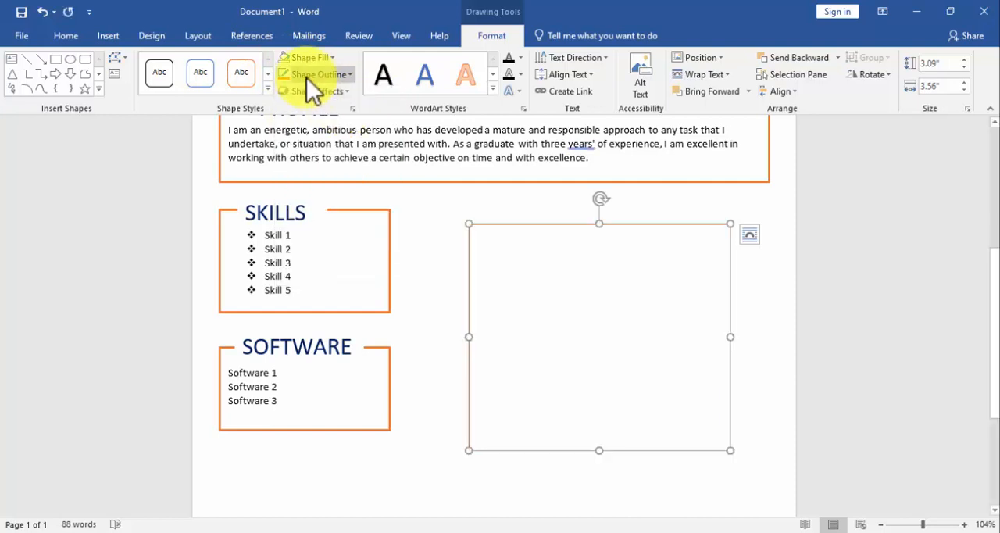
{"action": "left_click", "coordinate": [309, 76]}
{"action": "mouse_move", "coordinate": [328, 243]}
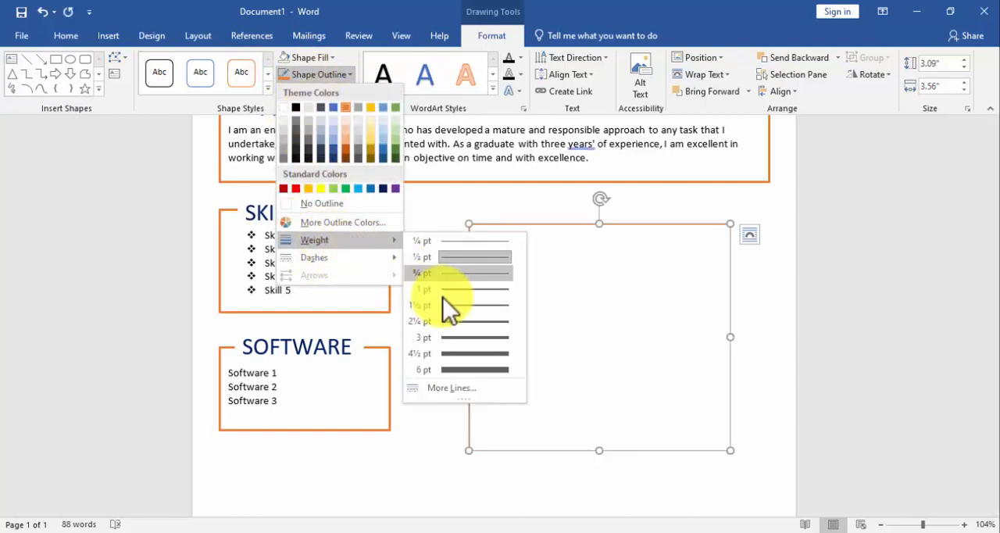
{"action": "left_click", "coordinate": [454, 321]}
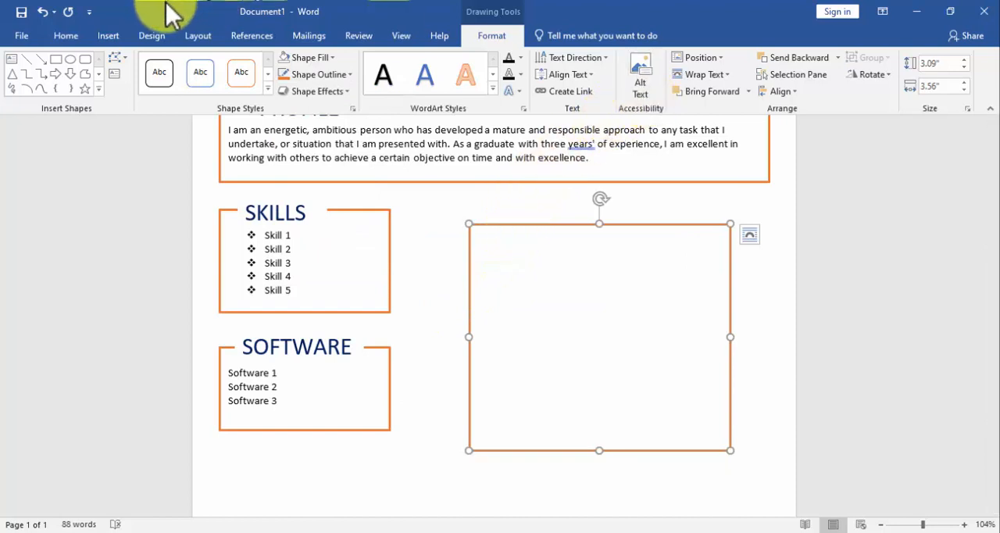
{"action": "left_click", "coordinate": [70, 37]}
{"action": "left_click", "coordinate": [567, 86]}
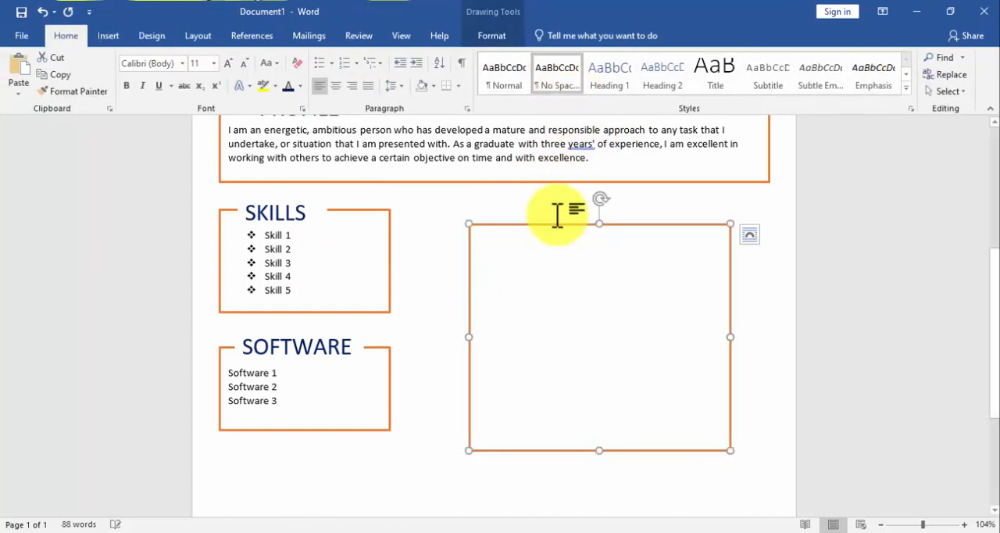
Draw a heading text box about 0.49" by 1.82" across the large box's upper edge and enter EXPERIENCE in it.
{"action": "left_click", "coordinate": [101, 34]}
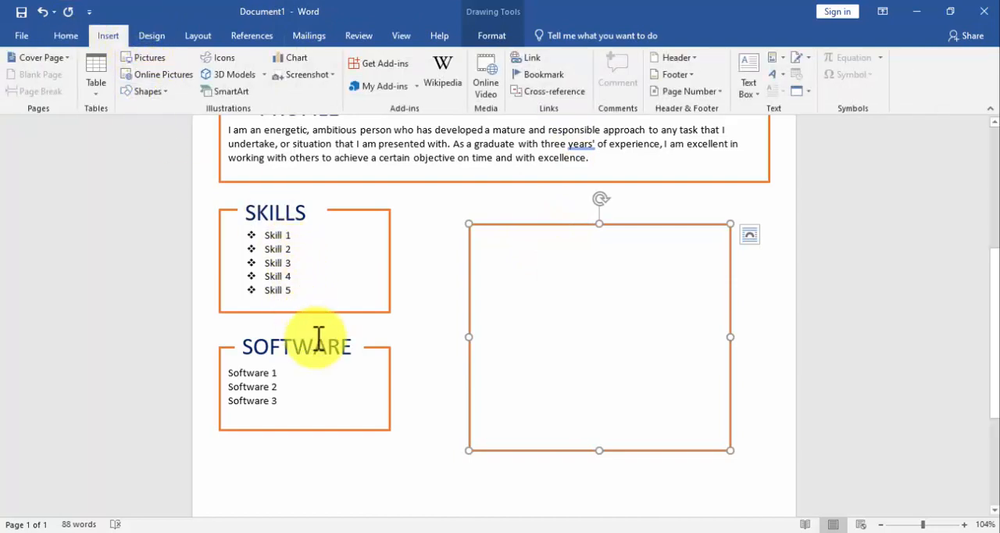
{"action": "left_click", "coordinate": [166, 91]}
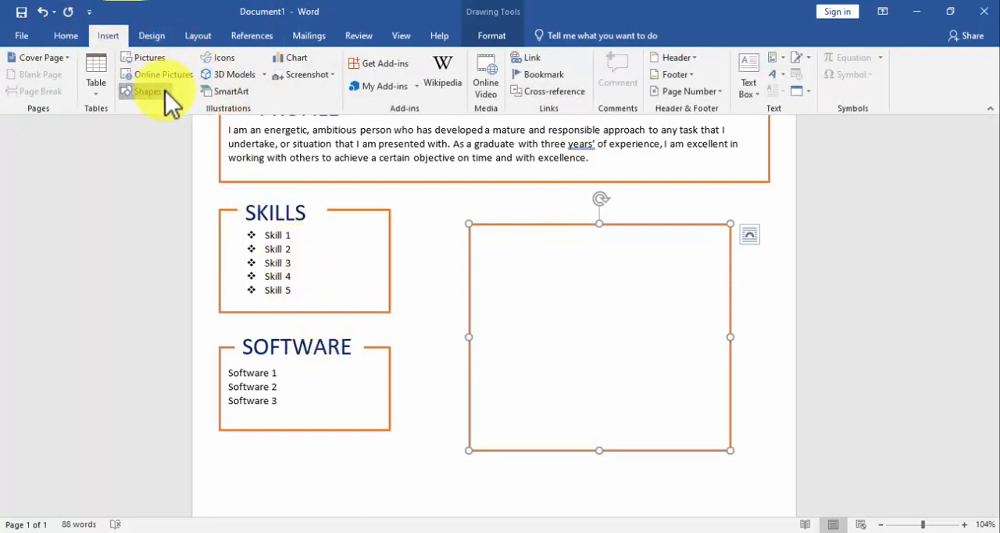
{"action": "left_click", "coordinate": [125, 125]}
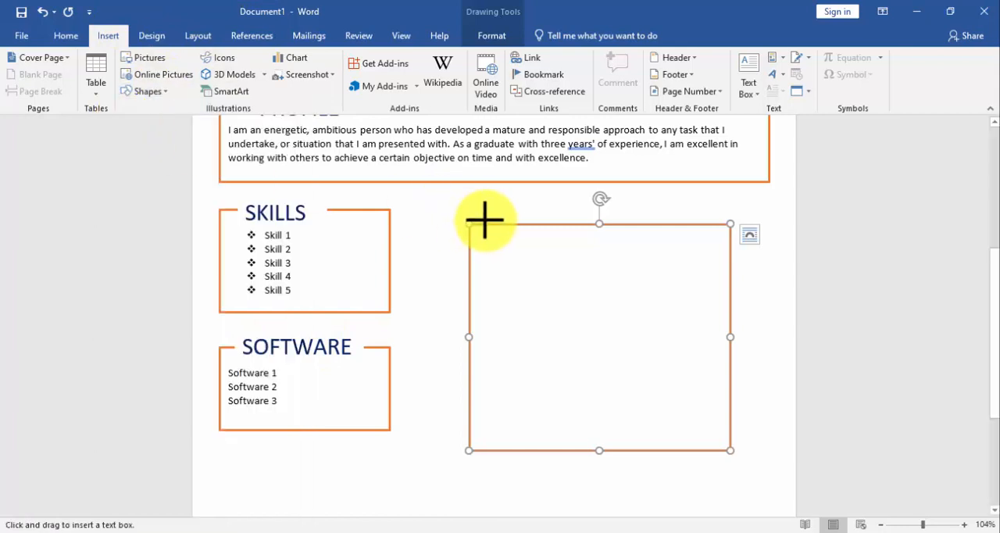
{"action": "left_click_drag", "start_coordinate": [502, 207], "coordinate": [636, 243]}
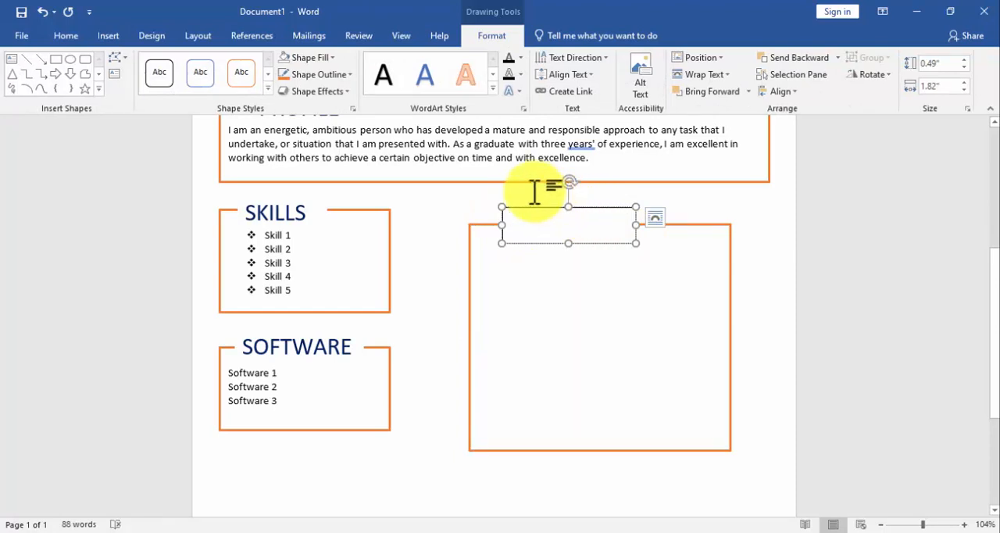
{"action": "type", "text": "Ex"}
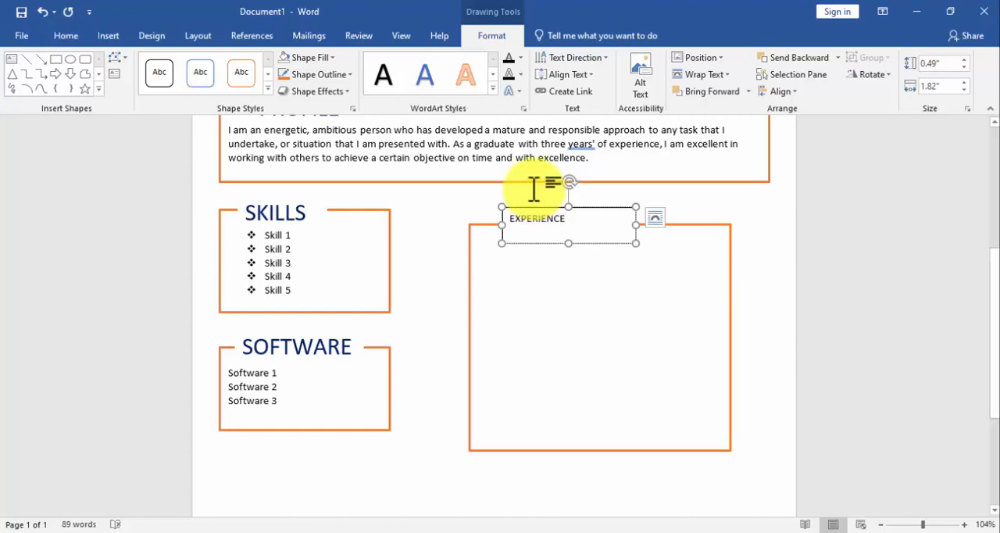
Format the EXPERIENCE heading at size 24 in dark blue and widen its text box to fit the word.
{"action": "key", "text": "ctrl+a"}
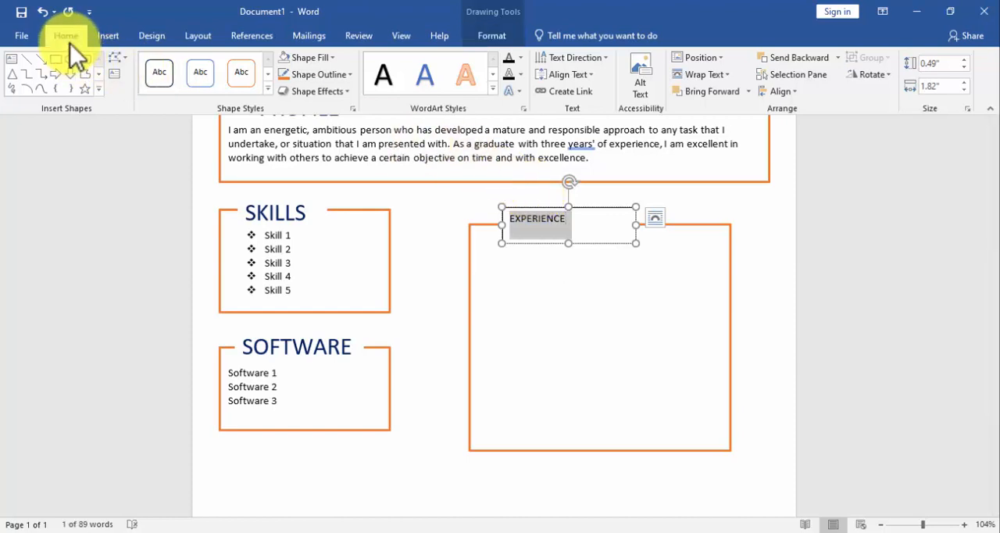
{"action": "left_click", "coordinate": [70, 43]}
{"action": "left_click", "coordinate": [215, 63]}
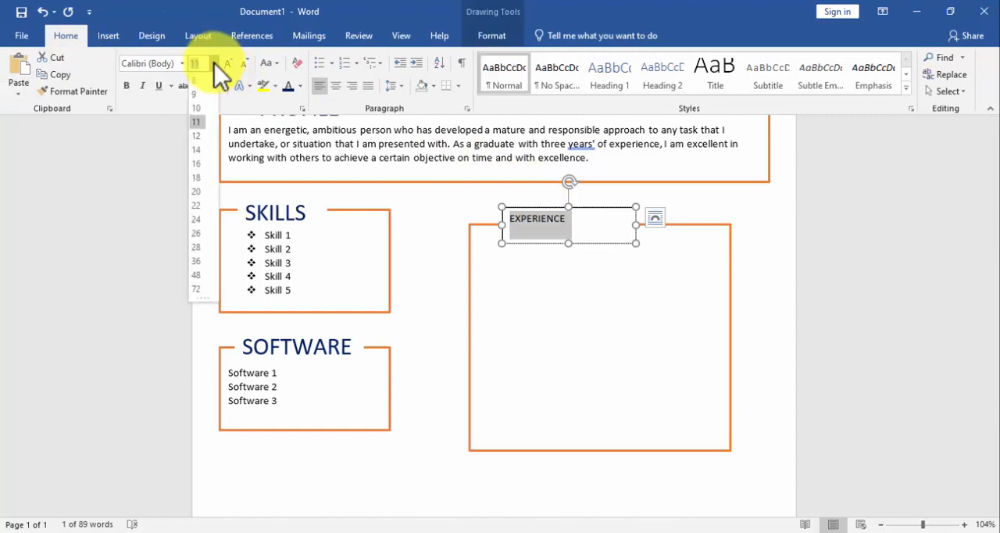
{"action": "left_click", "coordinate": [196, 220]}
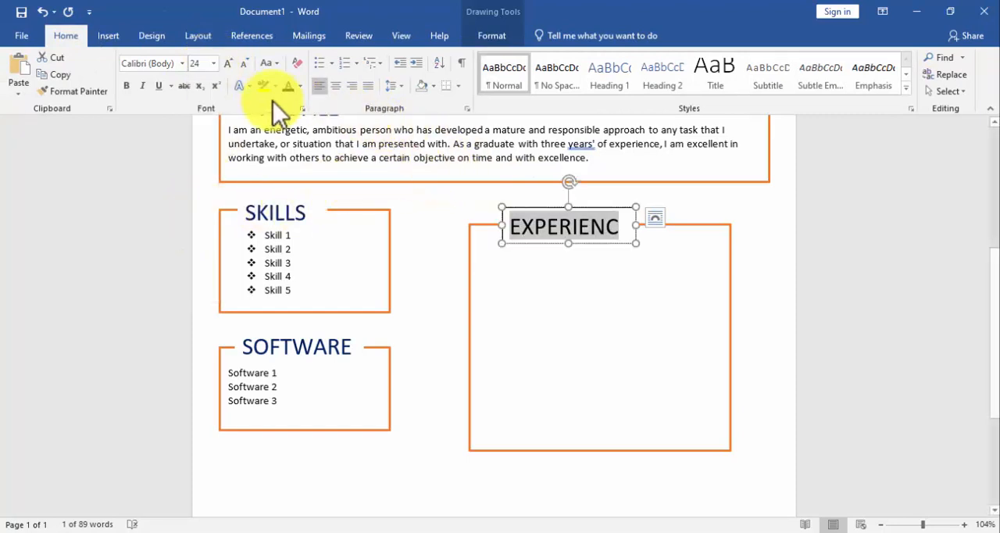
{"action": "left_click_drag", "start_coordinate": [637, 227], "coordinate": [644, 226]}
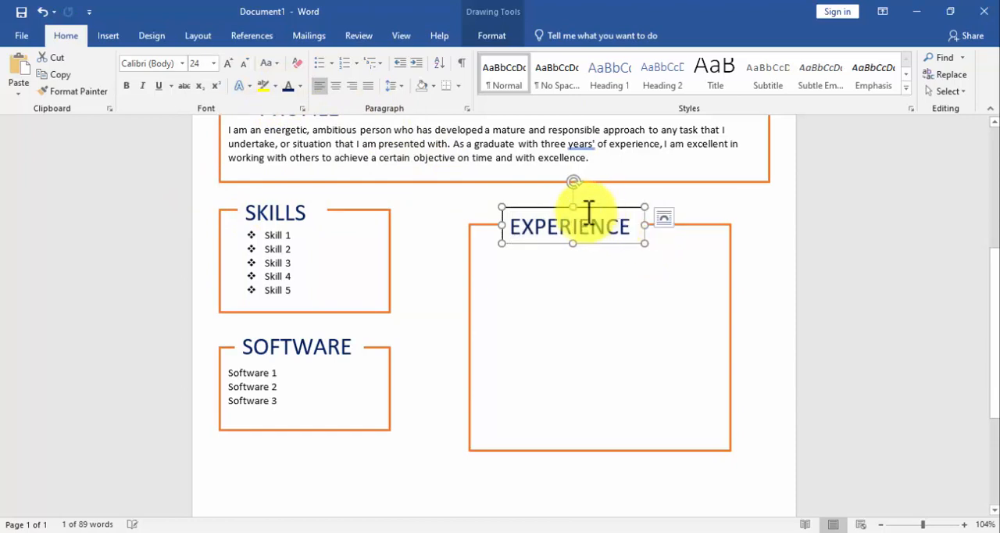
Nudge the EXPERIENCE heading slightly left and remove its text box outline.
{"action": "left_click_drag", "start_coordinate": [584, 210], "coordinate": [582, 209]}
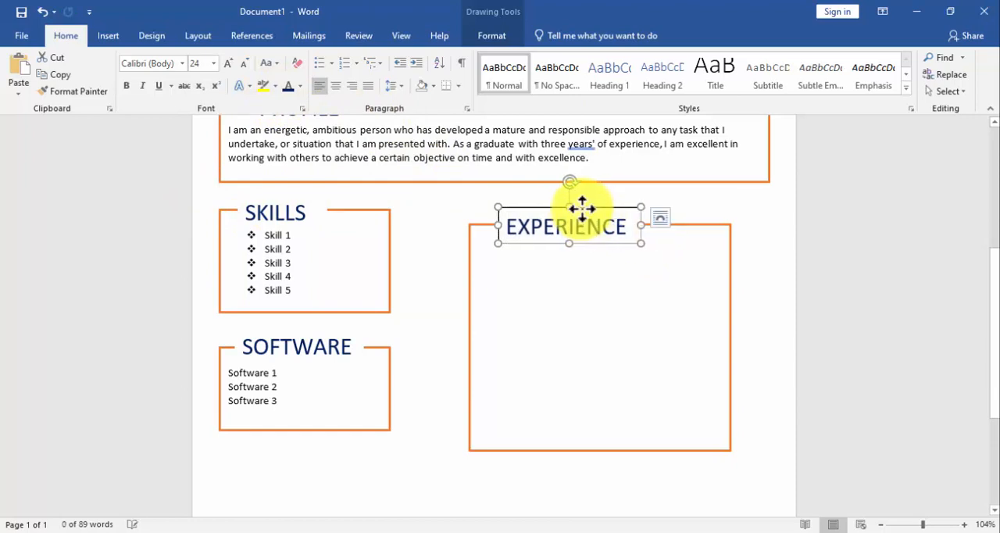
{"action": "left_click", "coordinate": [501, 39]}
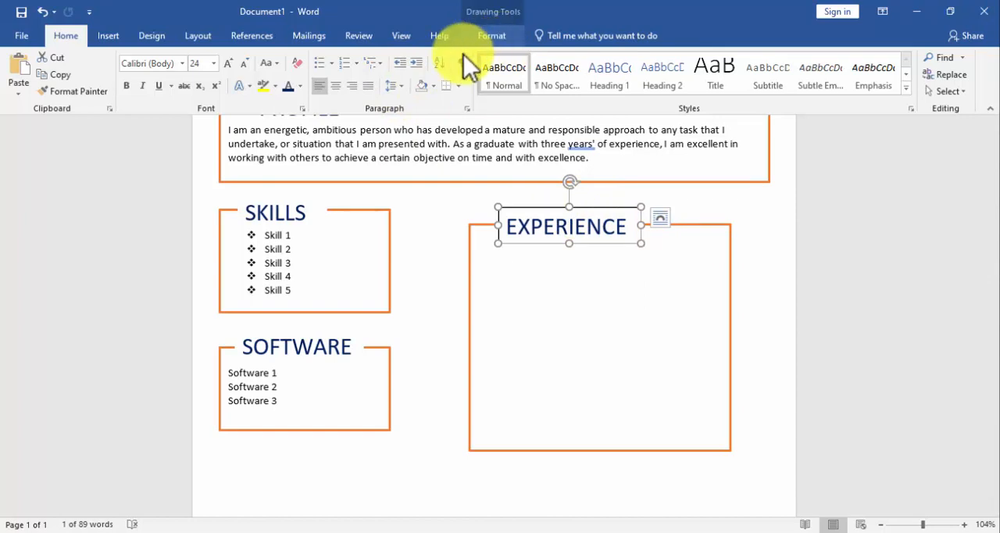
{"action": "left_click", "coordinate": [314, 76]}
{"action": "left_click", "coordinate": [334, 204]}
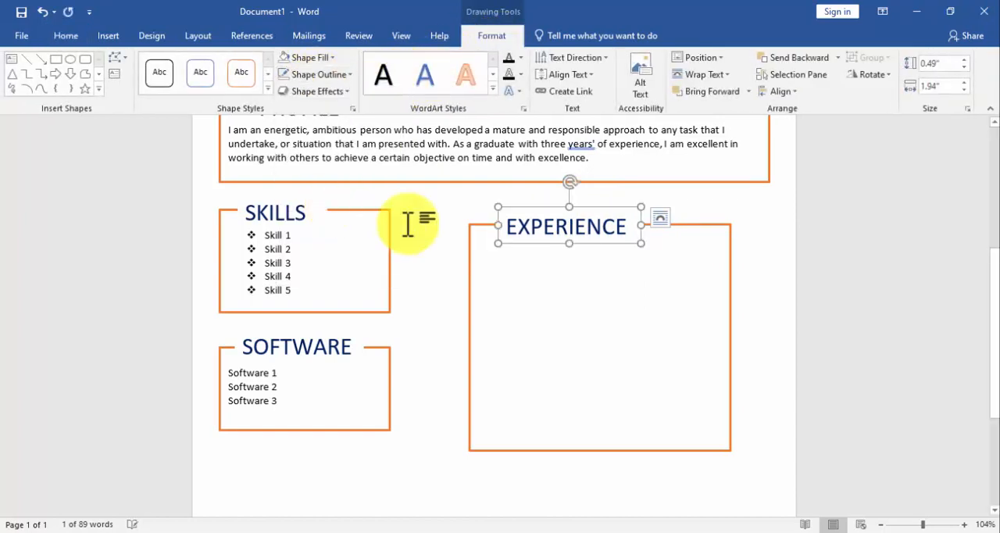
Paste the Sale's Supervisor (2020-2022) job entry with its description into the EXPERIENCE box, one line below its top.
{"action": "left_click", "coordinate": [542, 262]}
{"action": "key", "text": "Return"}
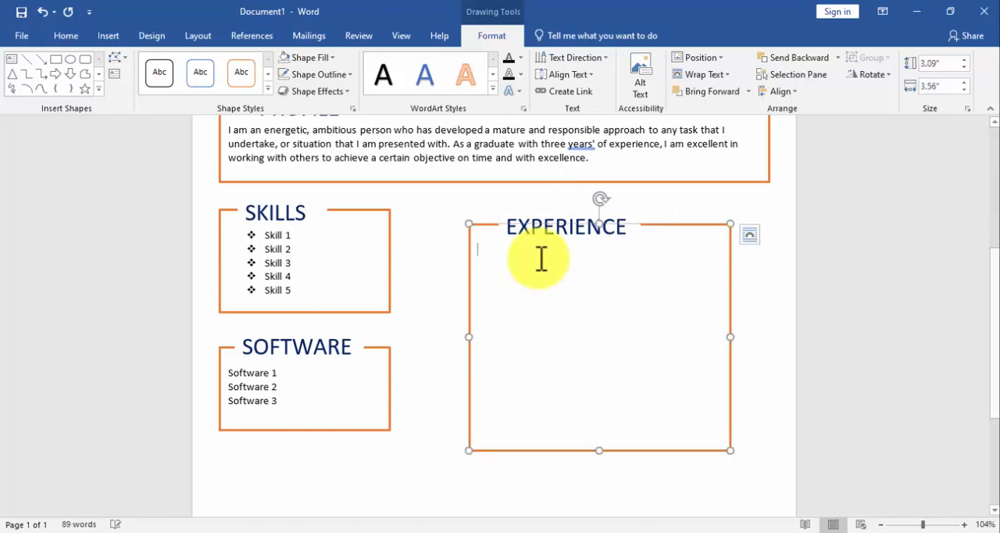
{"action": "type", "text": "Sale's Supervisor (2020-2022) Telenor Franchise, Dera Ismail Khan Franchise Management Timely and effective communication of targets and its monitoring reporting Regular market visits to gather insights and competitor information etc."}
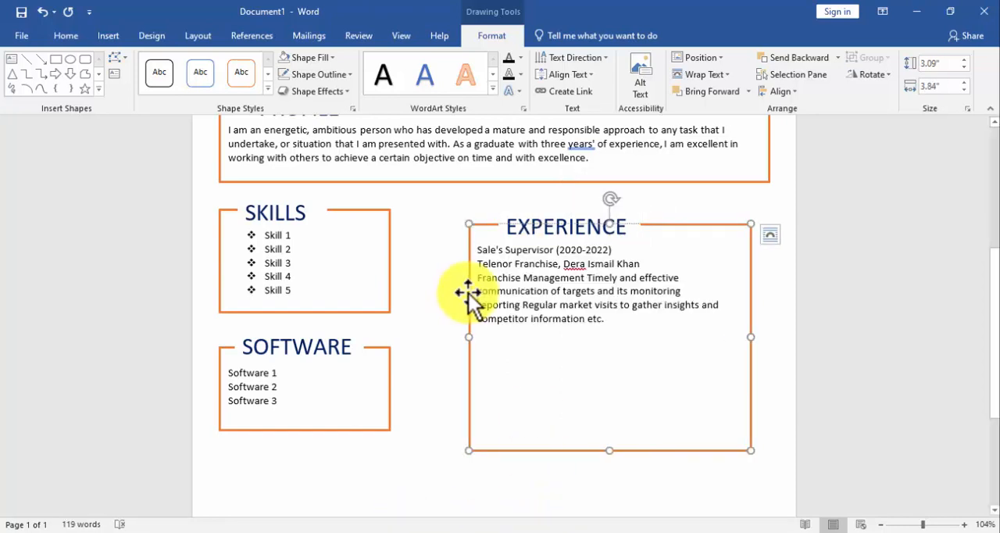
Apply diamond bullets to the job description lines under the Telenor Franchise line in the EXPERIENCE box.
{"action": "left_click_drag", "start_coordinate": [478, 277], "coordinate": [586, 328]}
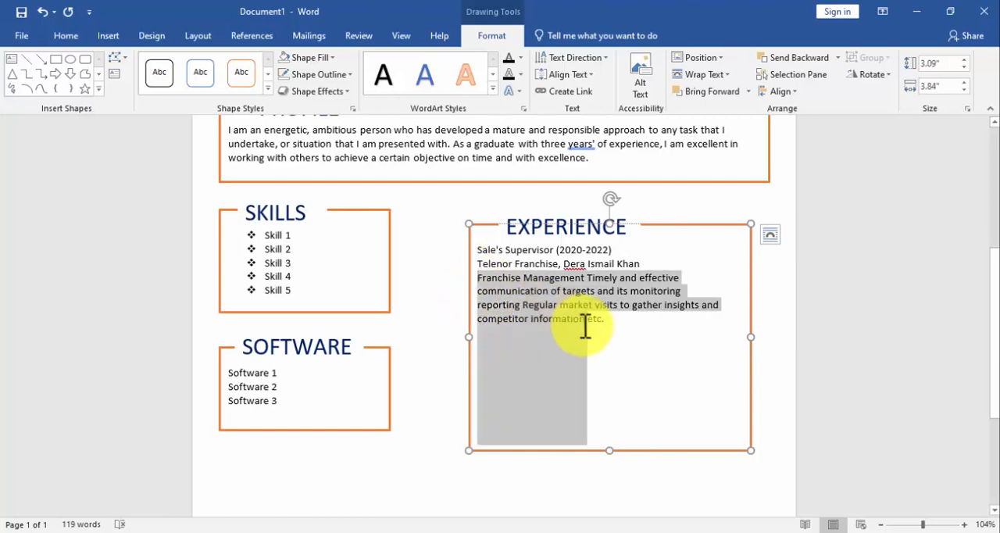
{"action": "left_click", "coordinate": [67, 35]}
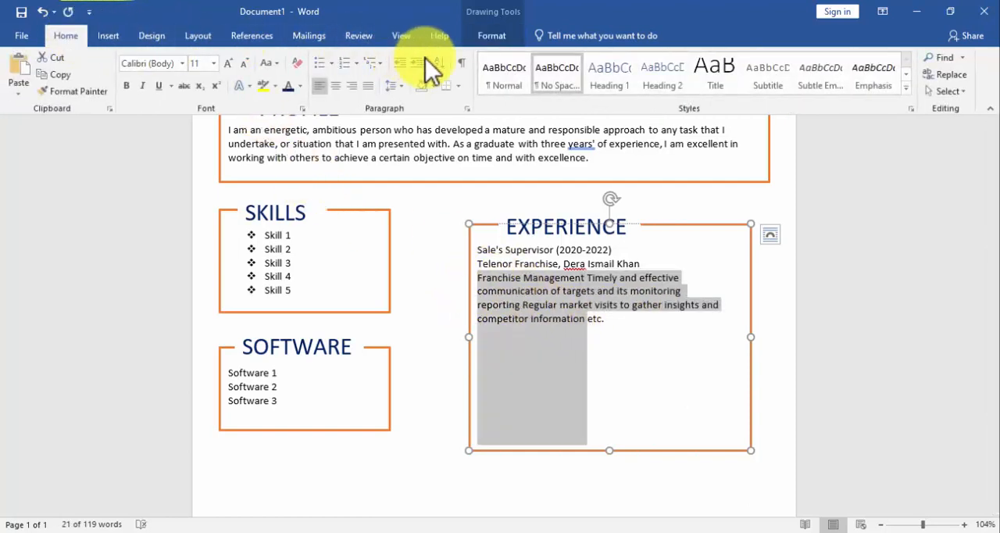
{"action": "left_click", "coordinate": [322, 62]}
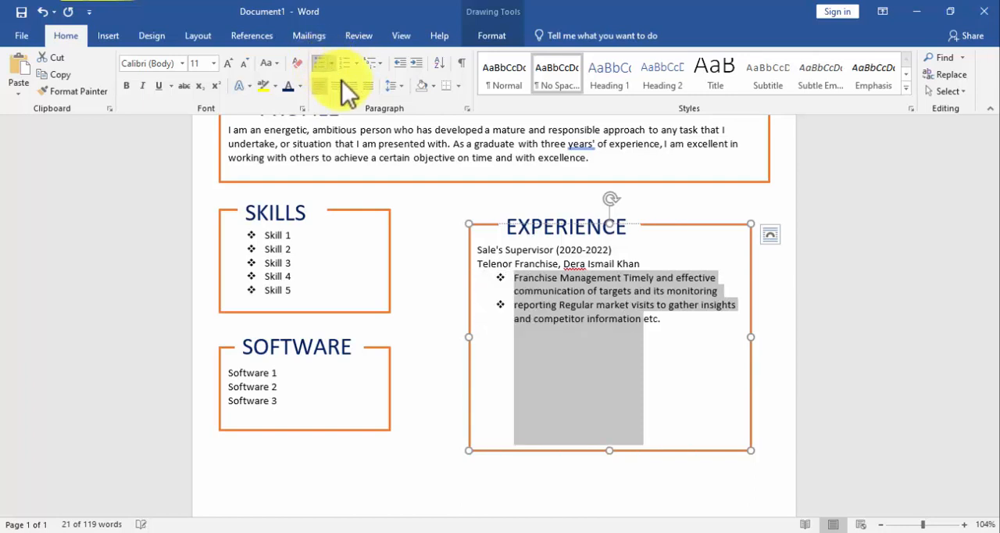
{"action": "left_click", "coordinate": [639, 330]}
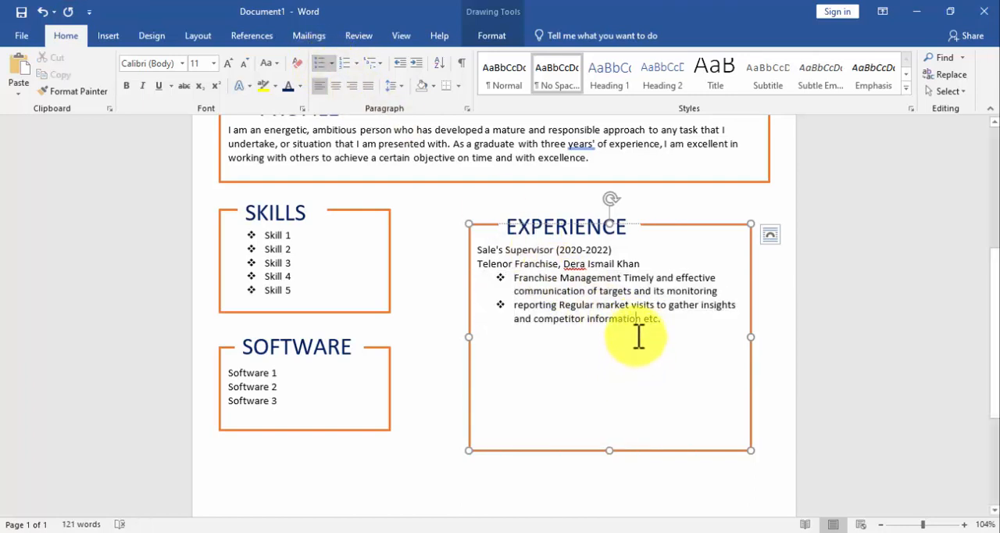
Make the Sale's Supervisor (2020-2022) line bold and the Telenor Franchise line below it italic.
{"action": "left_click_drag", "start_coordinate": [614, 250], "coordinate": [469, 250]}
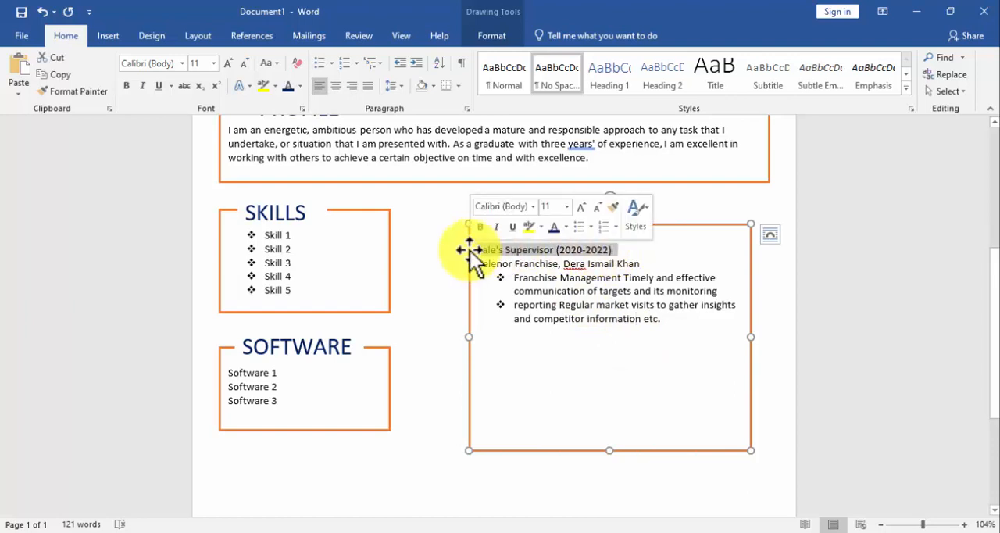
{"action": "left_click", "coordinate": [480, 227]}
{"action": "left_click", "coordinate": [615, 263]}
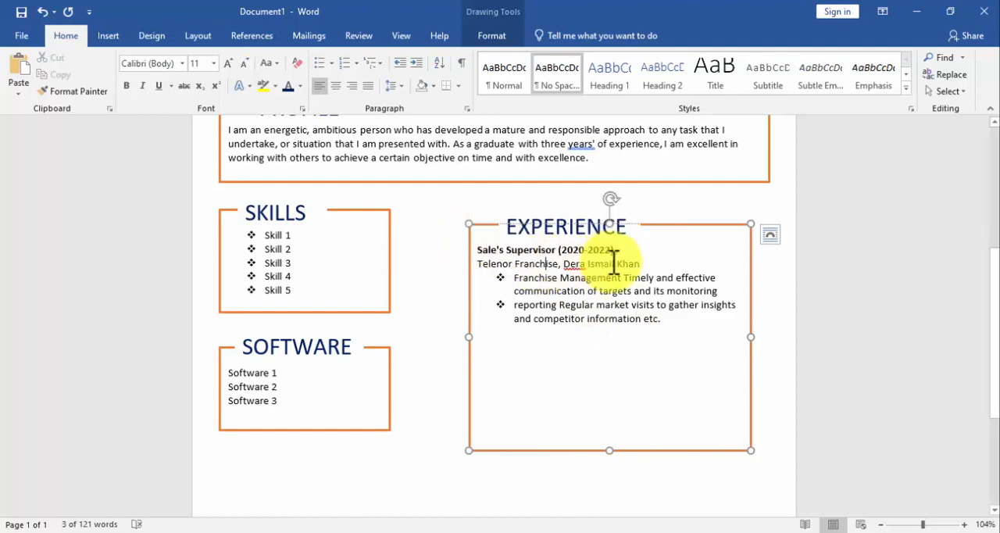
{"action": "left_click_drag", "start_coordinate": [639, 263], "coordinate": [476, 262]}
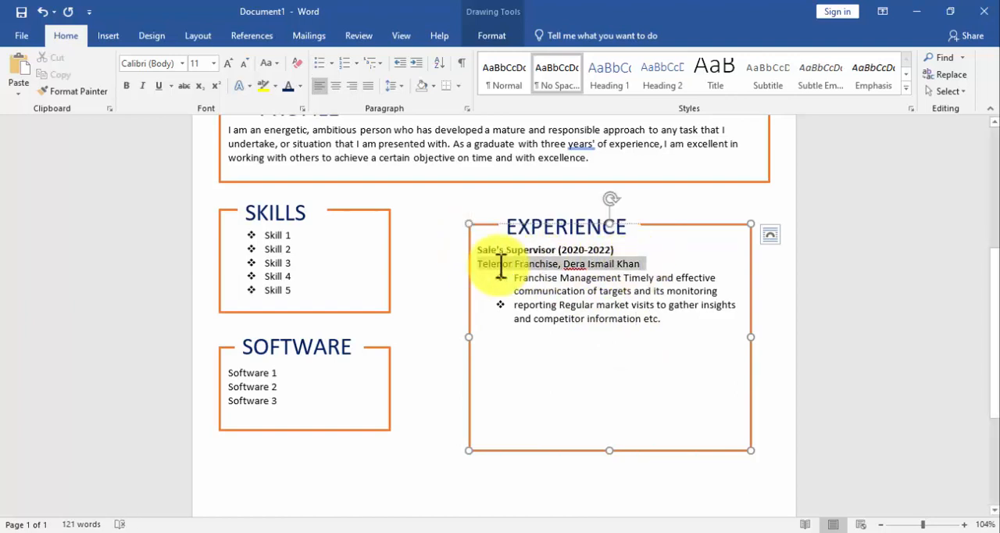
{"action": "left_click", "coordinate": [526, 242]}
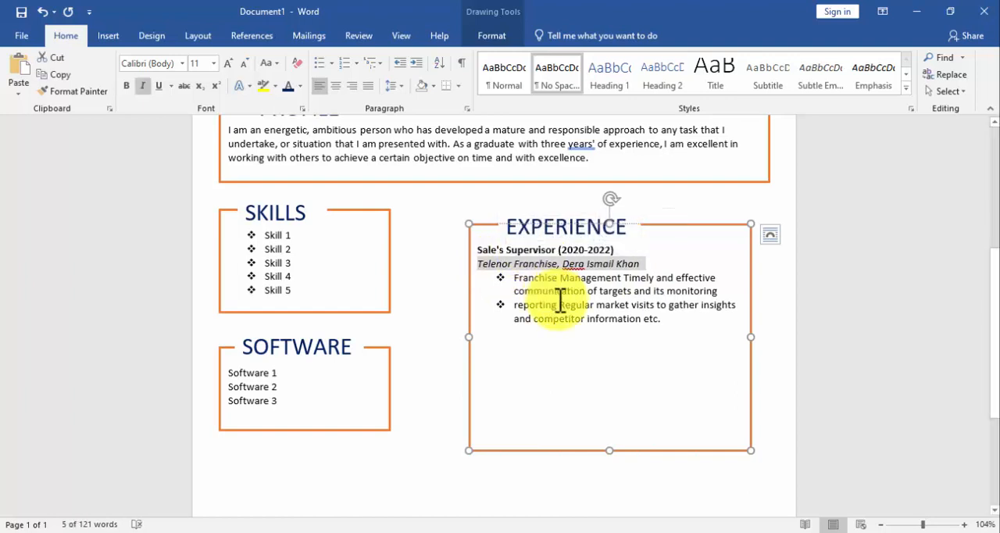
{"action": "left_click", "coordinate": [558, 304]}
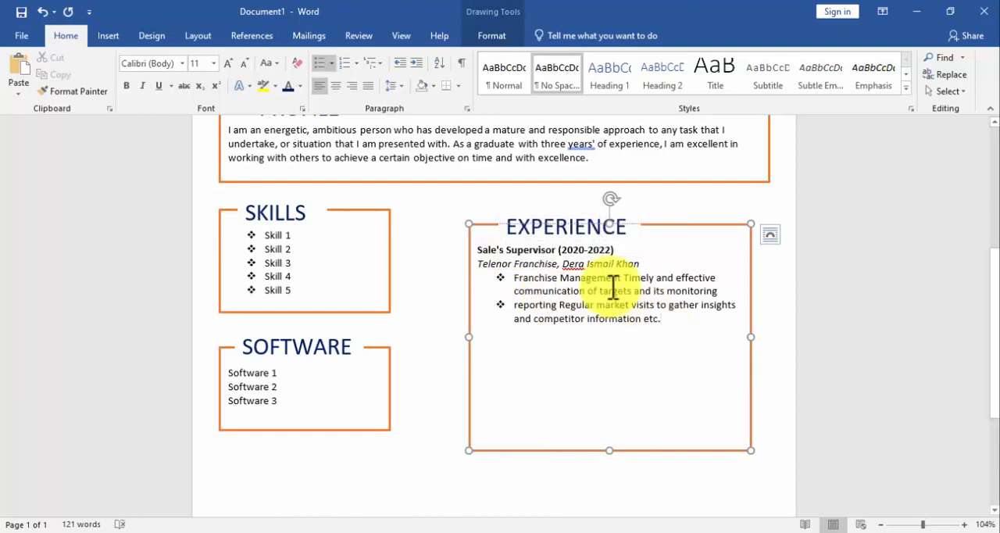
Copy the whole Sale's Supervisor job entry and paste a duplicate below it in the EXPERIENCE box, separated by one blank line.
{"action": "key", "text": "ctrl+a"}
{"action": "key", "text": "ctrl+c"}
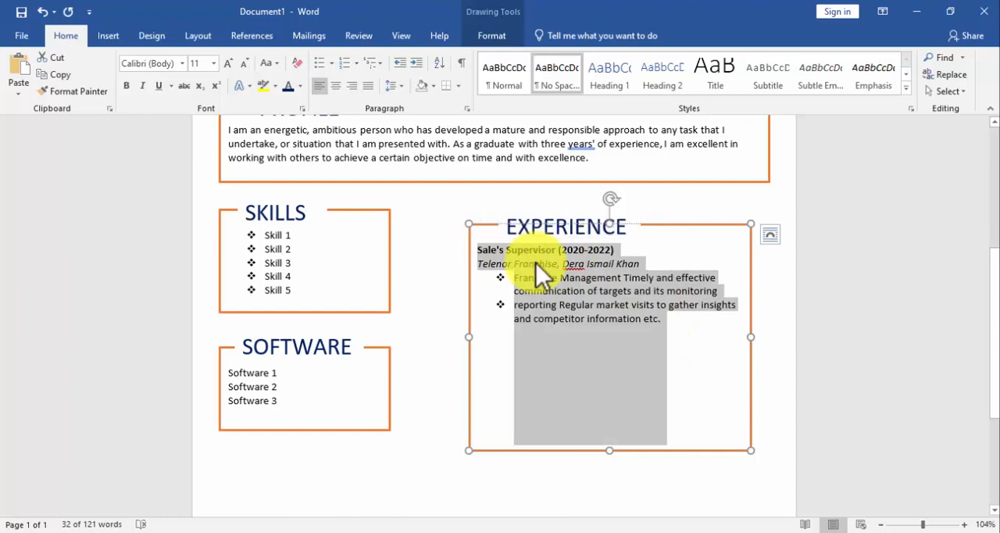
{"action": "right_click", "coordinate": [536, 263]}
{"action": "left_click", "coordinate": [566, 289]}
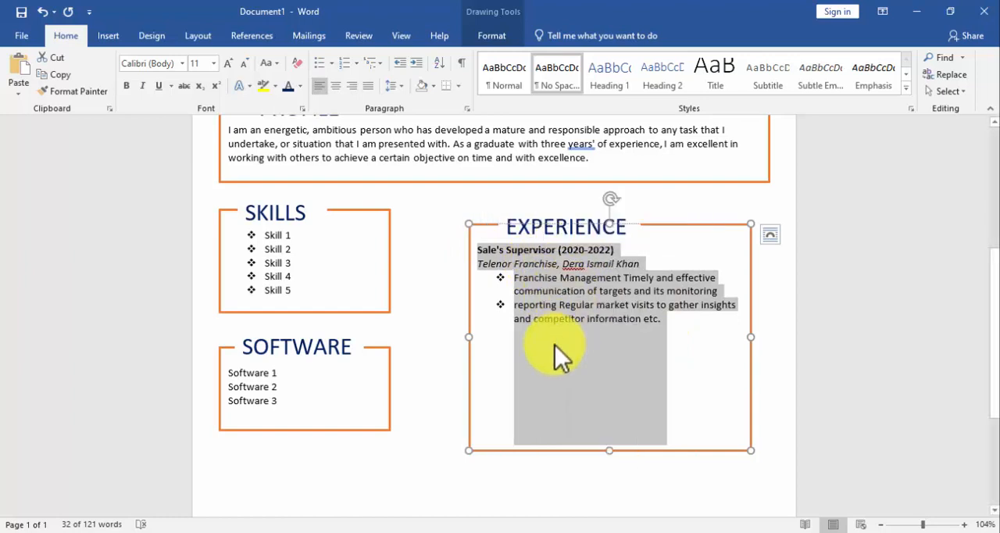
{"action": "left_click", "coordinate": [555, 345]}
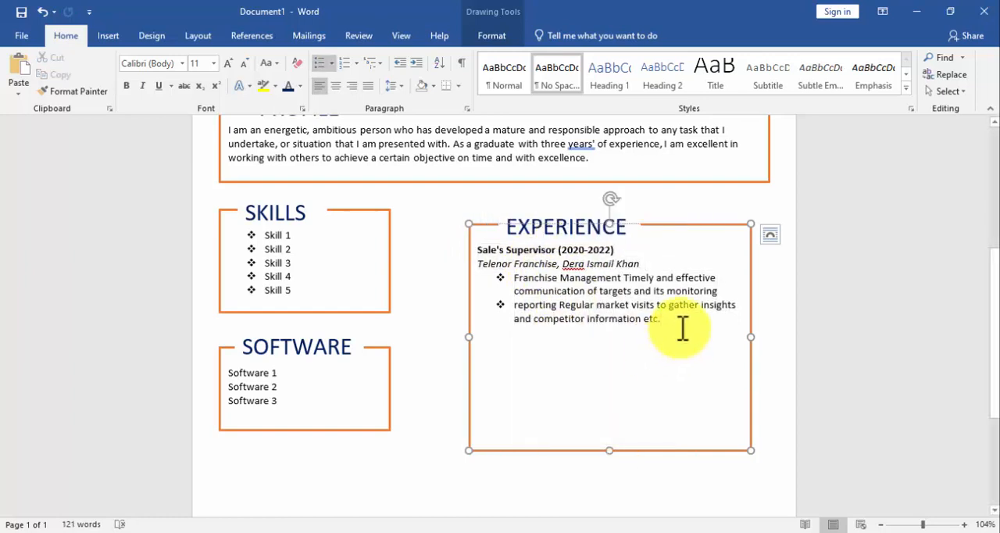
{"action": "key", "text": "Return"}
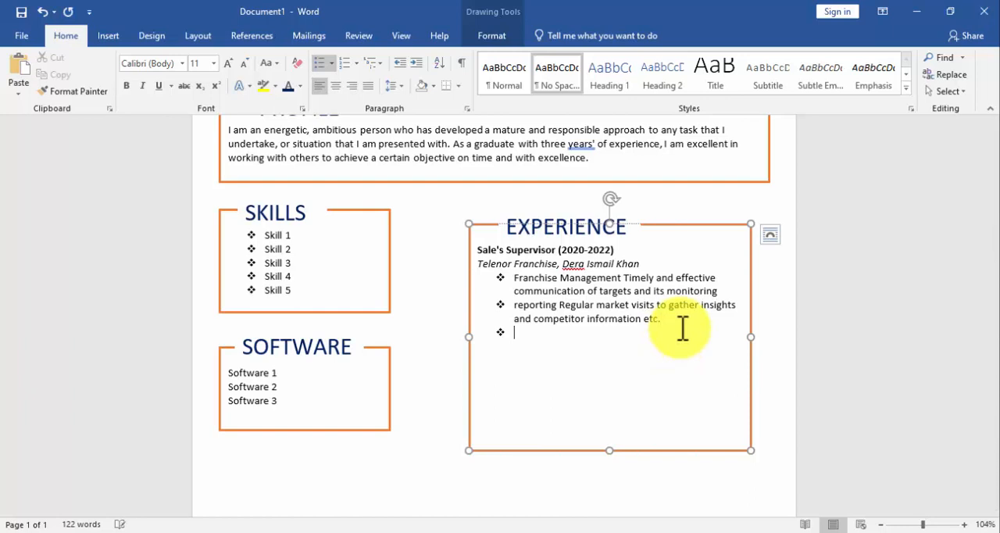
{"action": "key", "text": "BackSpace"}
{"action": "key", "text": "Return"}
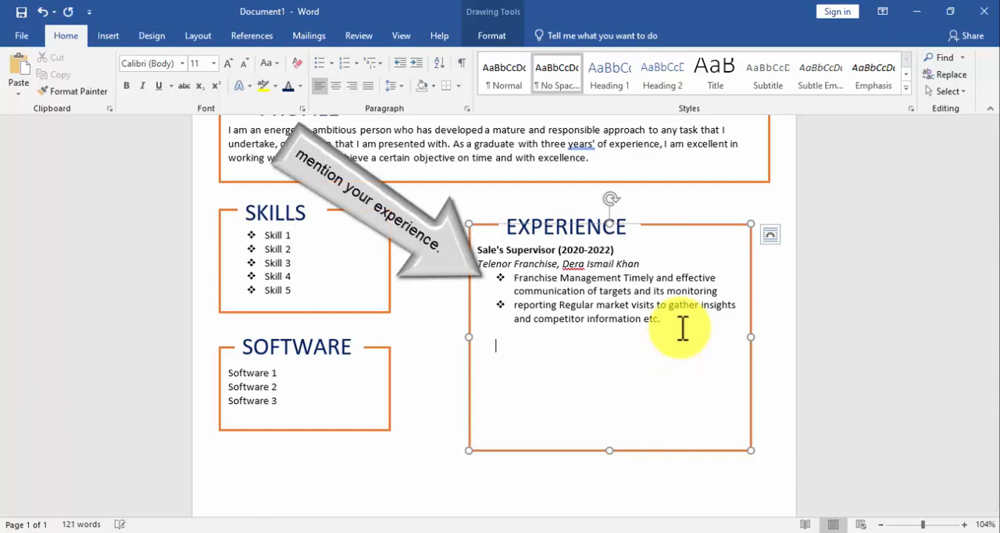
{"action": "key", "text": "ctrl+v"}
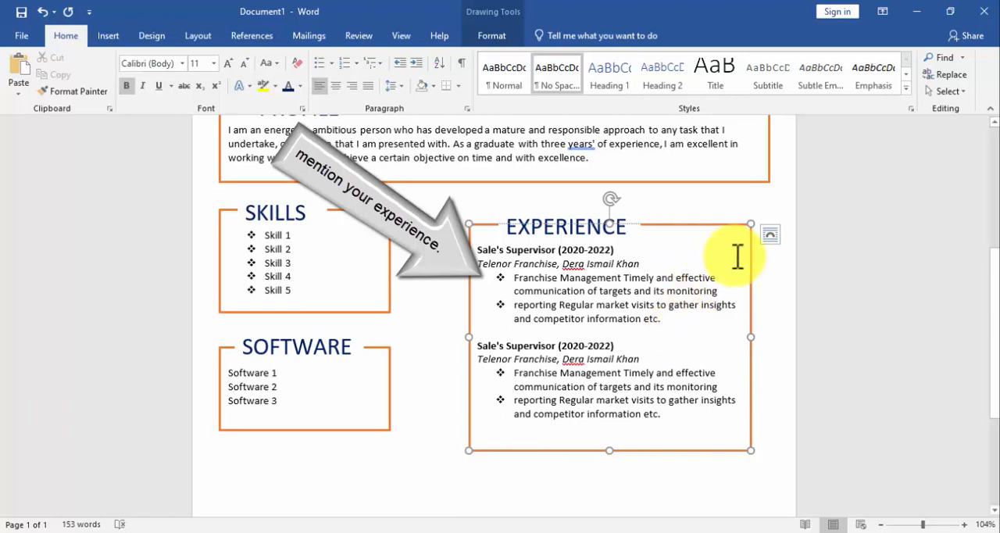
Widen the EXPERIENCE box to about 3.95" and line it up with the SKILLS box's top and the PROFILE box's right edge.
{"action": "left_click_drag", "start_coordinate": [752, 337], "coordinate": [762, 331]}
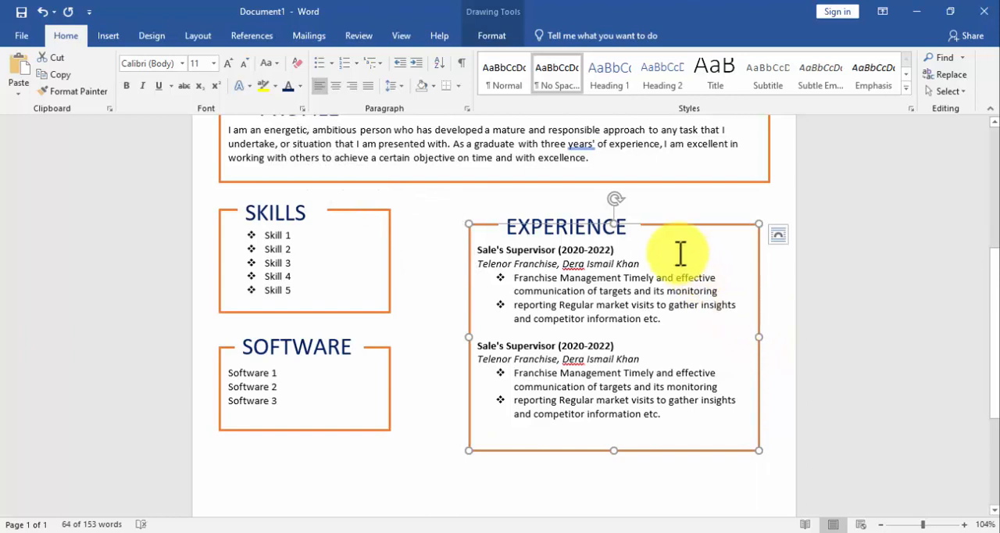
{"action": "left_click", "coordinate": [384, 258], "text": "shift"}
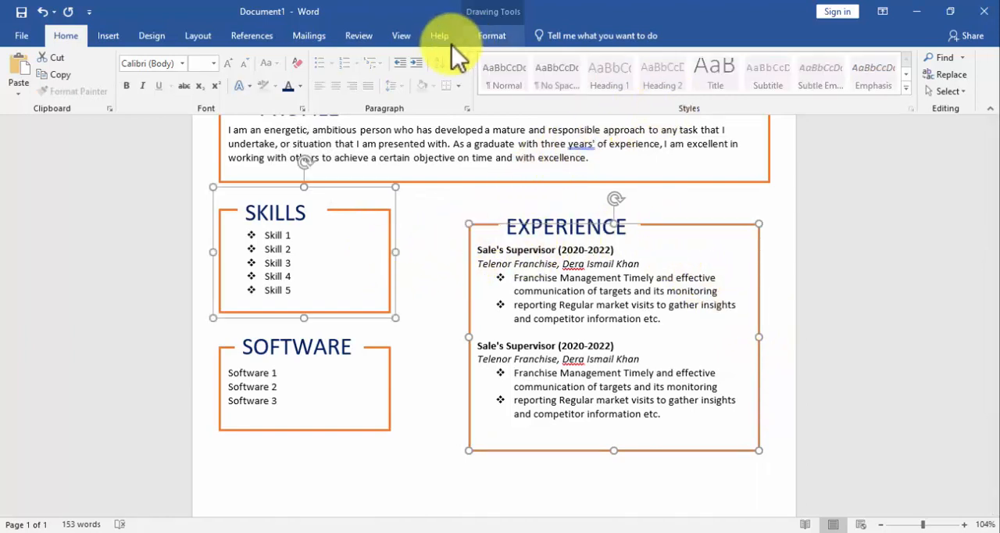
{"action": "left_click", "coordinate": [477, 37]}
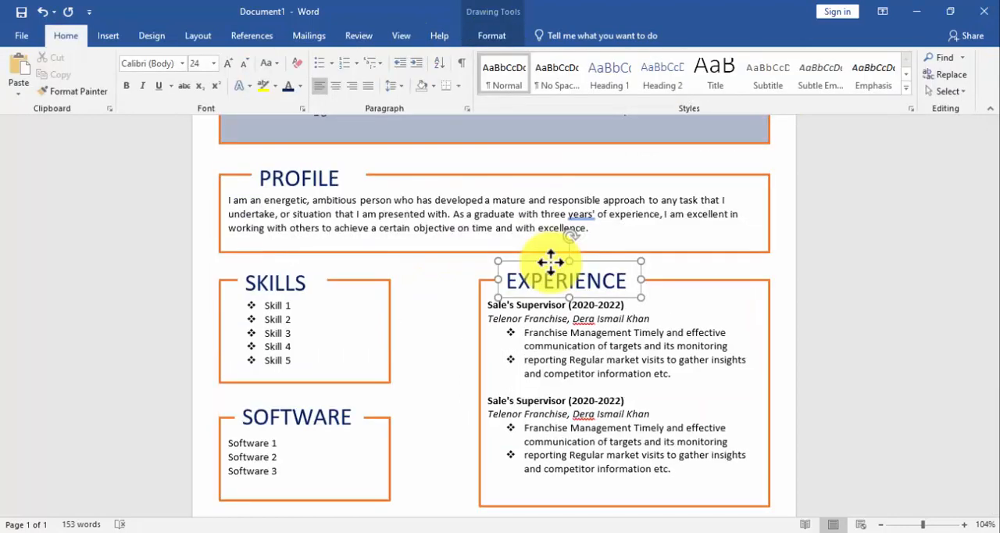
{"action": "left_click", "coordinate": [551, 262]}
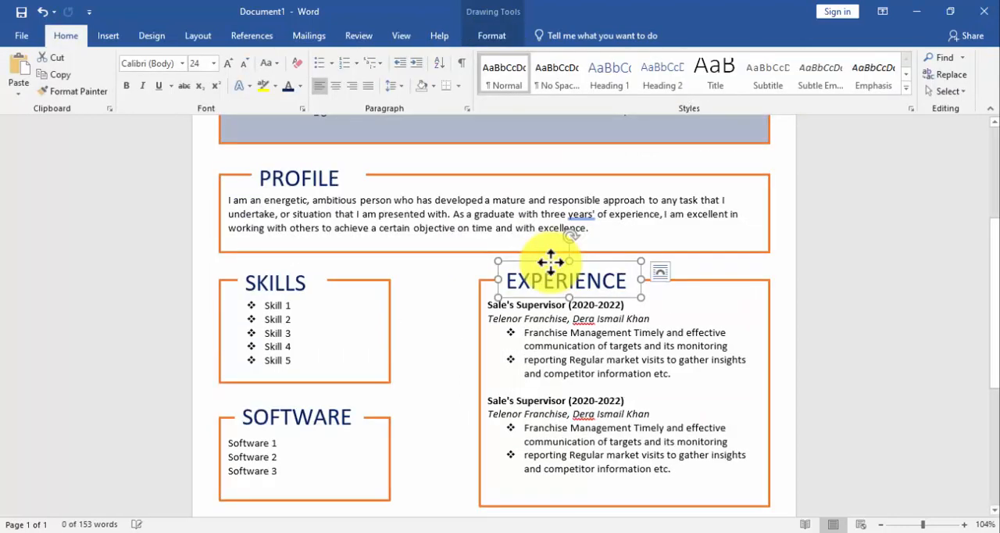
Group the EXPERIENCE heading text box with its orange-outlined content box.
{"action": "left_click", "coordinate": [552, 316]}
{"action": "scroll", "coordinate": [592, 339], "scroll_direction": "down", "scroll_amount": 1}
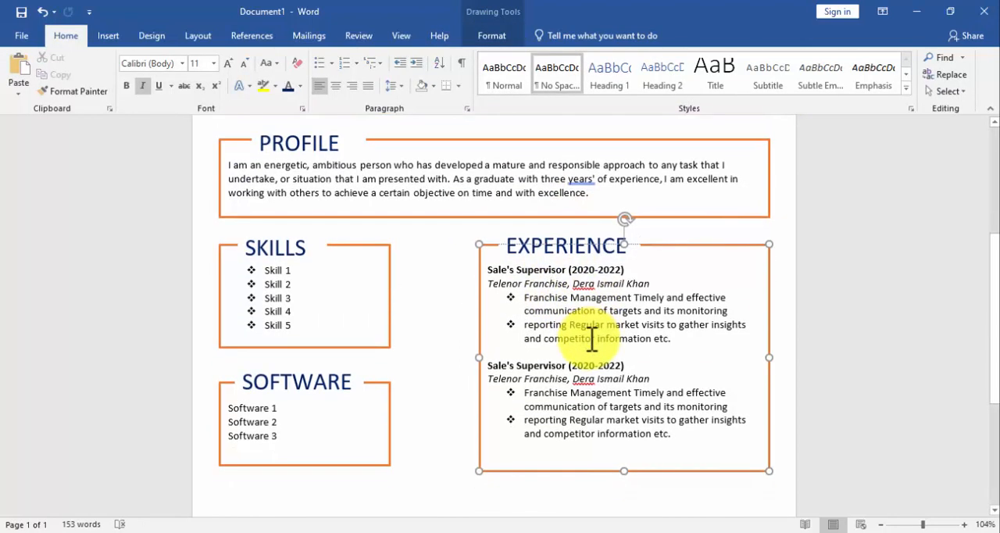
{"action": "left_click", "coordinate": [596, 263]}
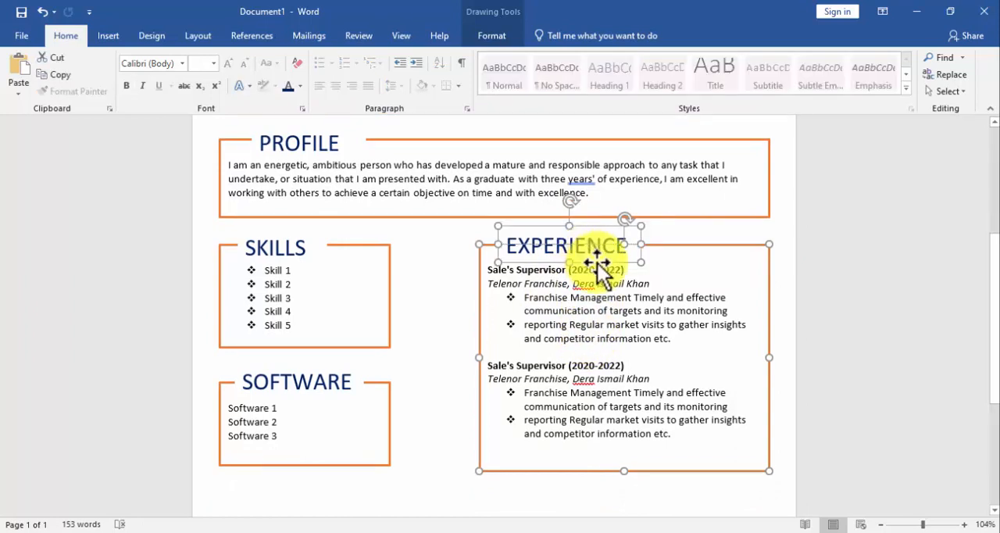
{"action": "left_click", "coordinate": [492, 36]}
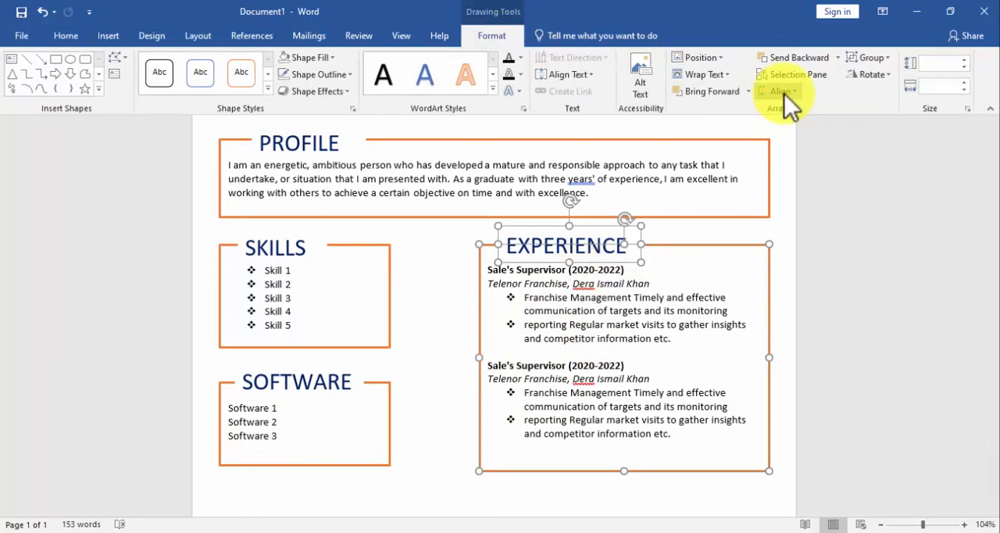
{"action": "left_click", "coordinate": [862, 58]}
{"action": "left_click", "coordinate": [866, 75]}
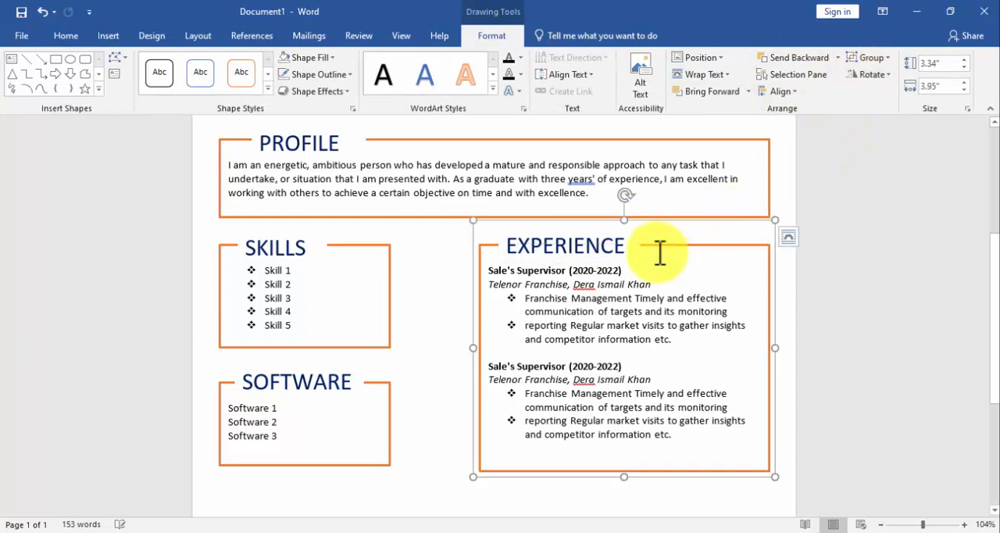
Reposition the EXPERIENCE group, aligning its top with the SKILLS group and its right edge with the PROFILE group.
{"action": "left_click_drag", "start_coordinate": [640, 221], "coordinate": [638, 245]}
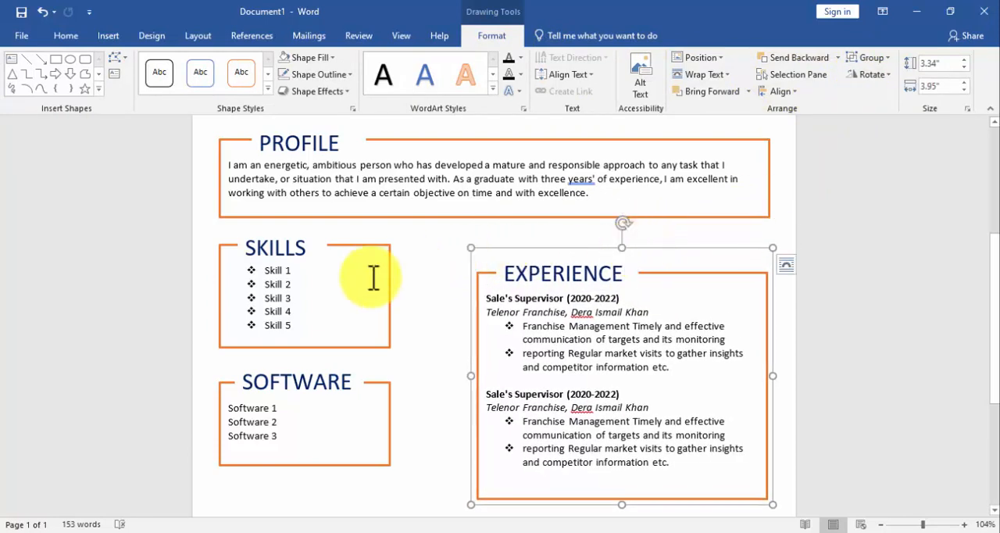
{"action": "left_click", "coordinate": [376, 279], "text": "shift"}
{"action": "left_click", "coordinate": [770, 92]}
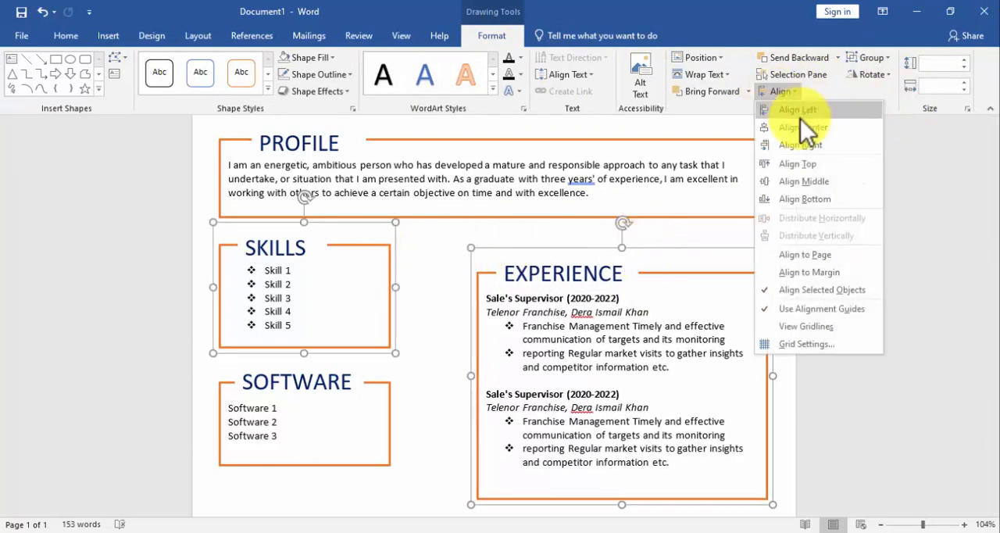
{"action": "left_click", "coordinate": [810, 166]}
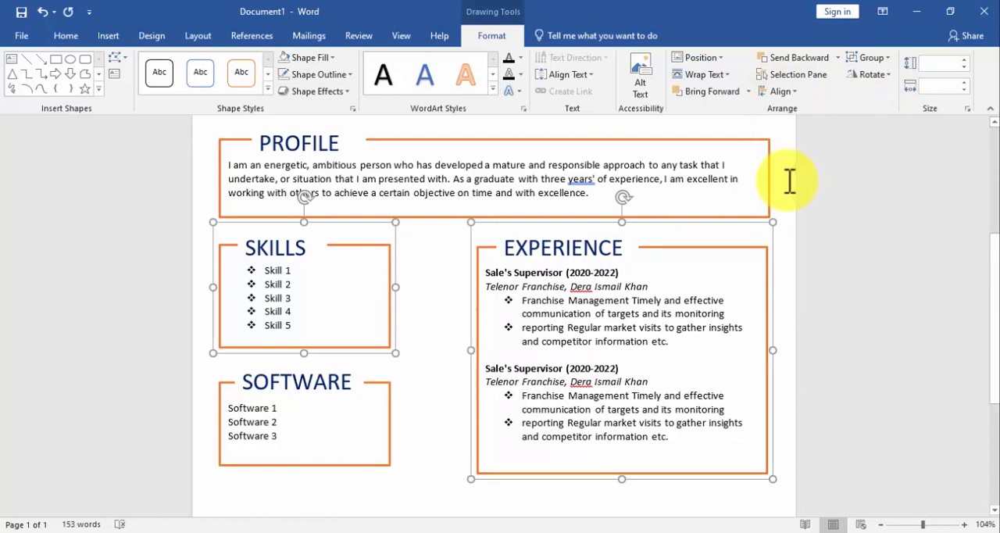
{"action": "left_click", "coordinate": [721, 178]}
{"action": "left_click", "coordinate": [677, 279], "text": "shift"}
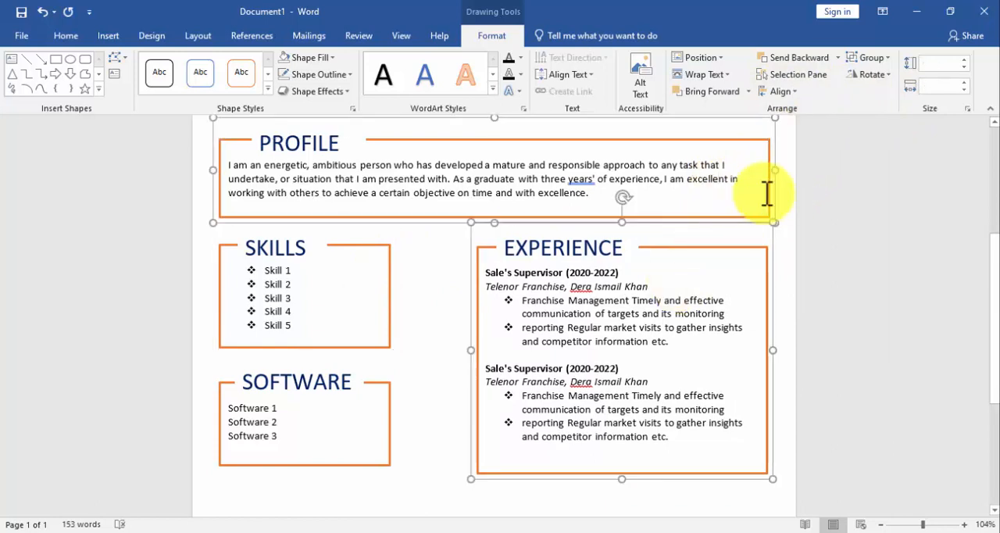
{"action": "left_click", "coordinate": [788, 94]}
{"action": "left_click", "coordinate": [806, 147]}
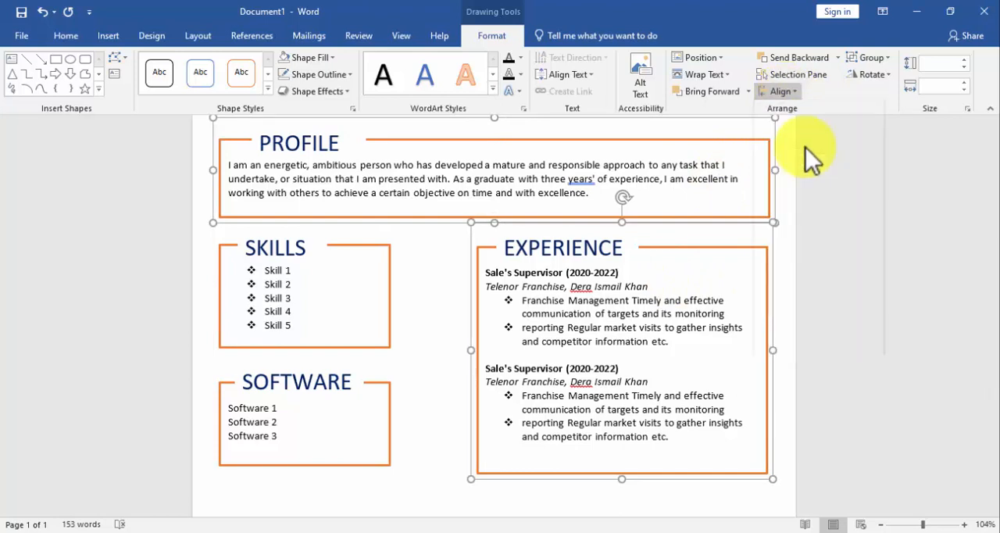
Draw a text box about 2.44" high across the page below the SOFTWARE and EXPERIENCE boxes and set its width to 7.5".
{"action": "scroll", "coordinate": [697, 274], "scroll_direction": "down", "scroll_amount": 1}
{"action": "scroll", "coordinate": [699, 273], "scroll_direction": "up", "scroll_amount": 1}
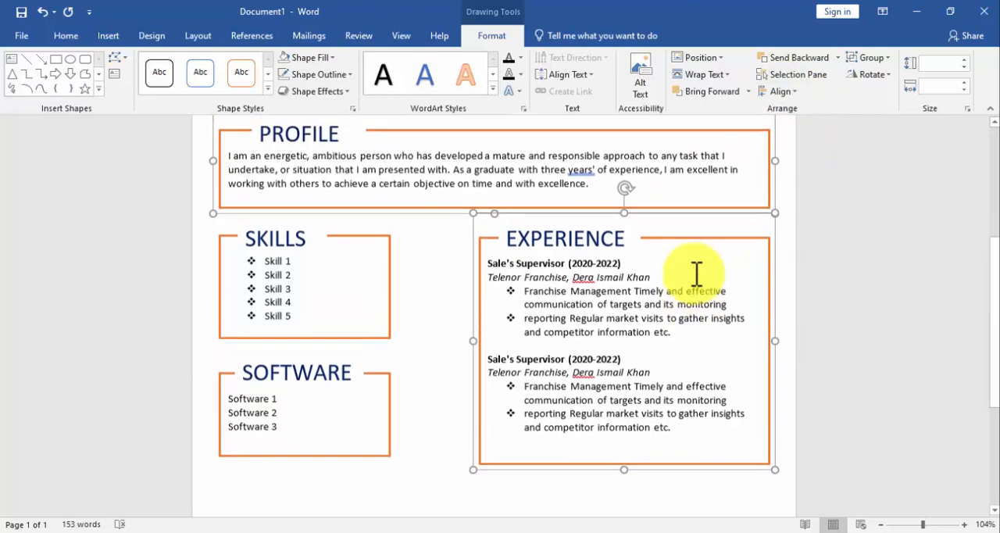
{"action": "scroll", "coordinate": [696, 274], "scroll_direction": "down", "scroll_amount": 4}
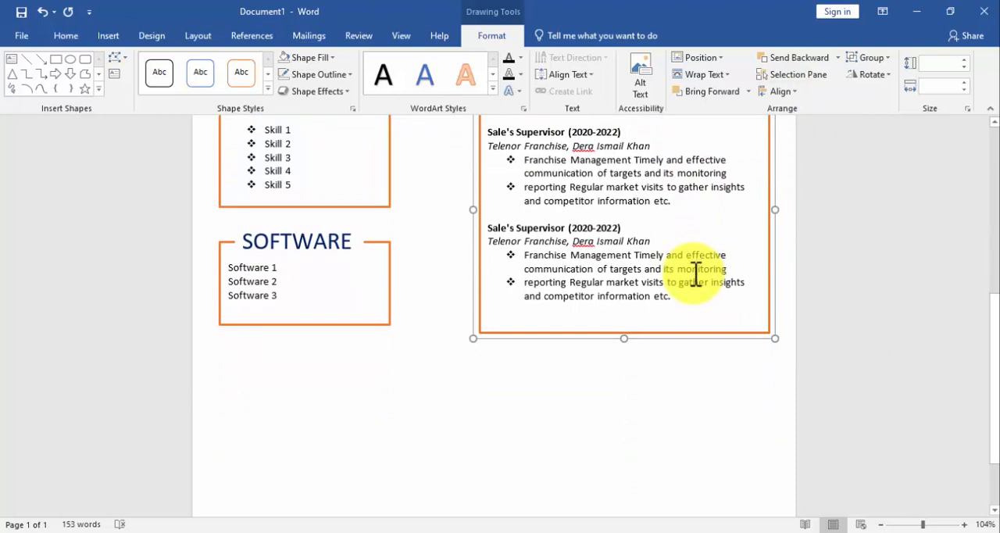
{"action": "scroll", "coordinate": [696, 274], "scroll_direction": "up", "scroll_amount": 1}
{"action": "scroll", "coordinate": [695, 273], "scroll_direction": "down", "scroll_amount": 2}
{"action": "left_click", "coordinate": [109, 37]}
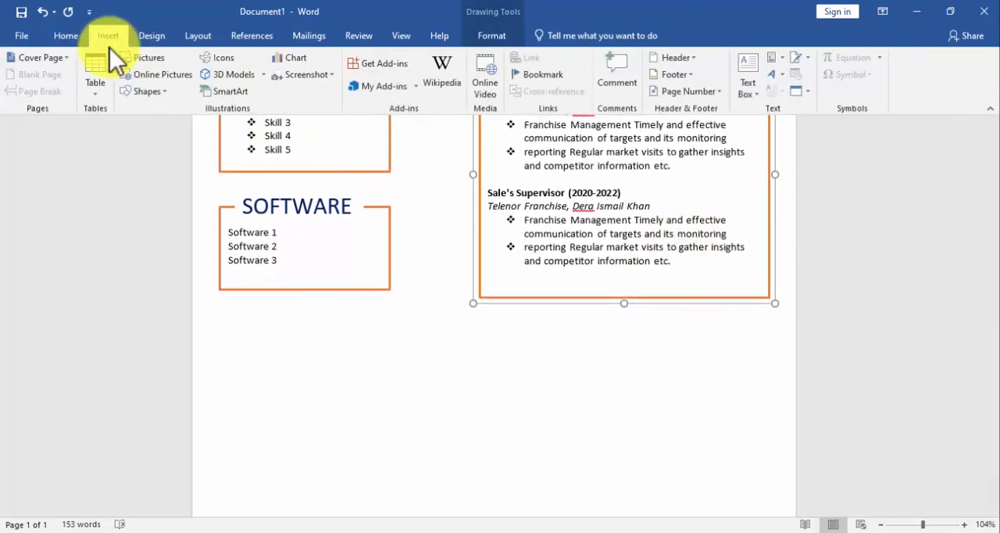
{"action": "left_click", "coordinate": [133, 90]}
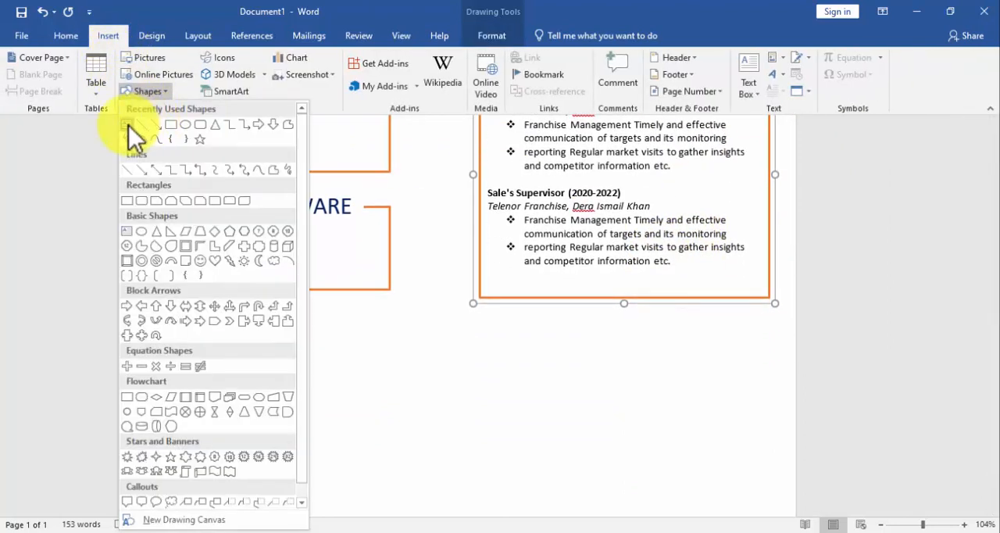
{"action": "left_click", "coordinate": [128, 125]}
{"action": "scroll", "coordinate": [342, 196], "scroll_direction": "down", "scroll_amount": 2}
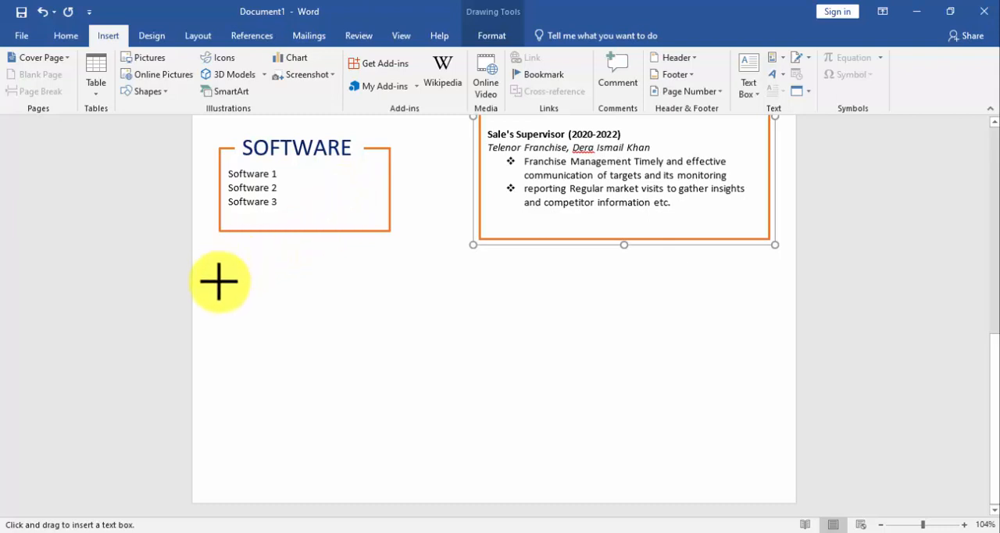
{"action": "left_click_drag", "start_coordinate": [221, 295], "coordinate": [770, 473]}
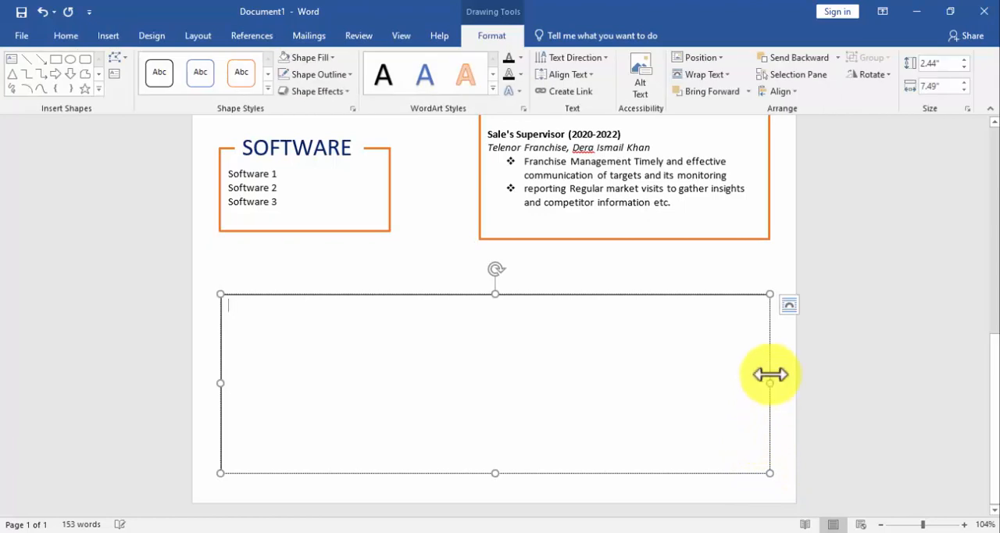
{"action": "left_click", "coordinate": [964, 90]}
{"action": "left_click", "coordinate": [964, 81]}
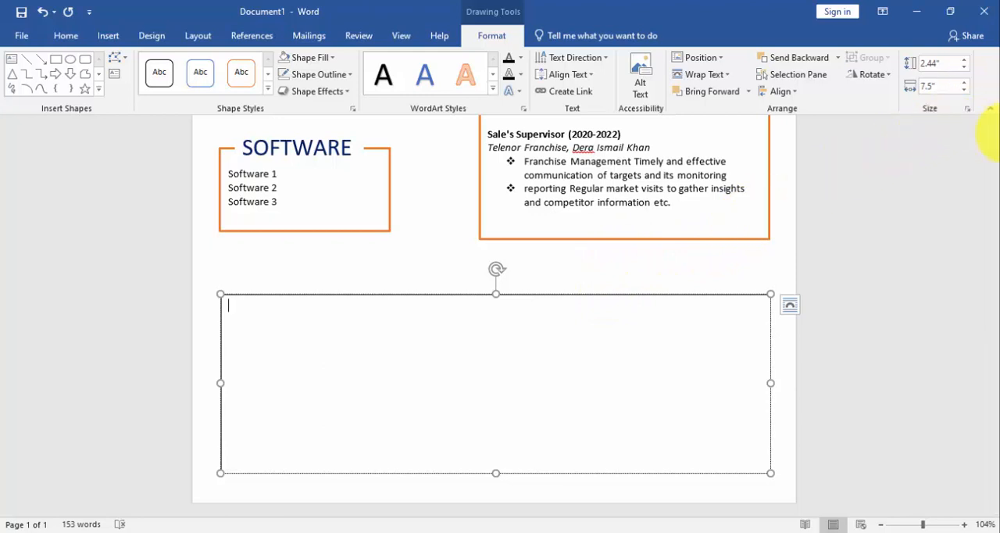
Set the full-width text box's height to 2.5", move it up slightly and align it to the page's horizontal centre.
{"action": "left_click", "coordinate": [964, 60]}
{"action": "left_click_drag", "start_coordinate": [469, 294], "coordinate": [467, 275]}
{"action": "left_click", "coordinate": [784, 92]}
{"action": "left_click", "coordinate": [798, 126]}
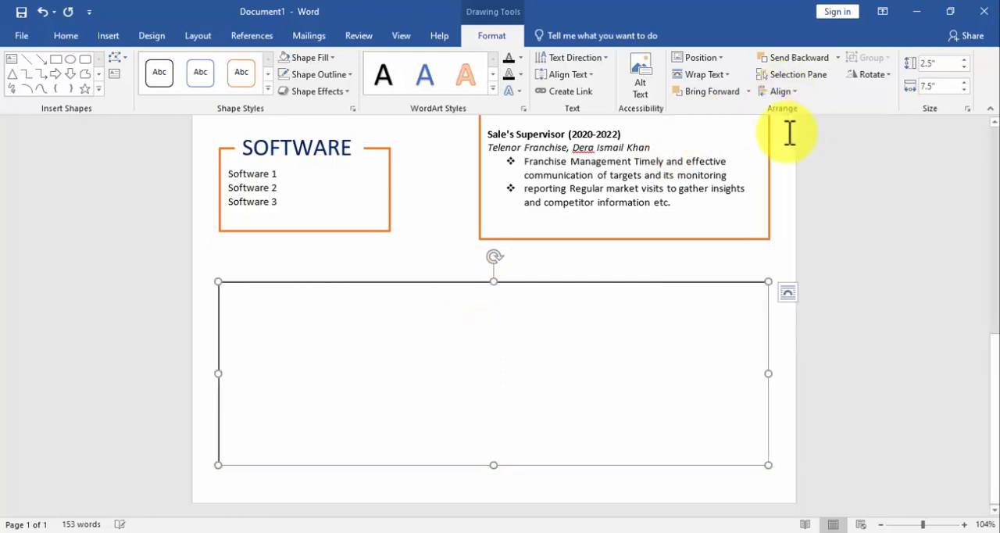
Give the full-width text box an orange outline with a heavier line weight, matching the boxes above.
{"action": "left_click", "coordinate": [319, 74]}
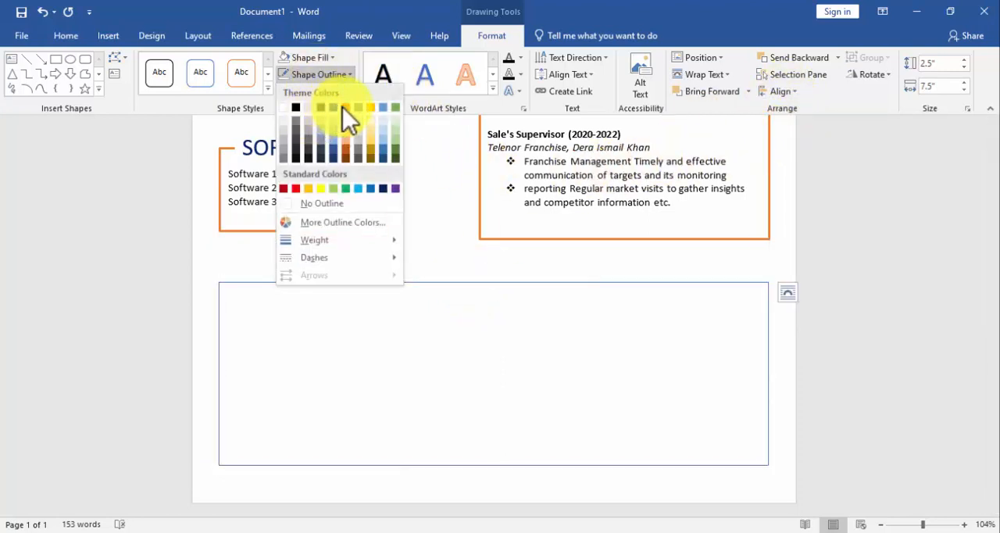
{"action": "left_click", "coordinate": [345, 107]}
{"action": "left_click", "coordinate": [322, 75]}
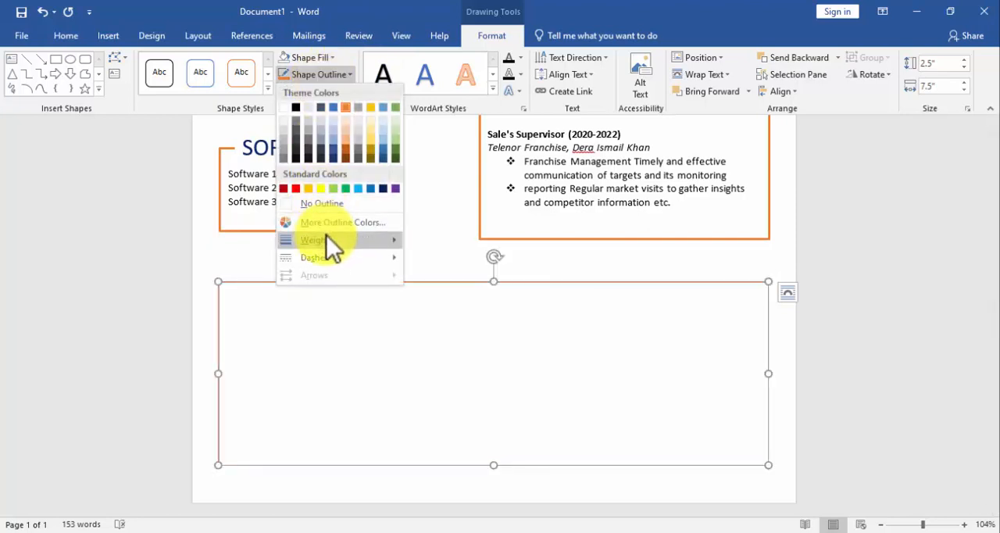
{"action": "mouse_move", "coordinate": [326, 235]}
{"action": "left_click", "coordinate": [470, 329]}
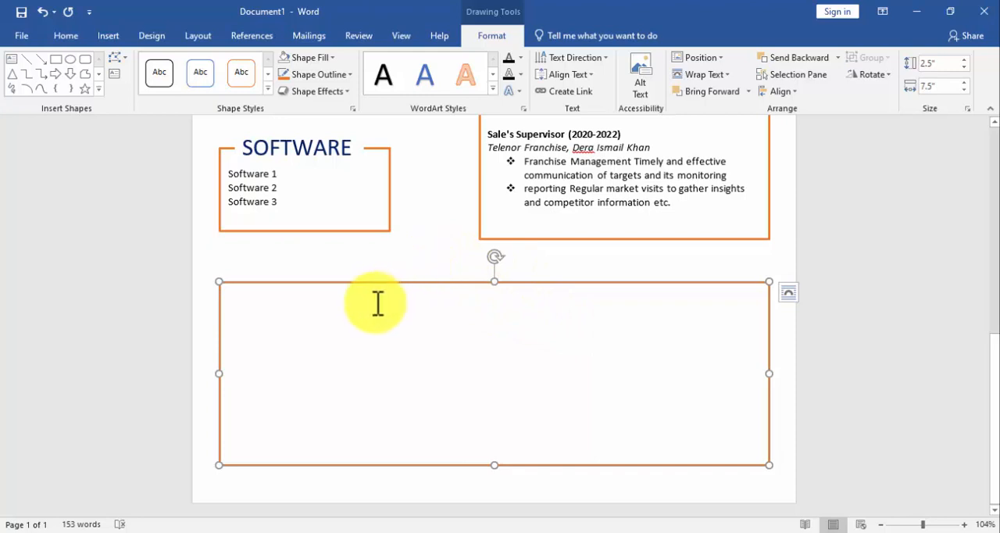
Apply the No Spacing style to the text in the full-width box.
{"action": "left_click", "coordinate": [63, 36]}
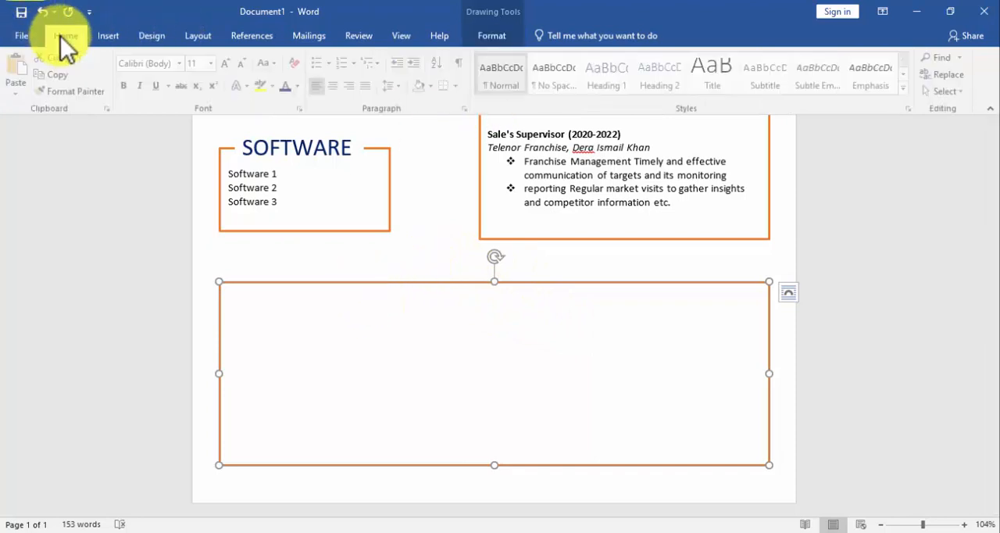
{"action": "left_click", "coordinate": [538, 67]}
{"action": "left_click", "coordinate": [351, 323]}
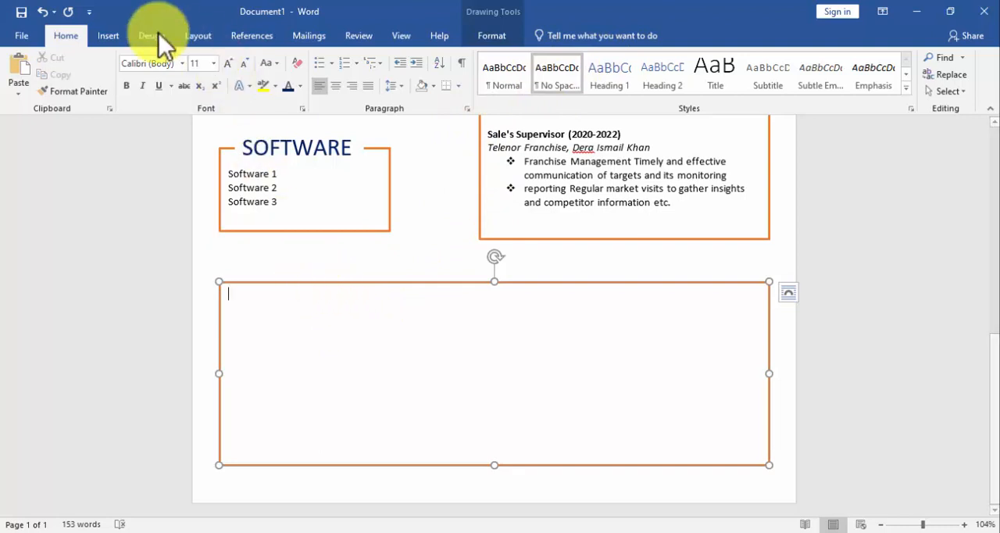
Draw a text box about 2.57" wide over the full-width box's upper edge, enter EDUCATION and reduce its height to about 0.47".
{"action": "left_click", "coordinate": [108, 35]}
{"action": "left_click", "coordinate": [144, 91]}
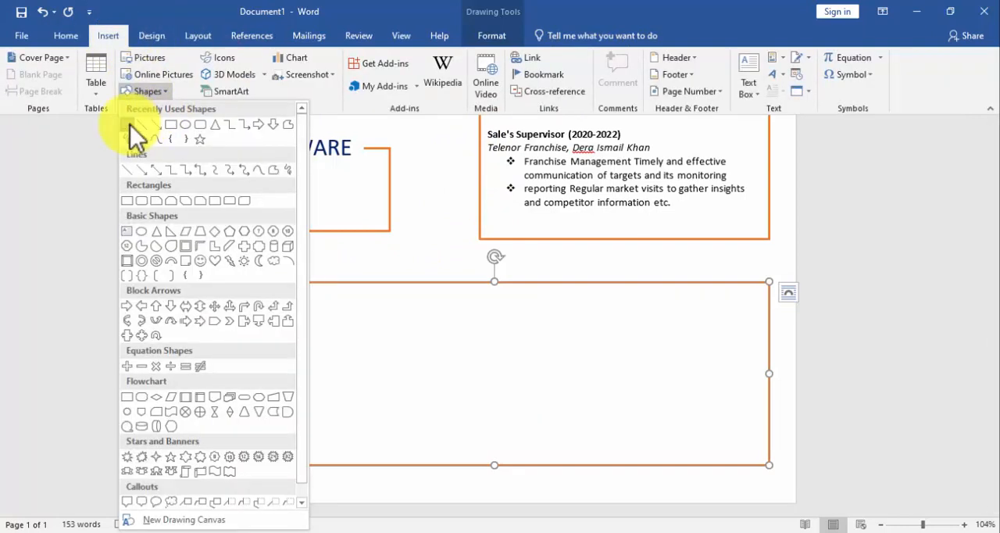
{"action": "left_click", "coordinate": [130, 127]}
{"action": "mouse_move", "coordinate": [234, 268]}
{"action": "left_mouse_down"}
{"action": "mouse_move", "coordinate": [320, 301]}
{"action": "mouse_move", "coordinate": [430, 308]}
{"action": "left_mouse_up"}
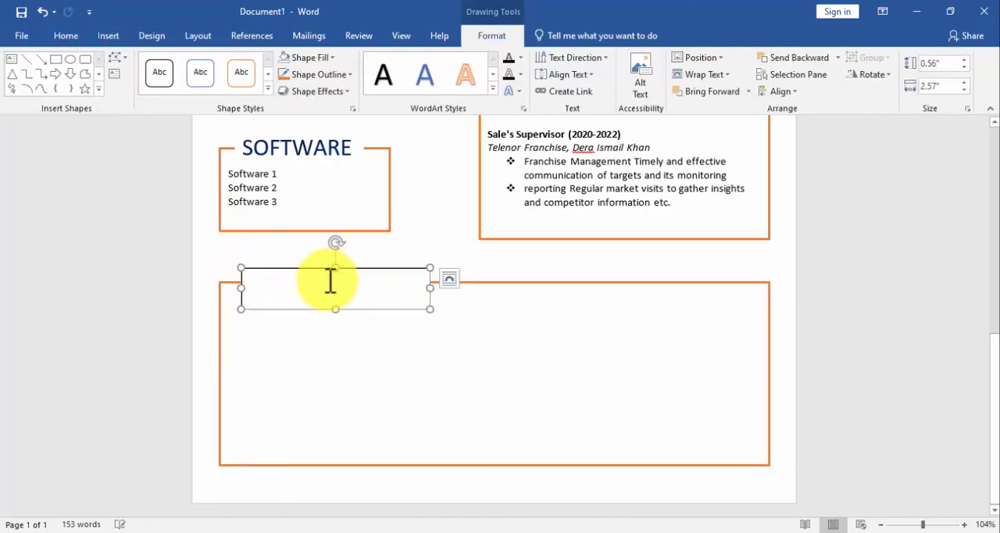
{"action": "type", "text": "EDUCATION"}
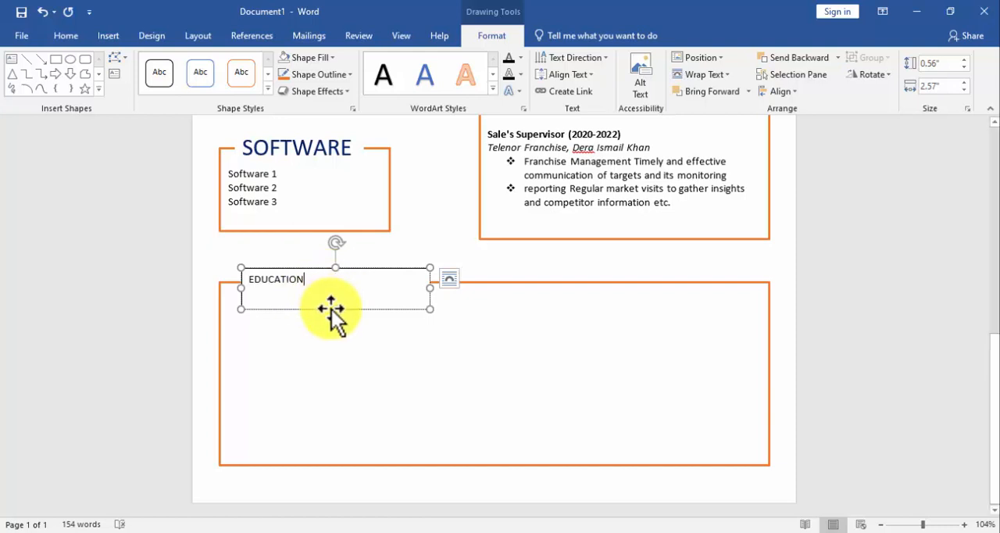
{"action": "left_click_drag", "start_coordinate": [335, 309], "coordinate": [335, 302]}
Format the EDUCATION heading as 24 pt dark blue, narrow its text box to about 2.19" and nudge it up.
{"action": "double_click", "coordinate": [321, 286]}
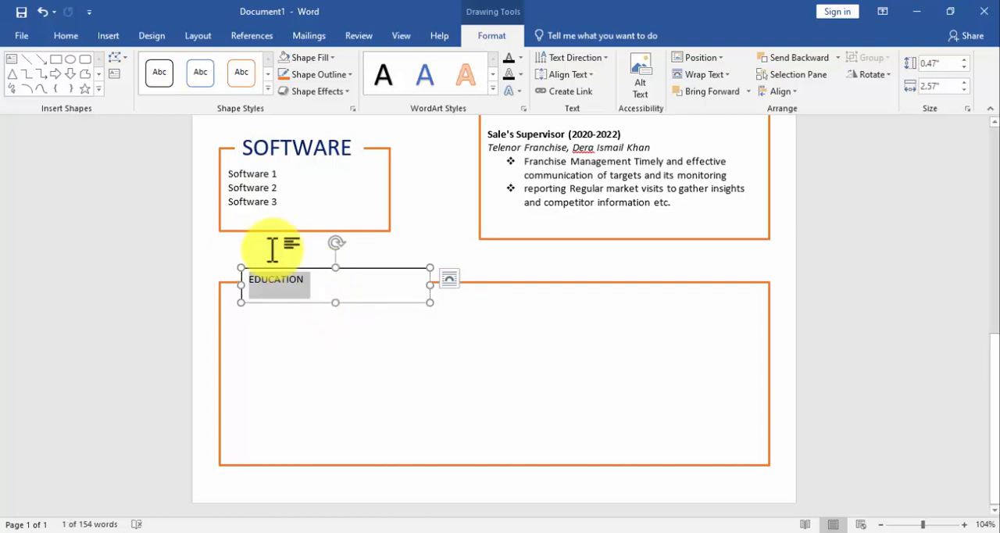
{"action": "left_click", "coordinate": [83, 35]}
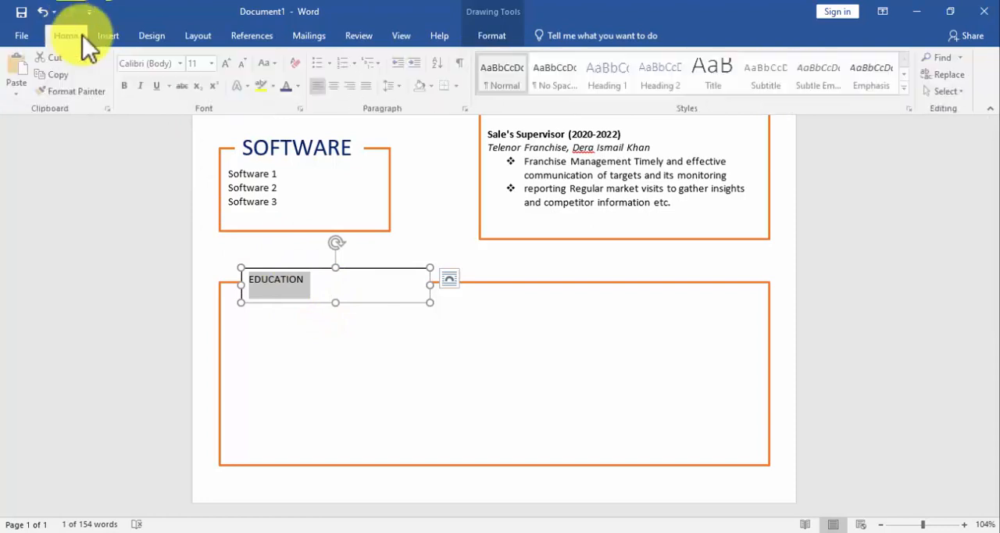
{"action": "left_click", "coordinate": [215, 65]}
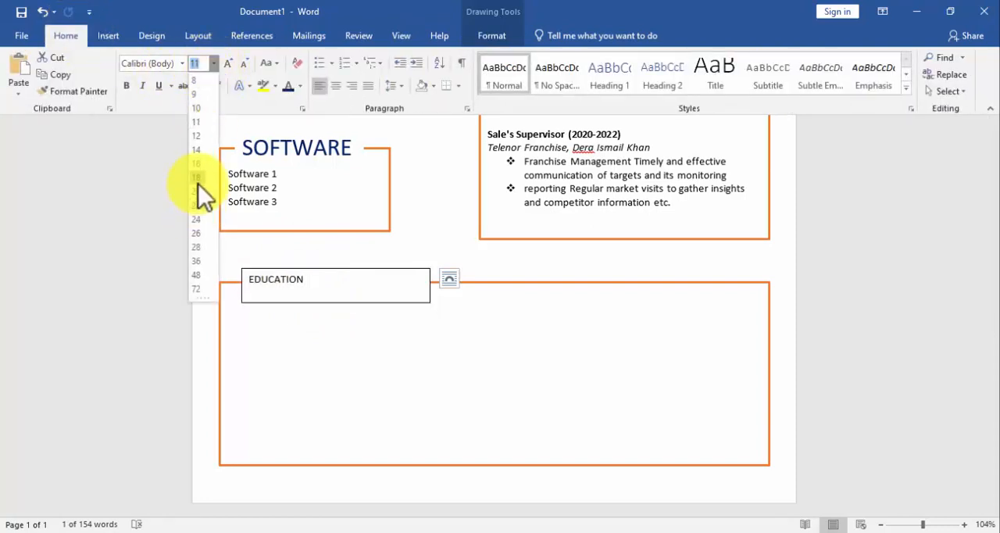
{"action": "left_click", "coordinate": [199, 222]}
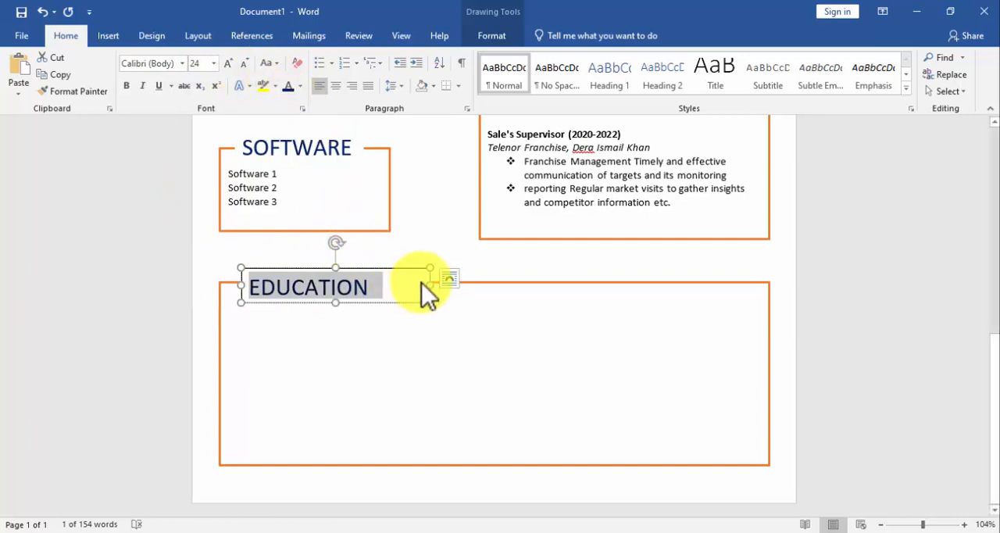
{"action": "left_click_drag", "start_coordinate": [428, 285], "coordinate": [402, 282]}
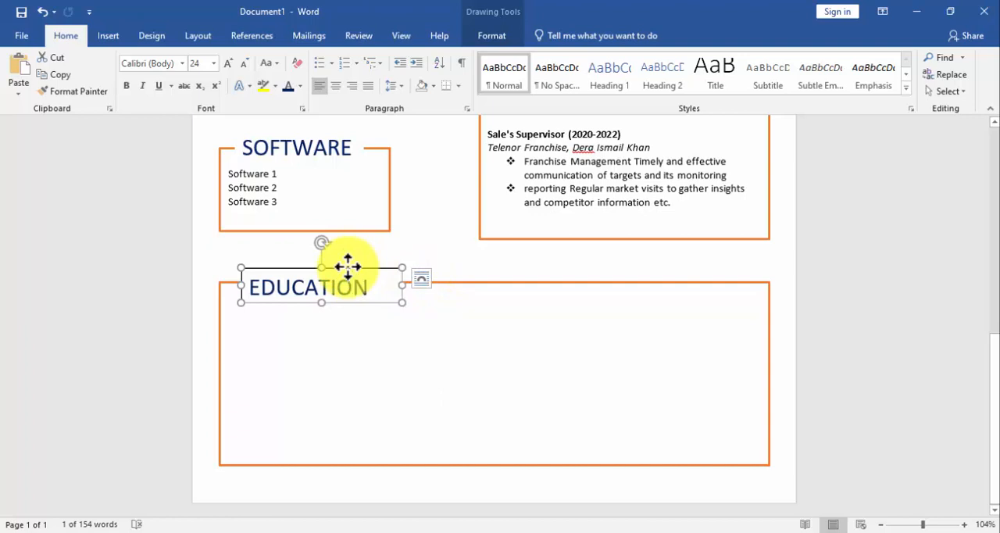
{"action": "left_click_drag", "start_coordinate": [348, 266], "coordinate": [347, 263]}
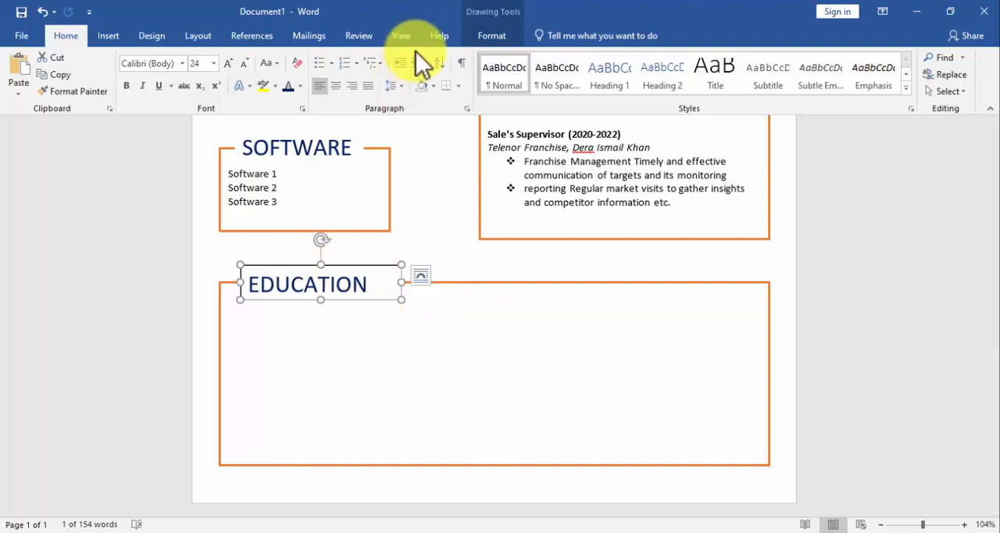
Remove the EDUCATION heading box's outline and fill it white to mask the orange line behind it.
{"action": "left_click", "coordinate": [500, 36]}
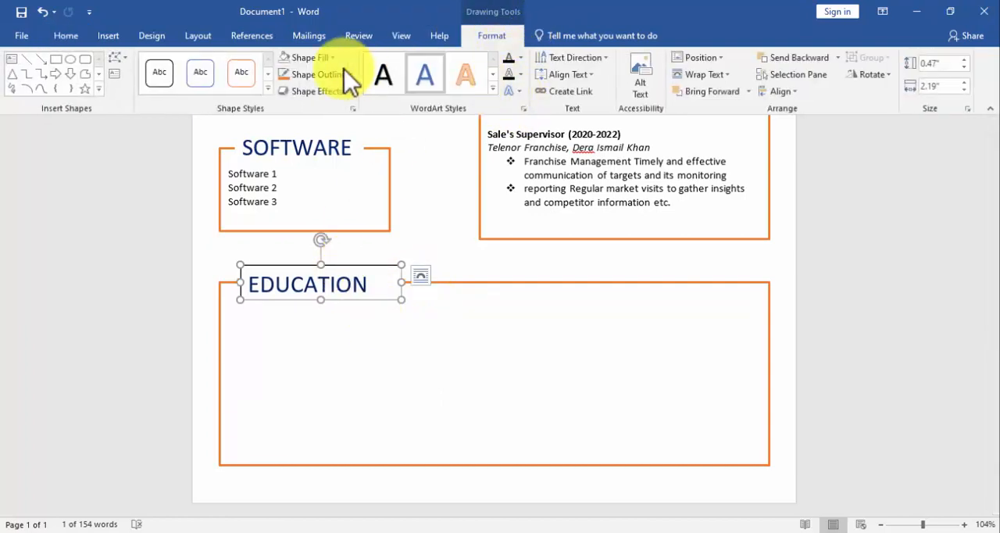
{"action": "left_click", "coordinate": [316, 61]}
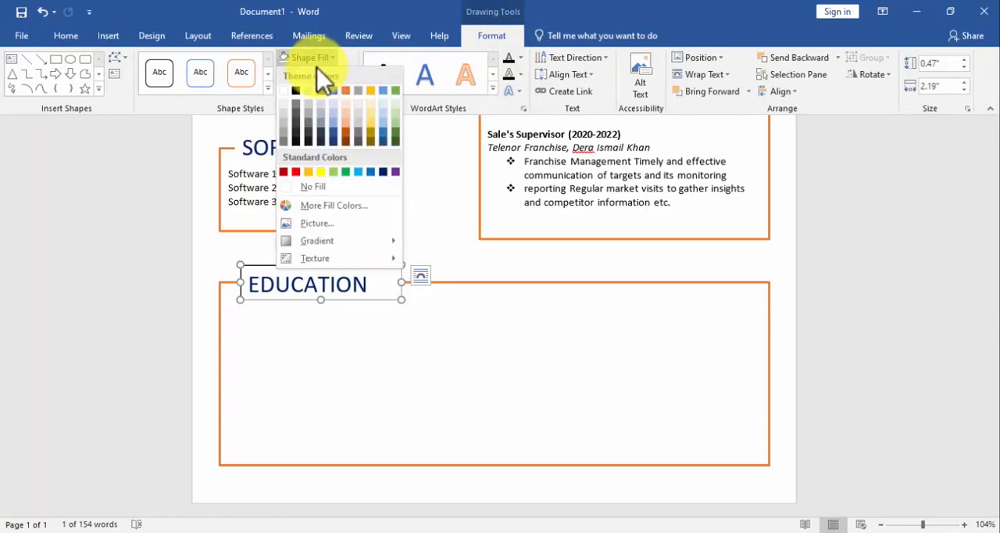
{"action": "left_click", "coordinate": [305, 188]}
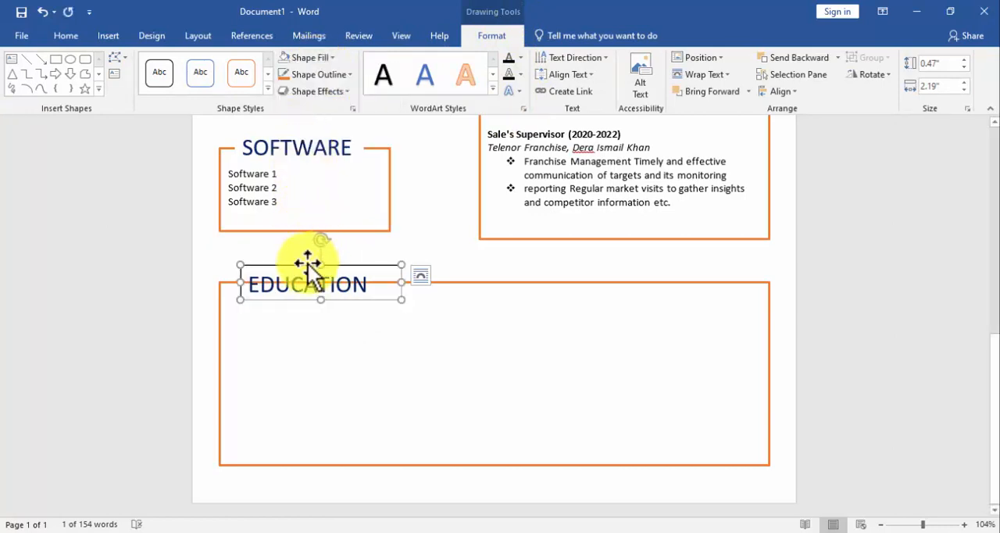
{"action": "left_click", "coordinate": [318, 75]}
{"action": "left_click", "coordinate": [318, 204]}
{"action": "left_click", "coordinate": [322, 266]}
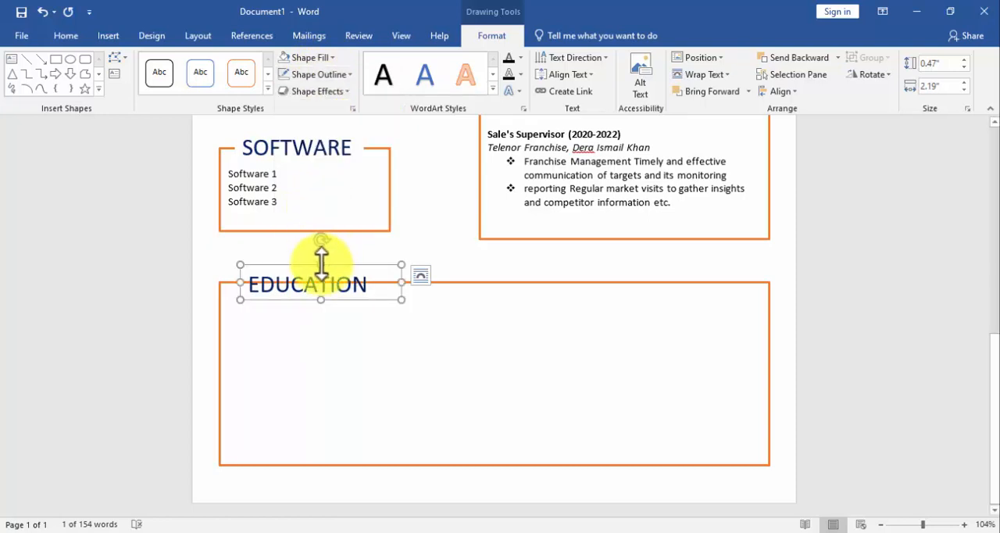
{"action": "left_click", "coordinate": [316, 59]}
{"action": "left_click", "coordinate": [286, 89]}
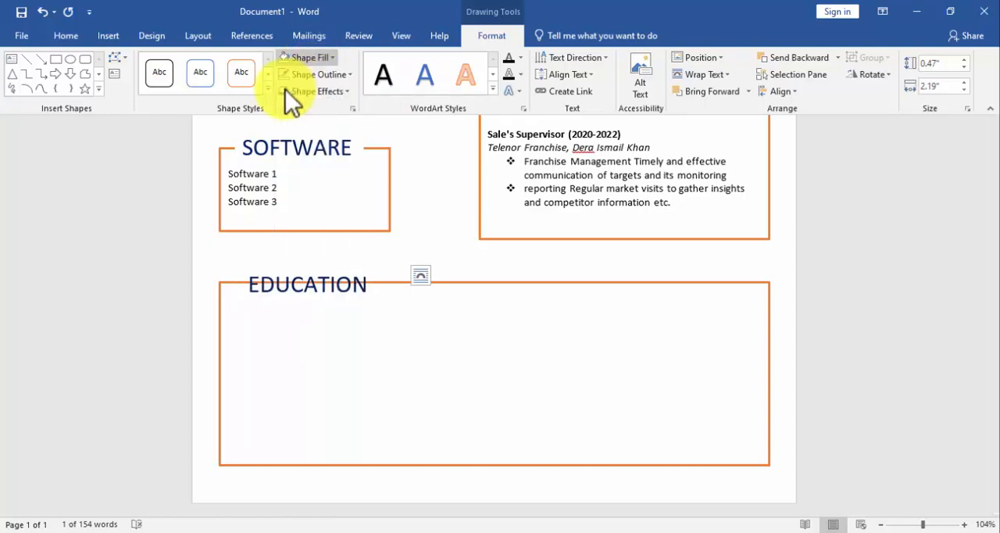
Draw a text box about 2.85" wide under the EDUCATION heading, move it up and extend its height to about 1.83".
{"action": "left_click", "coordinate": [250, 300]}
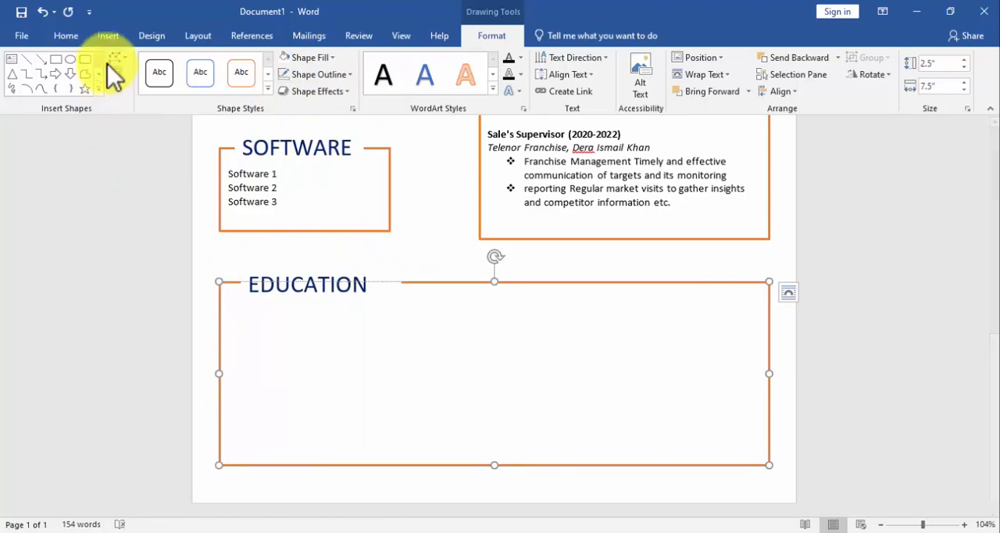
{"action": "left_click", "coordinate": [109, 36]}
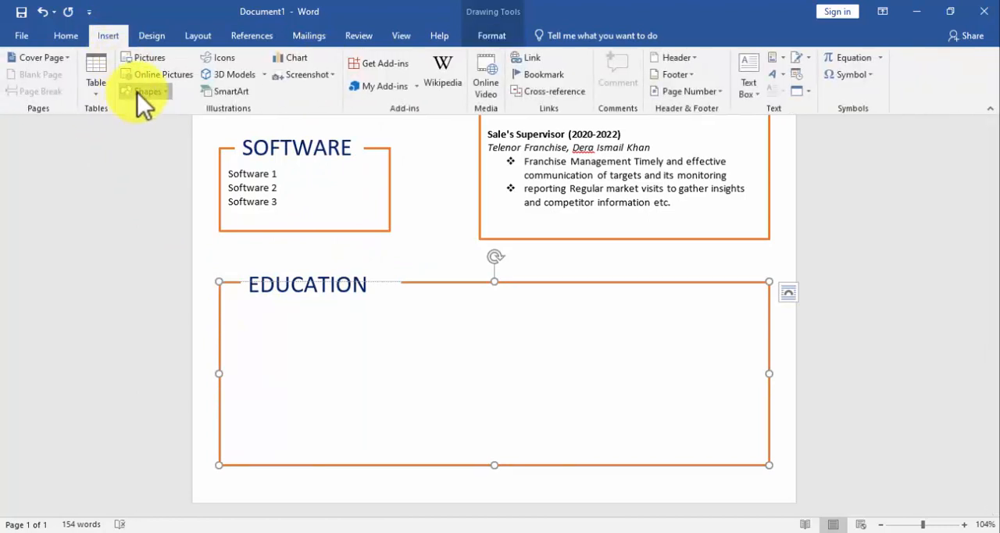
{"action": "left_click", "coordinate": [139, 92]}
{"action": "left_click", "coordinate": [128, 125]}
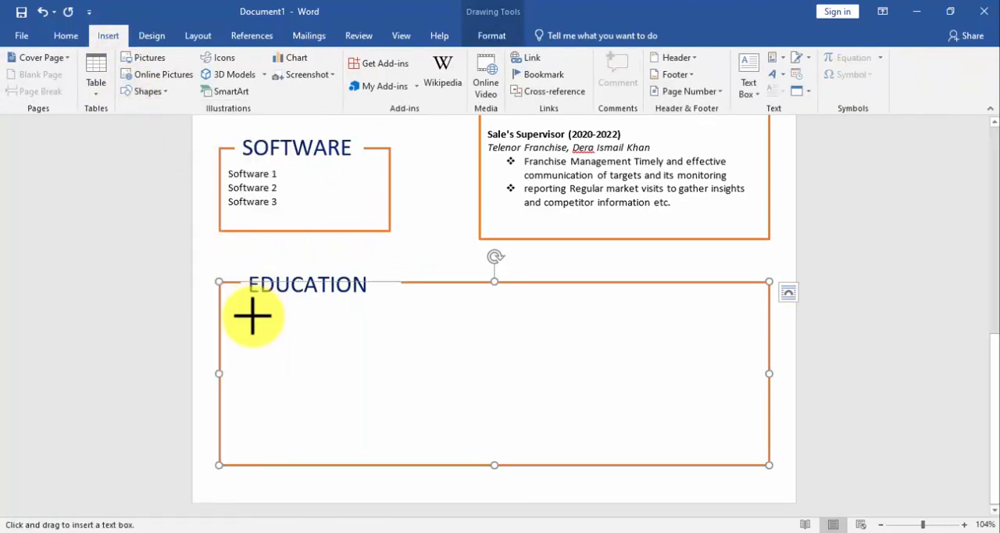
{"action": "left_click_drag", "start_coordinate": [235, 317], "coordinate": [444, 441]}
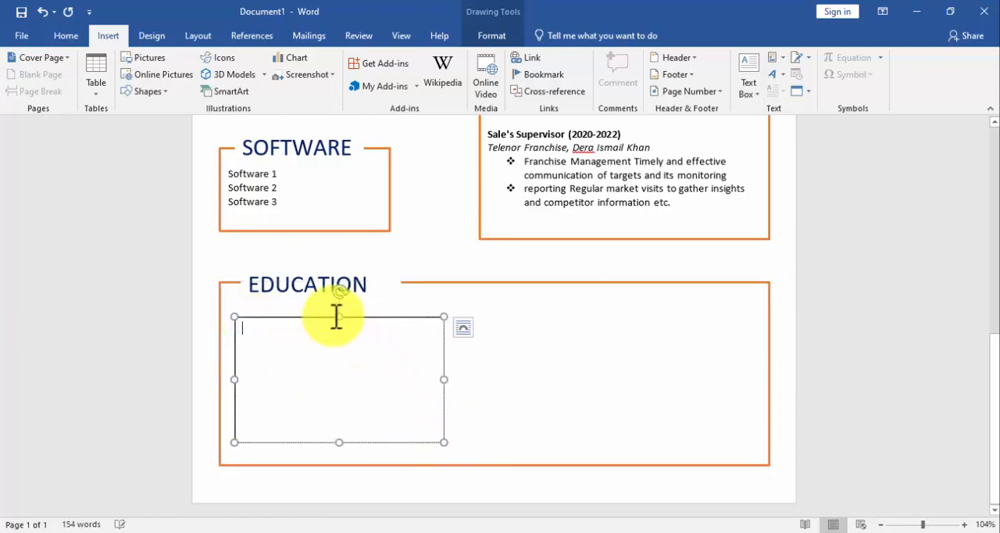
{"action": "left_click_drag", "start_coordinate": [326, 317], "coordinate": [322, 307]}
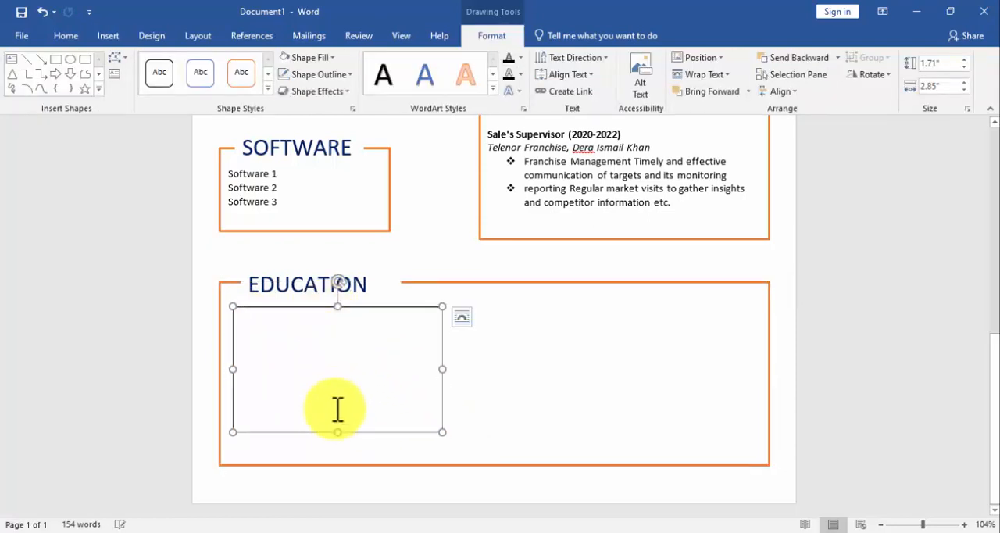
{"action": "left_click_drag", "start_coordinate": [338, 432], "coordinate": [338, 441]}
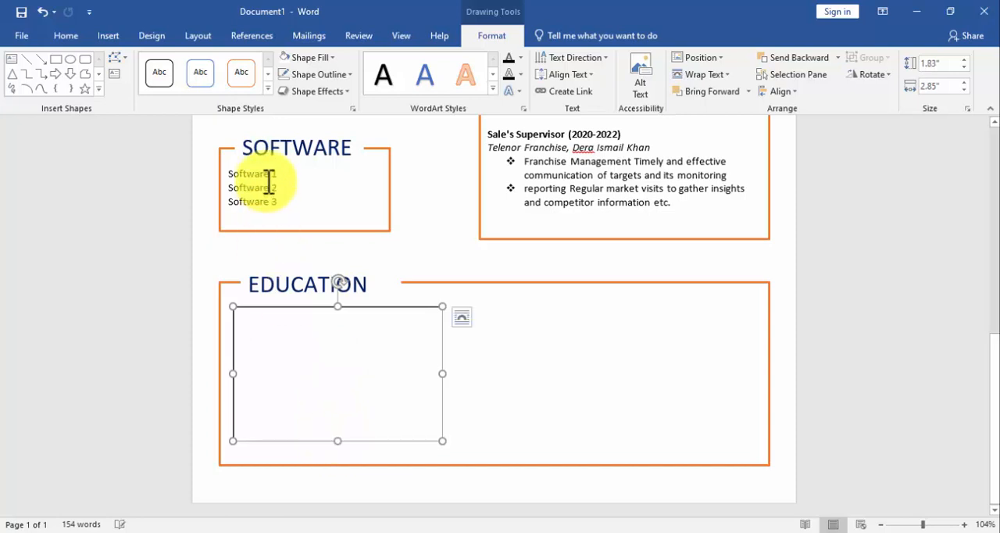
Remove the new text box's outline and fill and paste in two entries reading "Degree Name (2016-2018)", "University / College name here" and "CGPA / Percentage".
{"action": "left_click", "coordinate": [283, 75]}
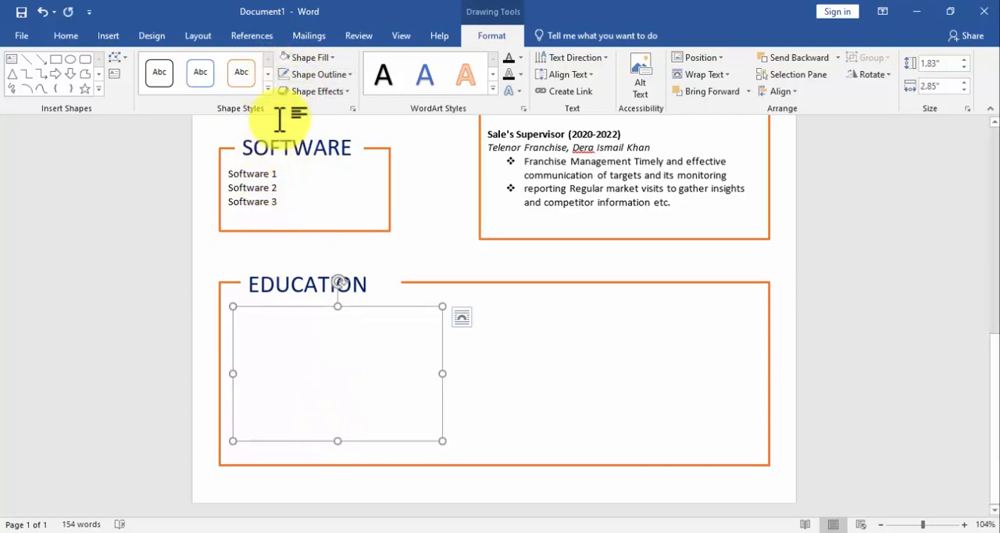
{"action": "left_click", "coordinate": [295, 62]}
{"action": "left_click", "coordinate": [303, 186]}
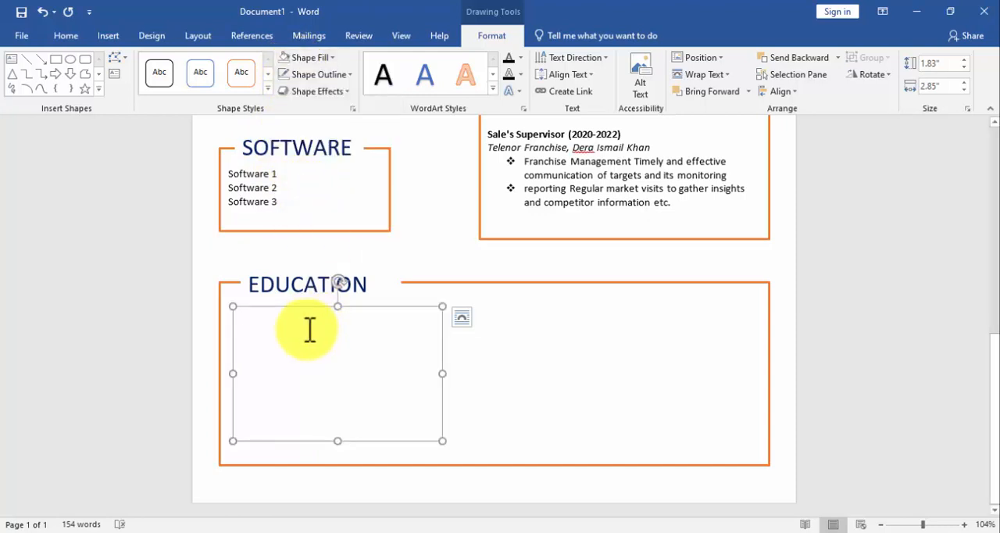
{"action": "type", "text": "Degree Name (2016-2018) University / College name here CGPA / Percentage"}
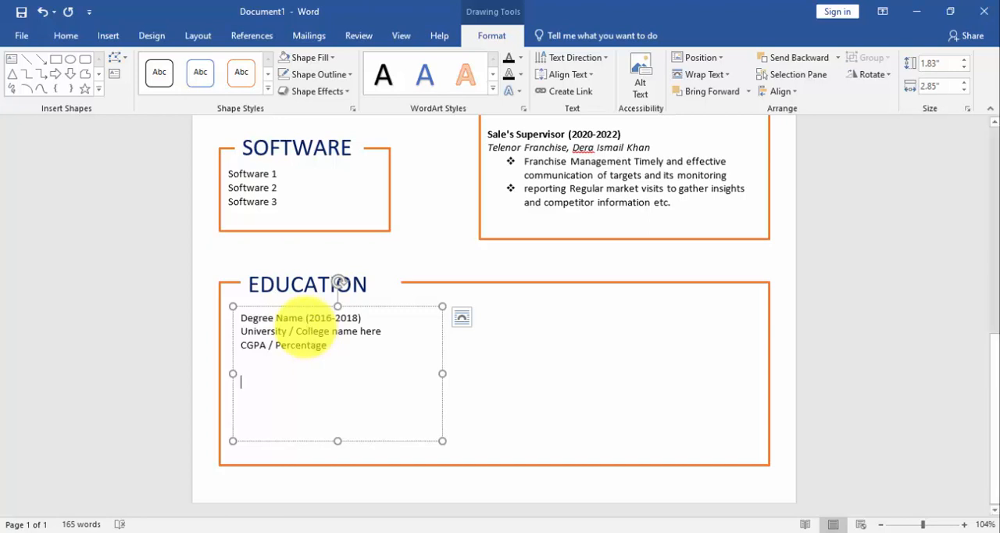
{"action": "type", "text": "Degree Name (2016-2018) University / College name here CGPA / Percentage"}
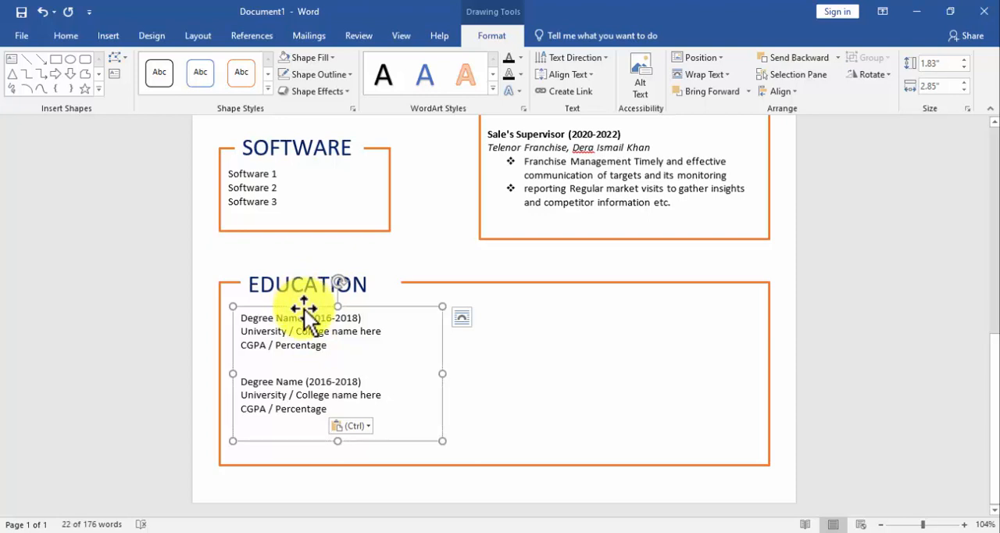
Duplicate the degree text box into the right half of the EDUCATION section and align the tops of both boxes.
{"action": "left_click_drag", "start_coordinate": [304, 311], "coordinate": [605, 305]}
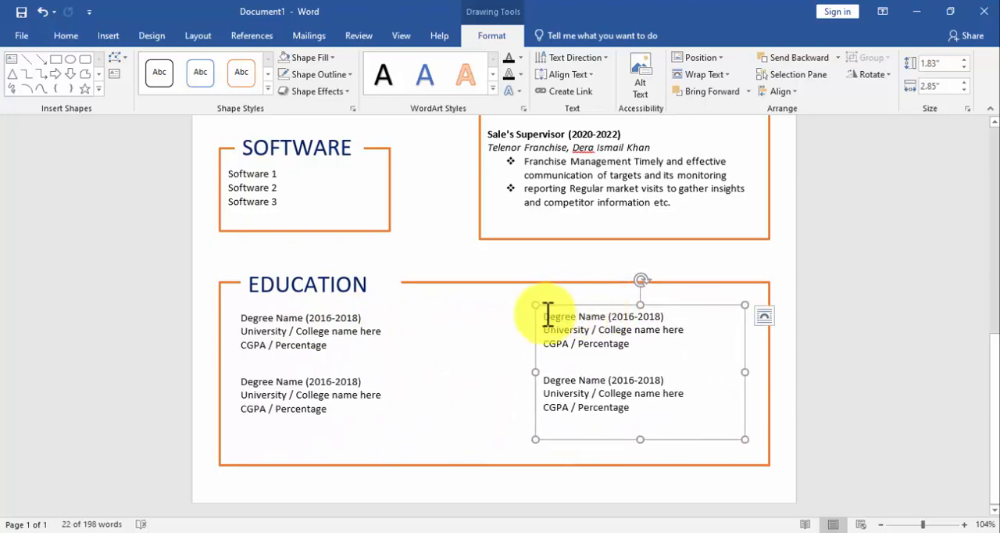
{"action": "left_click", "coordinate": [345, 353], "text": "shift"}
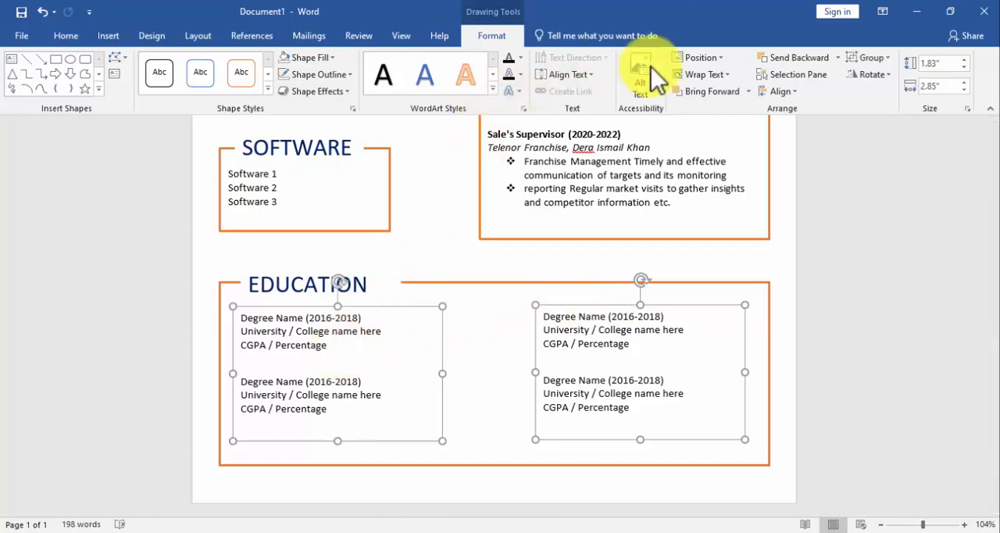
{"action": "left_click", "coordinate": [785, 93]}
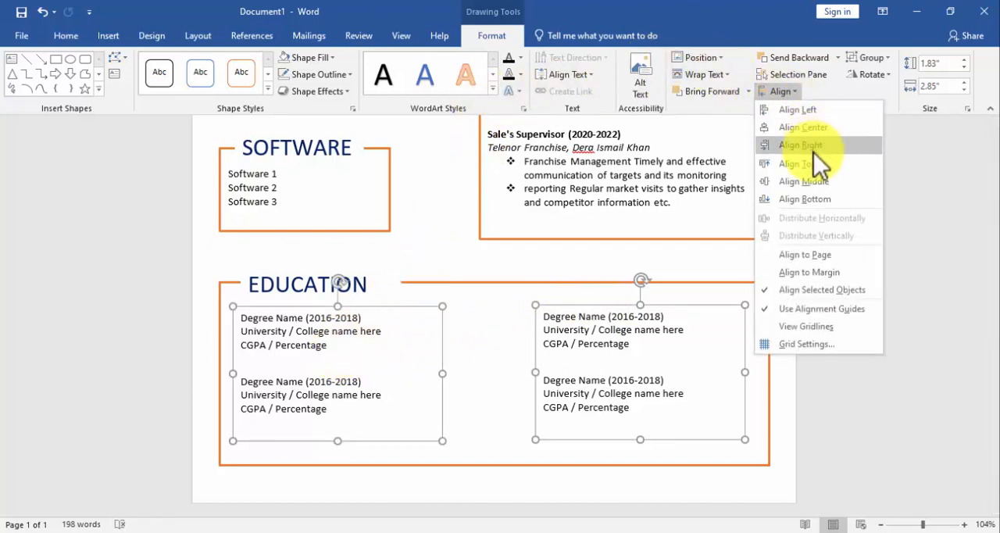
{"action": "left_click", "coordinate": [814, 168]}
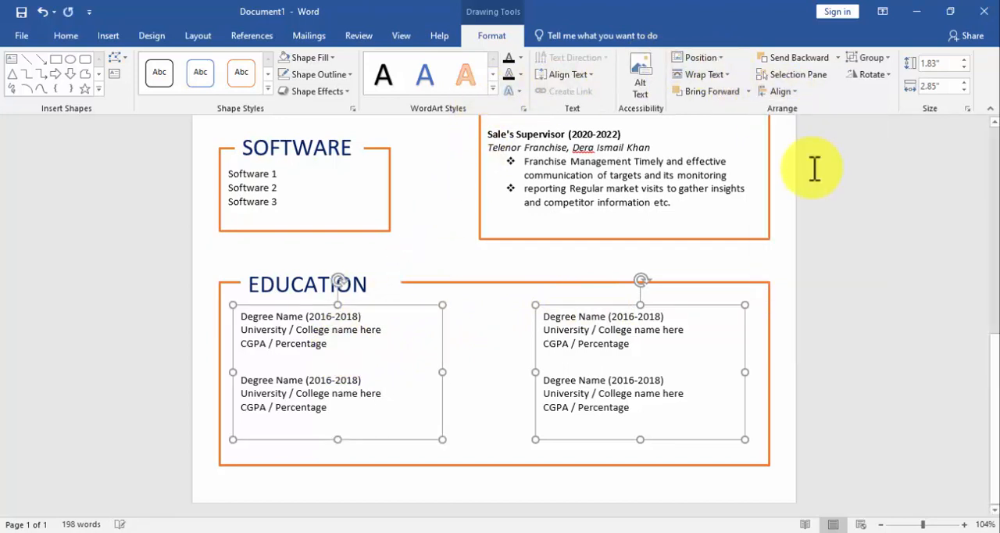
{"action": "left_click", "coordinate": [511, 325]}
Draw a text box about 3.86" wide and 0.74" high above the contact-details banner and enter the person's full name in capitals.
{"action": "key", "text": "ctrl+Home"}
{"action": "left_click", "coordinate": [107, 35]}
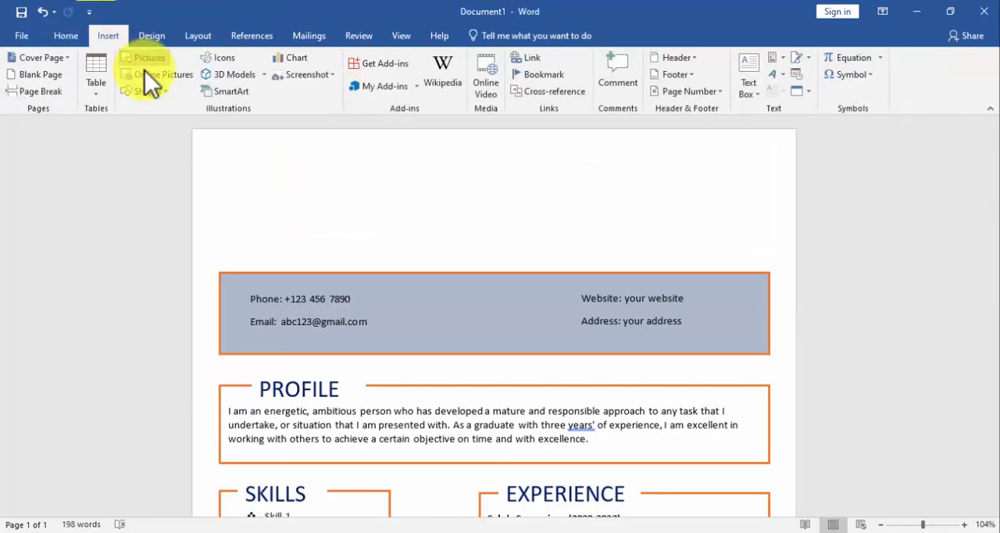
{"action": "left_click", "coordinate": [147, 87]}
{"action": "key", "text": "Escape"}
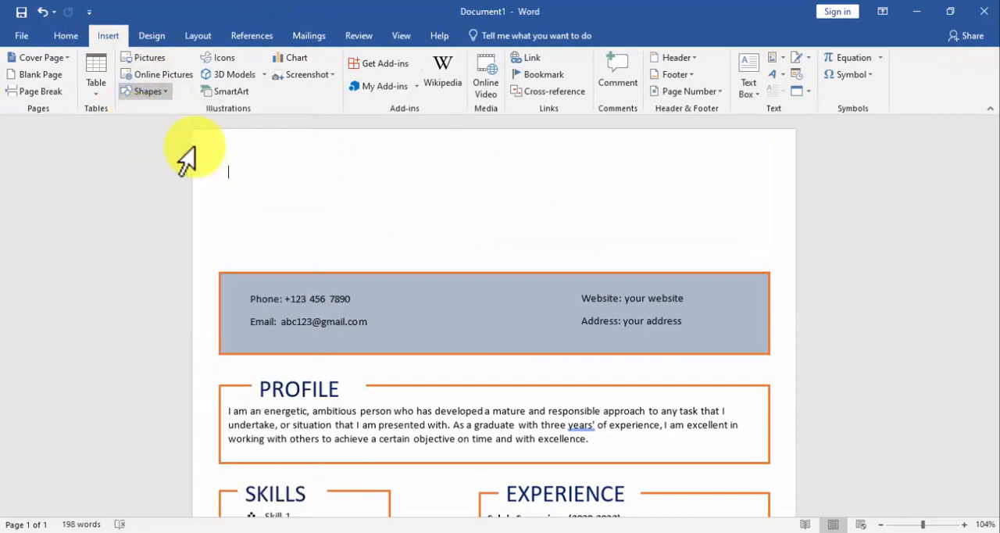
{"action": "left_click_drag", "start_coordinate": [305, 164], "coordinate": [588, 216]}
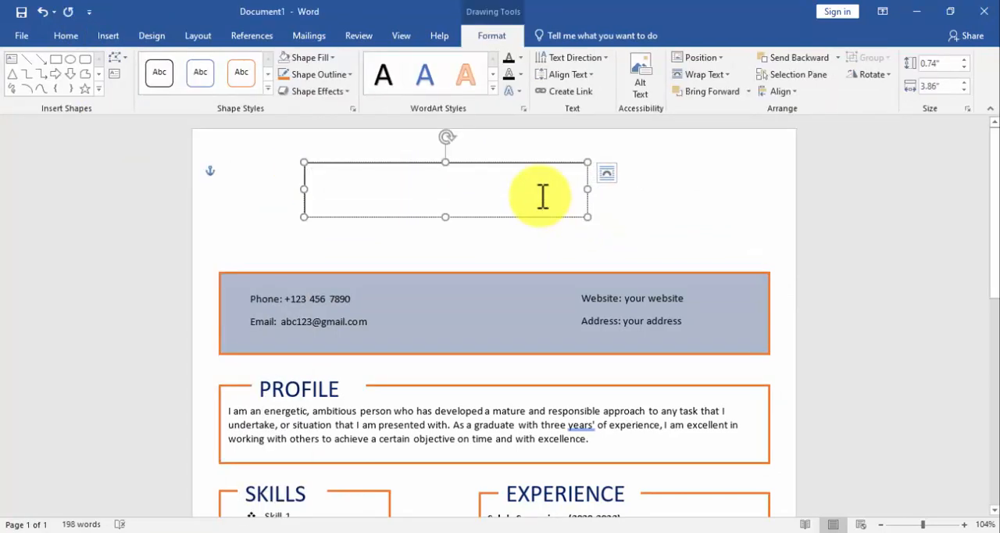
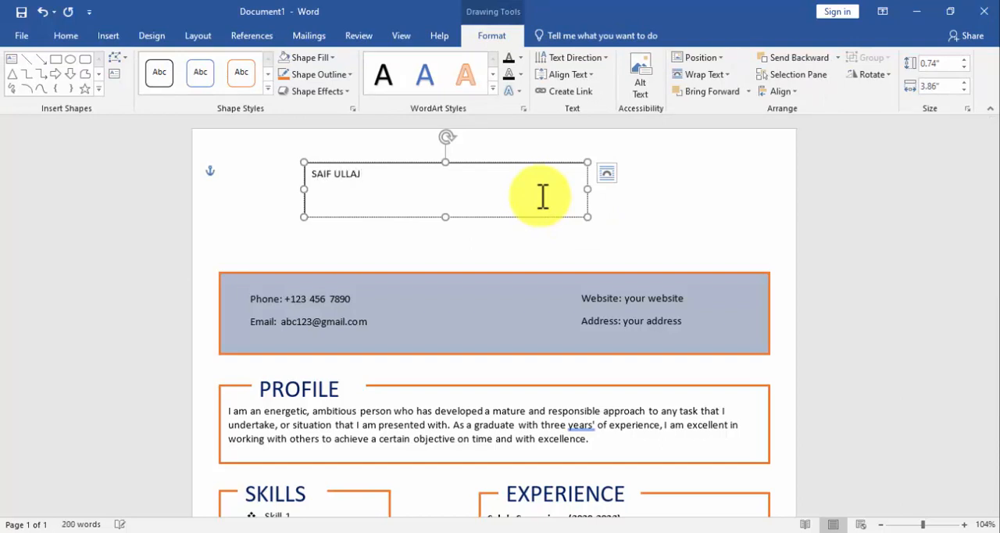
Set the full name at the head of the CV to 36 pt and color it dark blue.
{"action": "key", "text": "ctrl+a"}
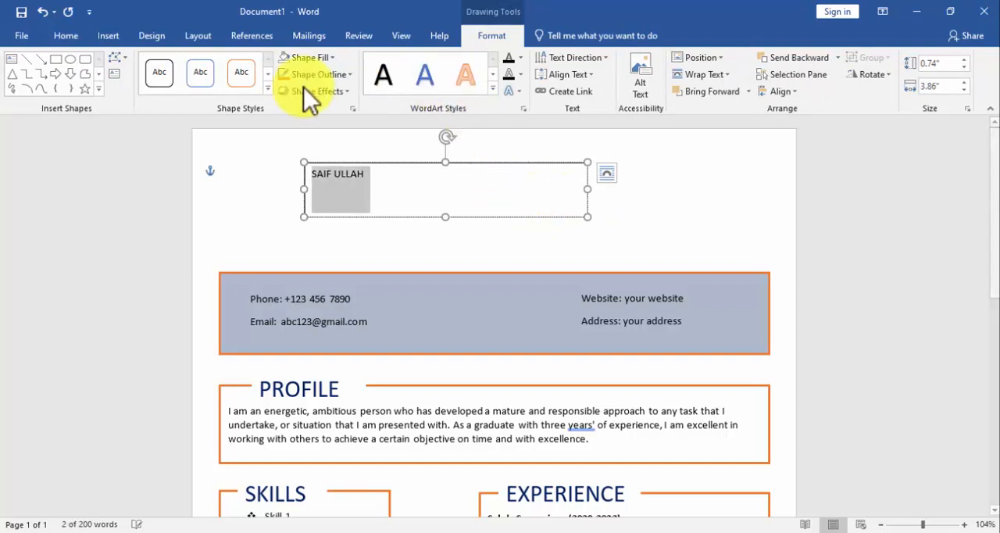
{"action": "left_click", "coordinate": [68, 36]}
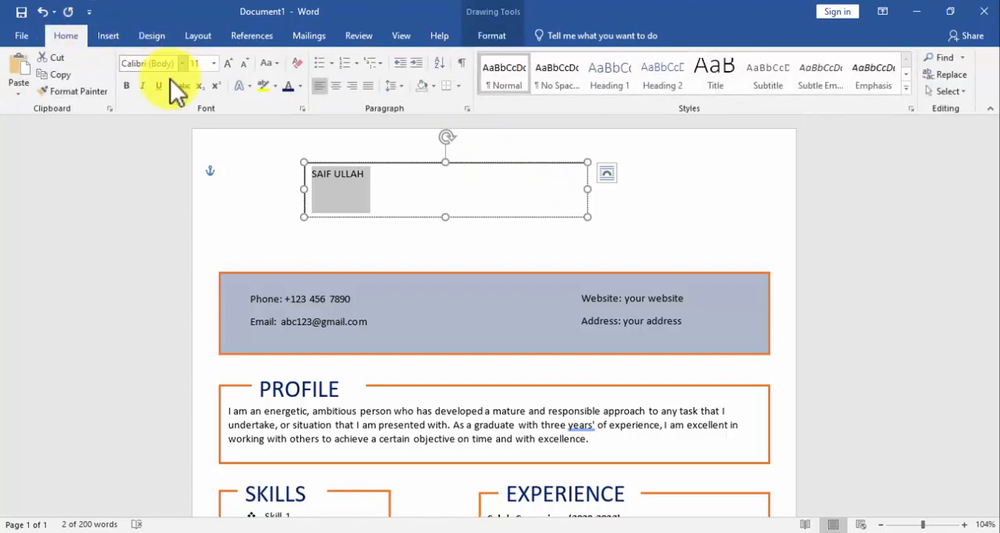
{"action": "left_click", "coordinate": [214, 66]}
{"action": "left_click", "coordinate": [205, 262]}
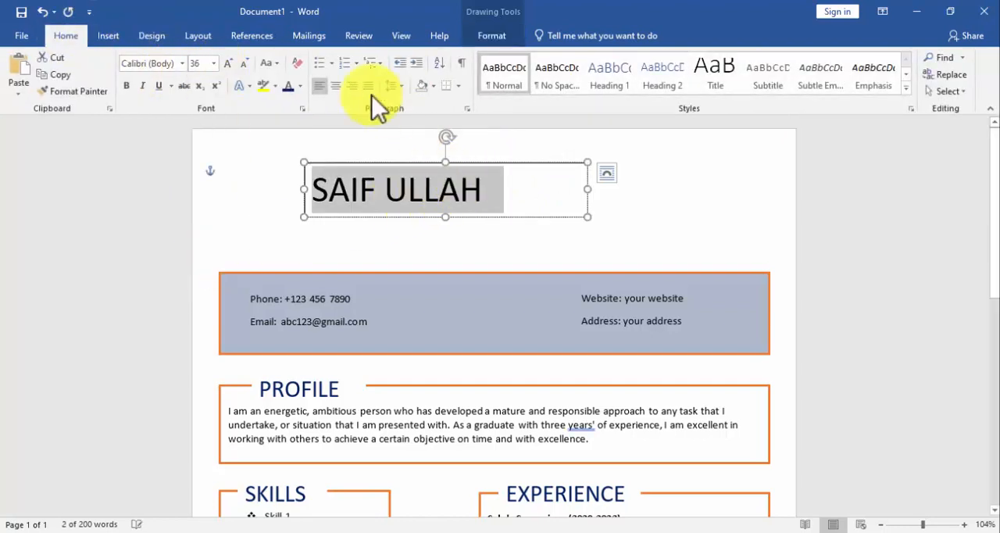
{"action": "left_click", "coordinate": [285, 88]}
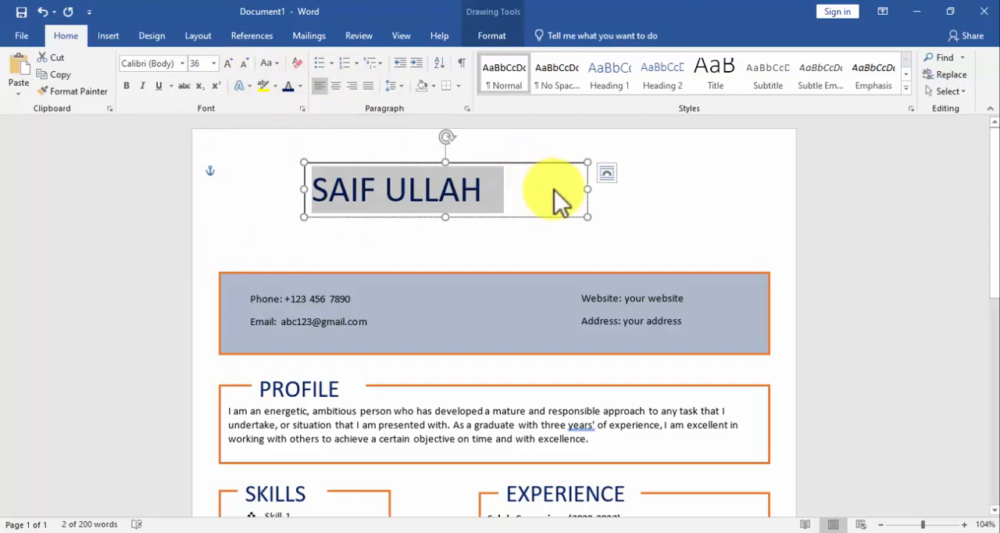
Remove the name box's outline and fill and shrink the box to about 2.88" wide and 0.68" high.
{"action": "left_click_drag", "start_coordinate": [587, 186], "coordinate": [541, 188]}
{"action": "left_click", "coordinate": [493, 37]}
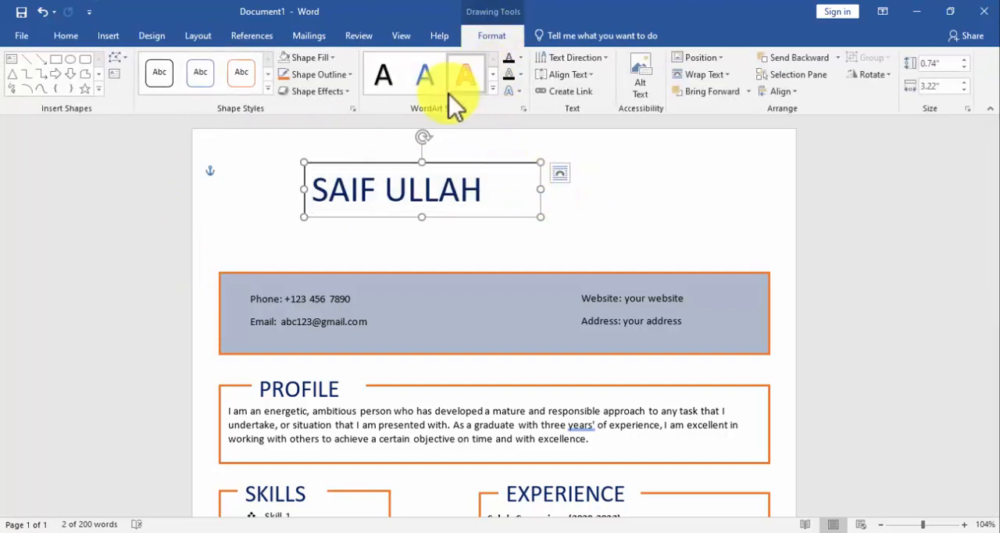
{"action": "left_click", "coordinate": [326, 75]}
{"action": "left_click", "coordinate": [305, 201]}
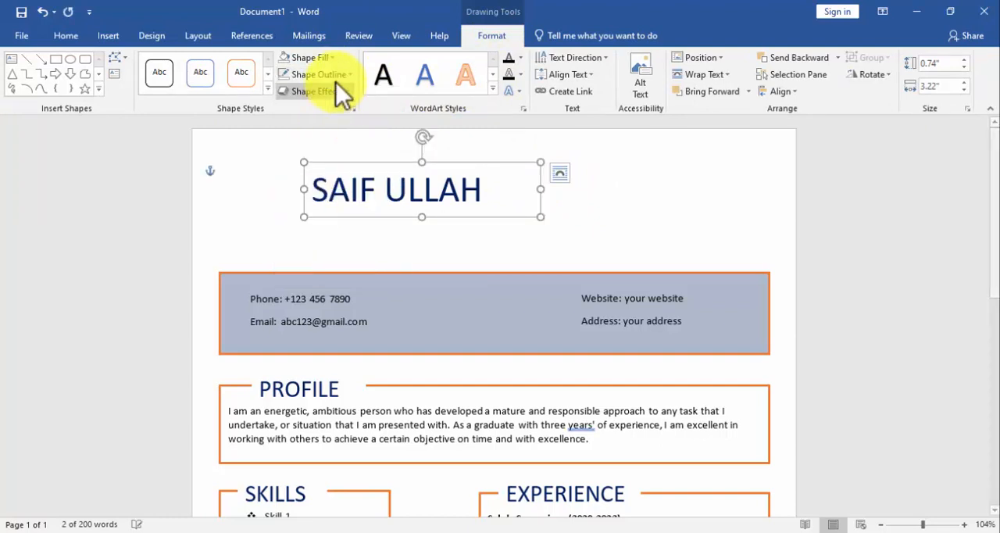
{"action": "left_click", "coordinate": [307, 56]}
{"action": "left_click", "coordinate": [315, 197]}
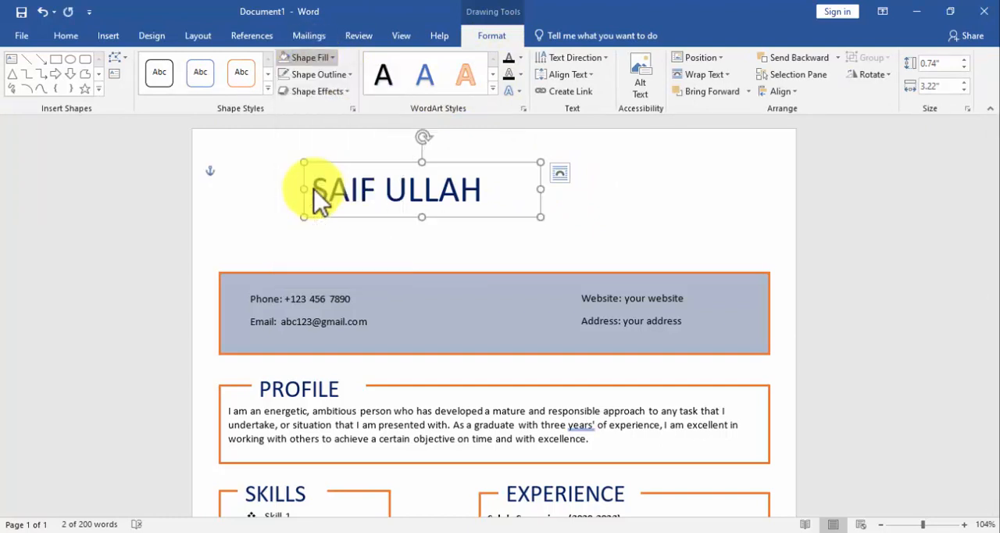
{"action": "left_click_drag", "start_coordinate": [421, 215], "coordinate": [420, 211]}
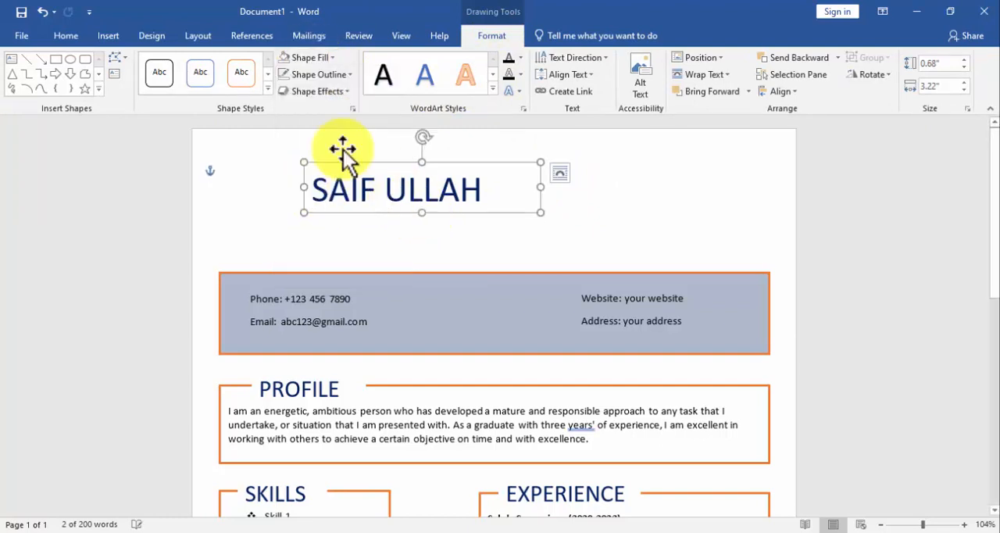
{"action": "left_click_drag", "start_coordinate": [540, 184], "coordinate": [515, 182]}
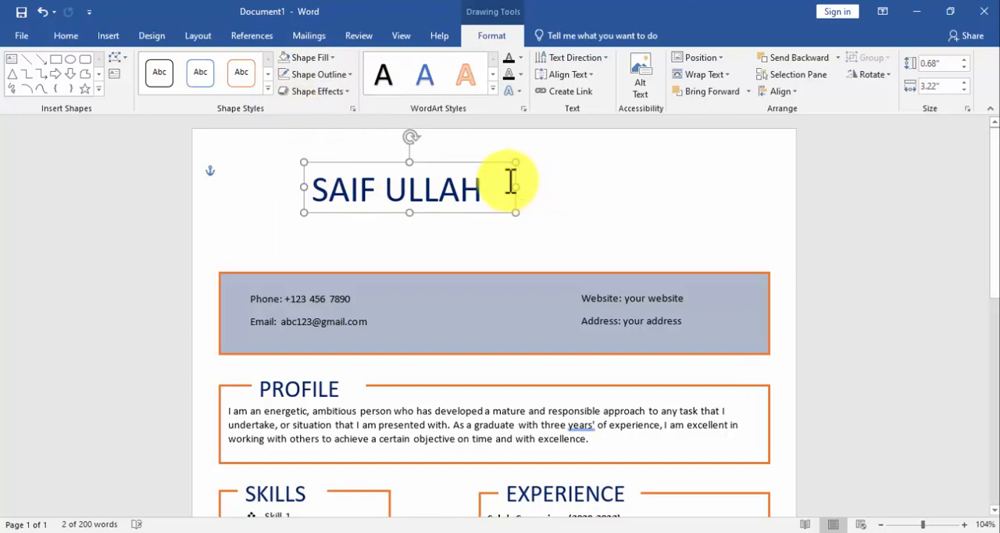
Draw a text box about 2.72" wide and 0.44" high under the name and move it slightly closer to the name.
{"action": "left_click", "coordinate": [117, 39]}
{"action": "left_click", "coordinate": [147, 89]}
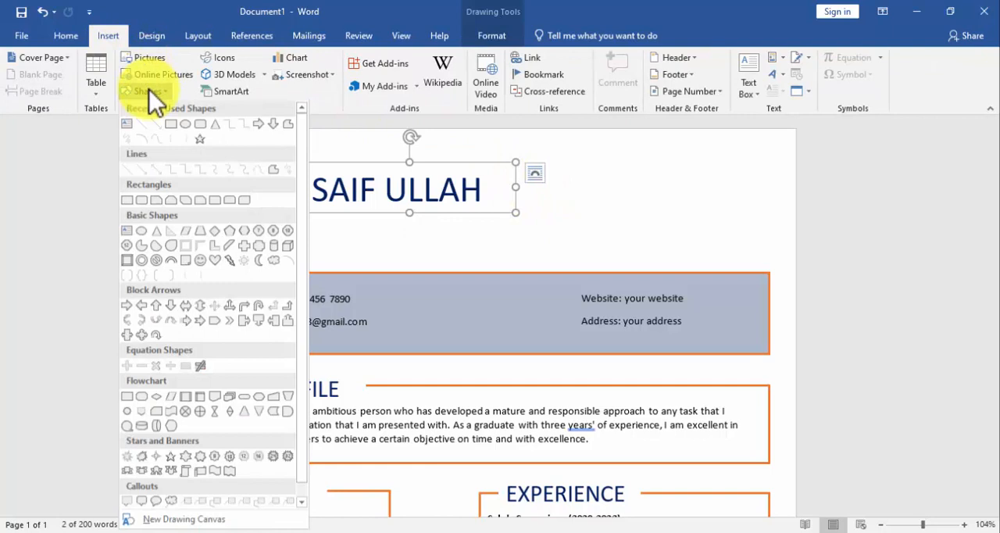
{"action": "left_click", "coordinate": [125, 125]}
{"action": "left_click_drag", "start_coordinate": [321, 219], "coordinate": [515, 252]}
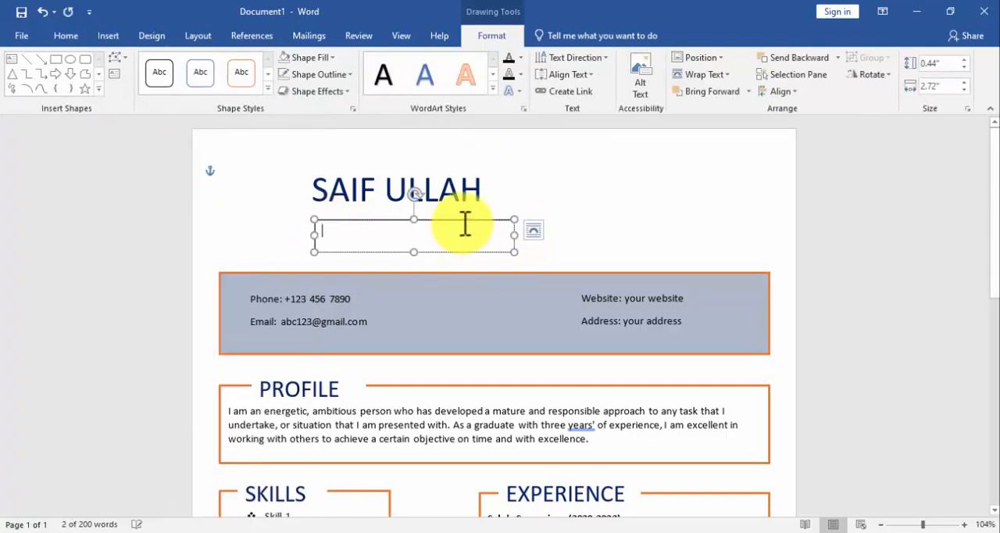
{"action": "left_click_drag", "start_coordinate": [460, 221], "coordinate": [455, 217]}
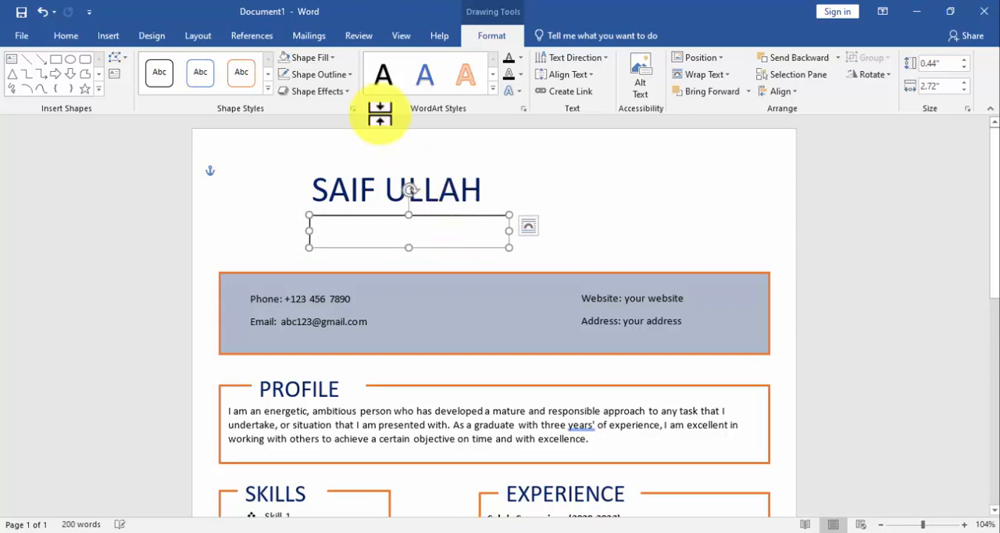
Remove the outline of the text box under the name and enter the job title beginning with "GRAPHIC".
{"action": "left_click", "coordinate": [290, 78]}
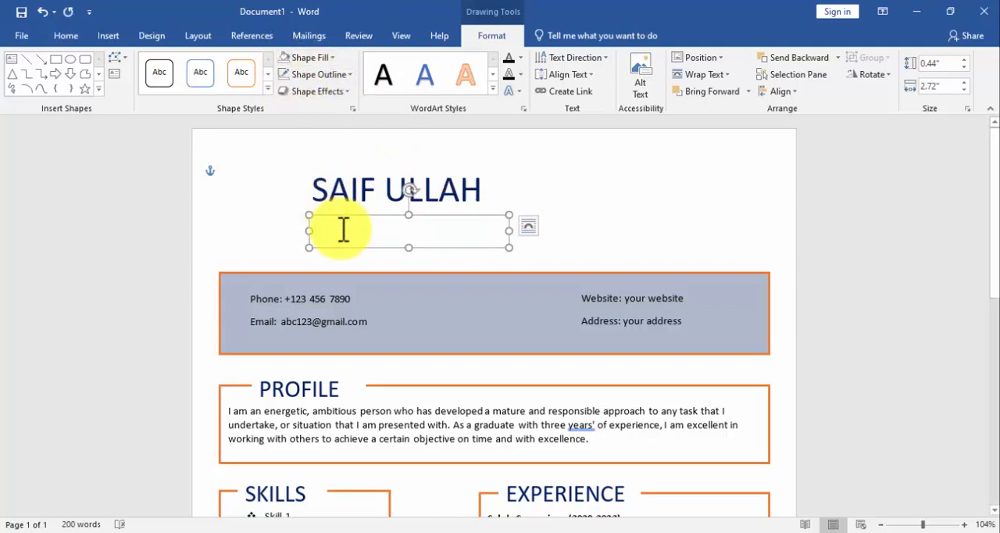
{"action": "type", "text": "GRAPHICS DESIGNER"}
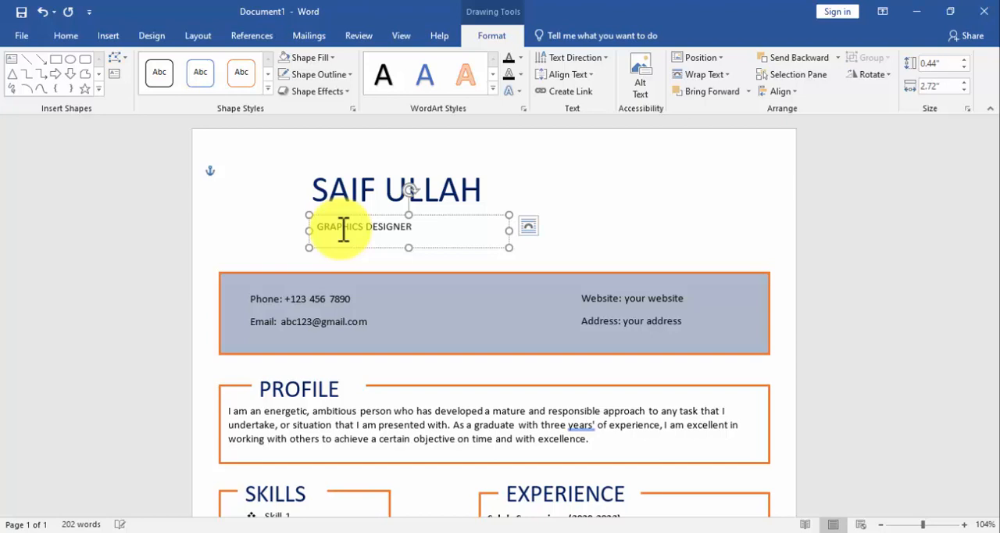
Set the job title under the name to 18 pt and color it orange.
{"action": "key", "text": "ctrl+a"}
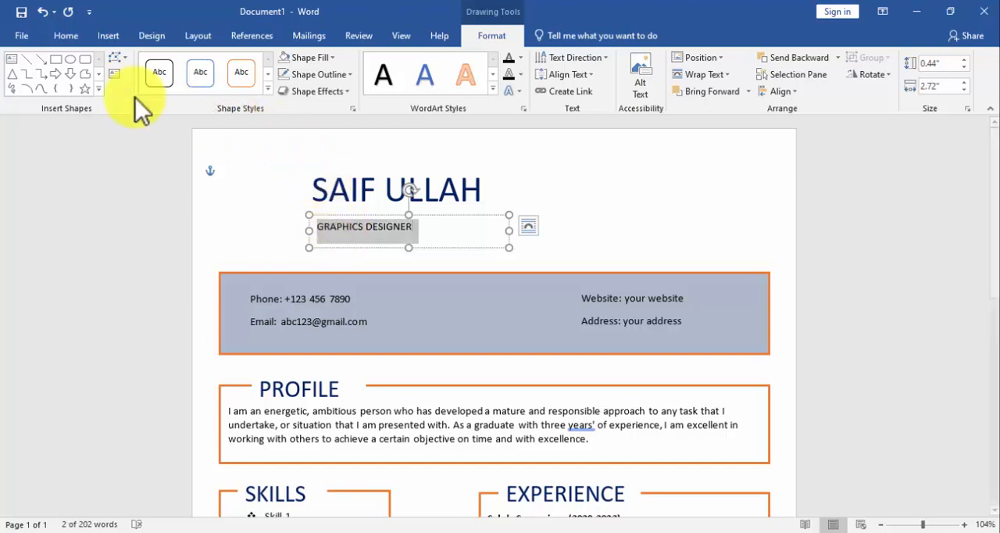
{"action": "left_click", "coordinate": [62, 35]}
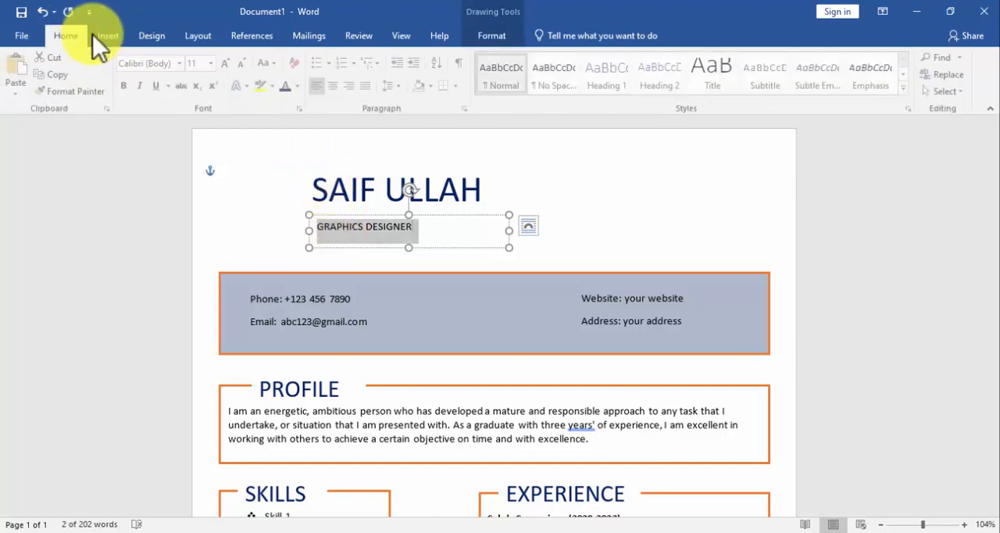
{"action": "left_click", "coordinate": [213, 65]}
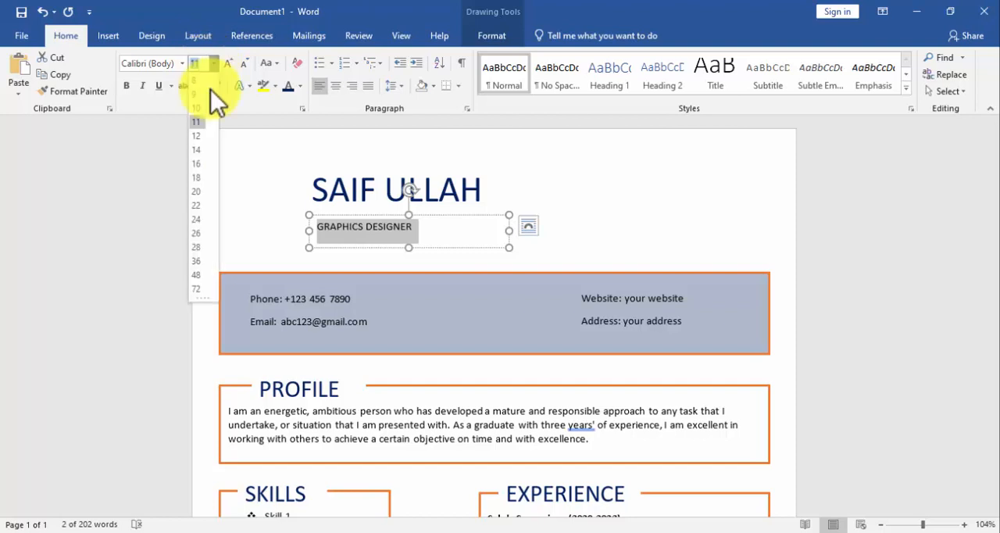
{"action": "left_click", "coordinate": [198, 178]}
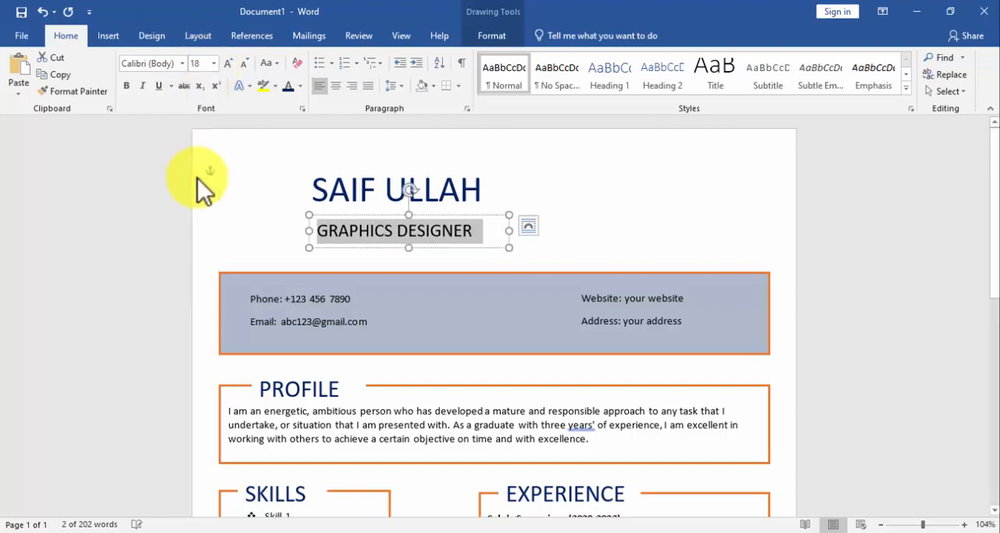
{"action": "left_click", "coordinate": [300, 86]}
{"action": "left_click", "coordinate": [350, 136]}
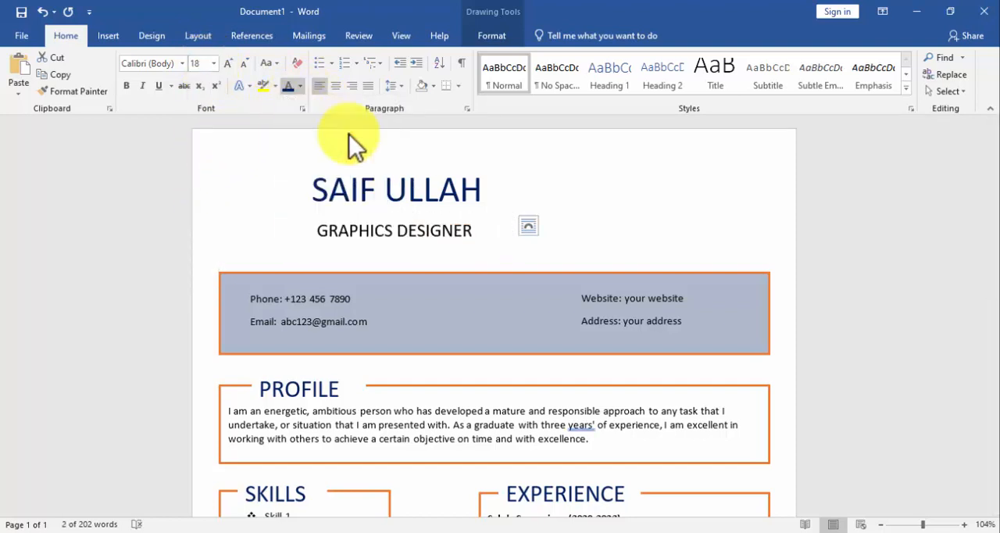
Move the job-title box slightly closer to the name and left-align it with the name box.
{"action": "left_click_drag", "start_coordinate": [374, 217], "coordinate": [375, 209]}
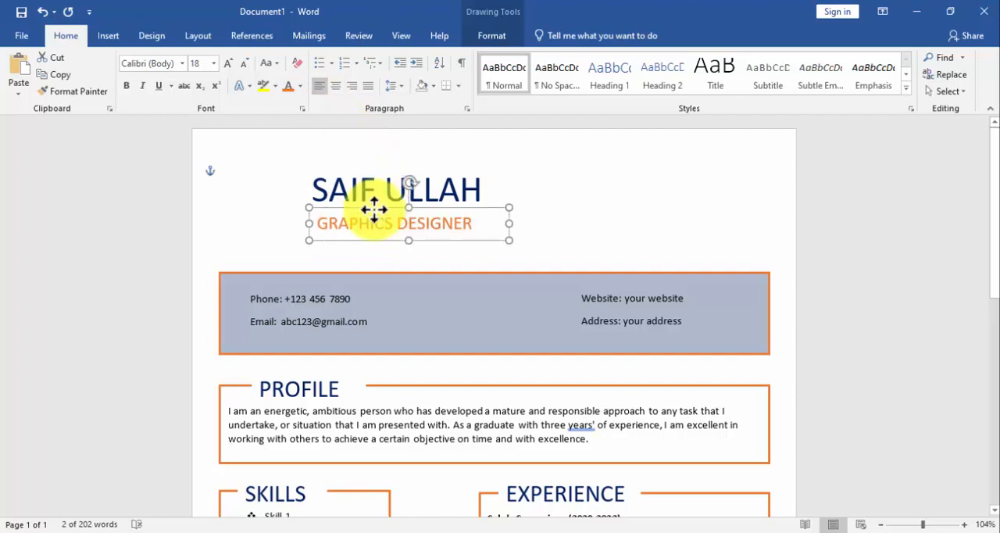
{"action": "left_click", "coordinate": [372, 192], "text": "shift"}
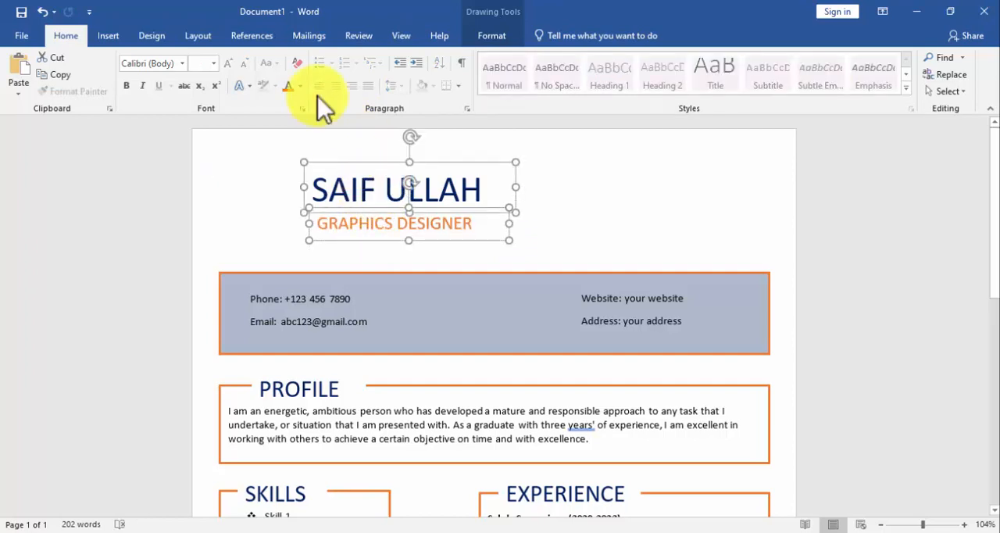
{"action": "left_click", "coordinate": [476, 42]}
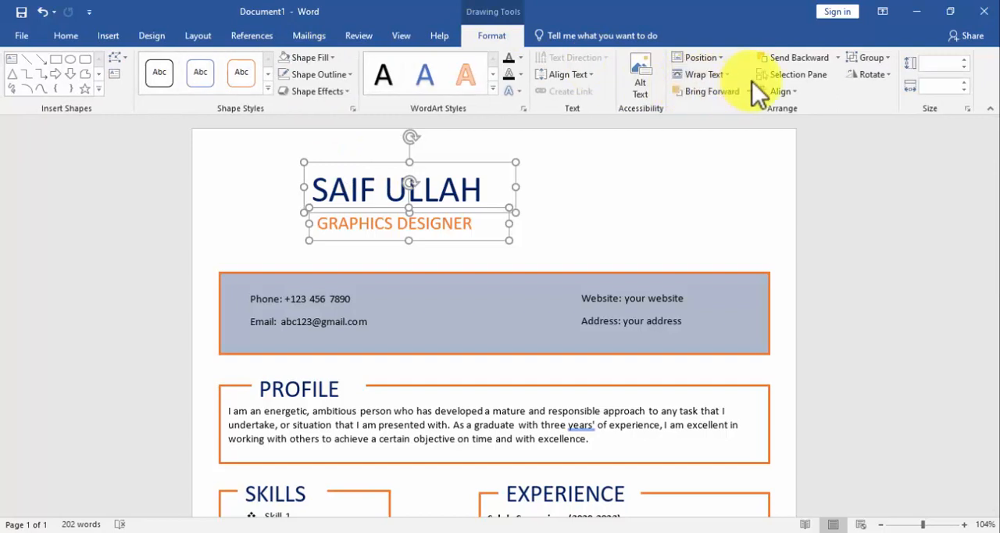
{"action": "left_click", "coordinate": [776, 92]}
{"action": "left_click", "coordinate": [783, 107]}
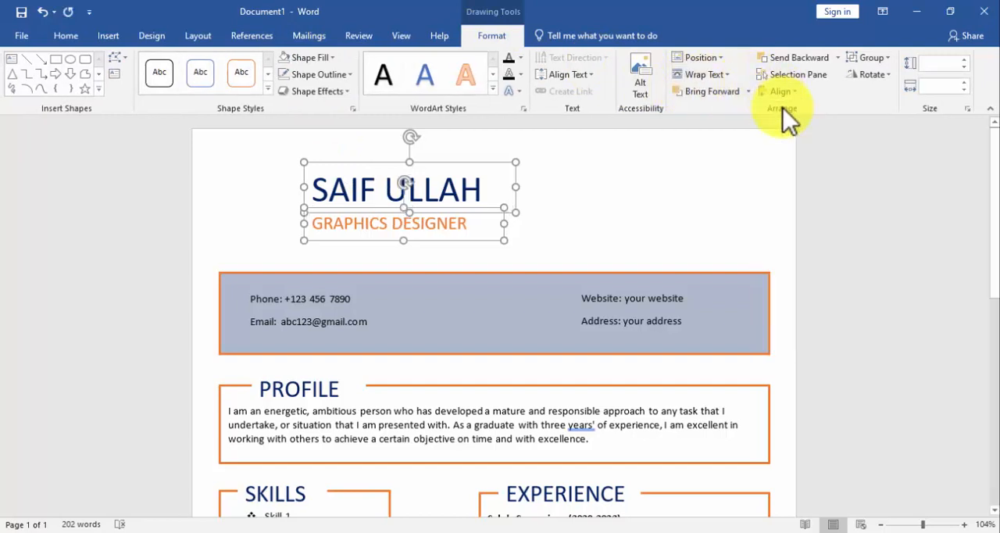
{"action": "left_click", "coordinate": [632, 181]}
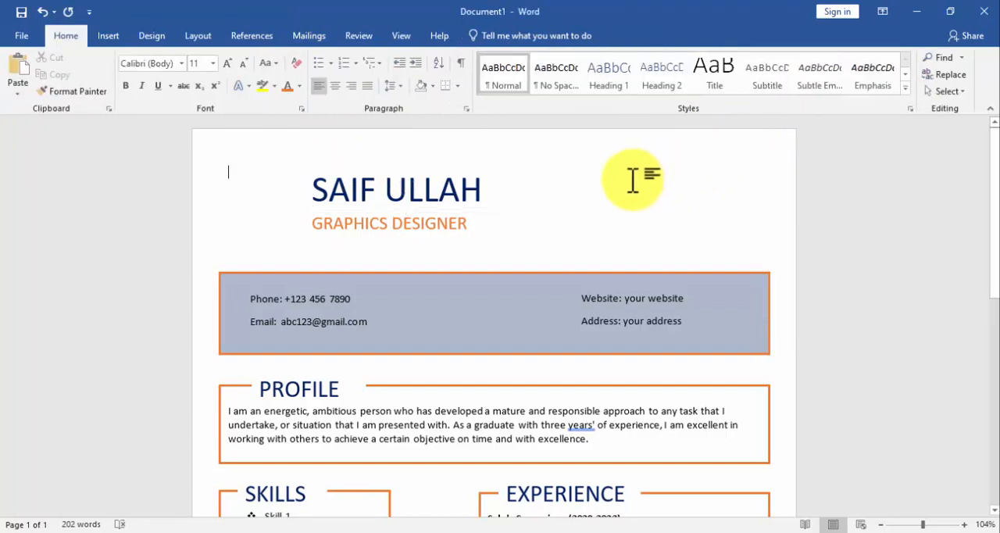
Draw a rounded square about 1.64" wide and high in the blank area beside the name, above the contact banner.
{"action": "left_click", "coordinate": [119, 37]}
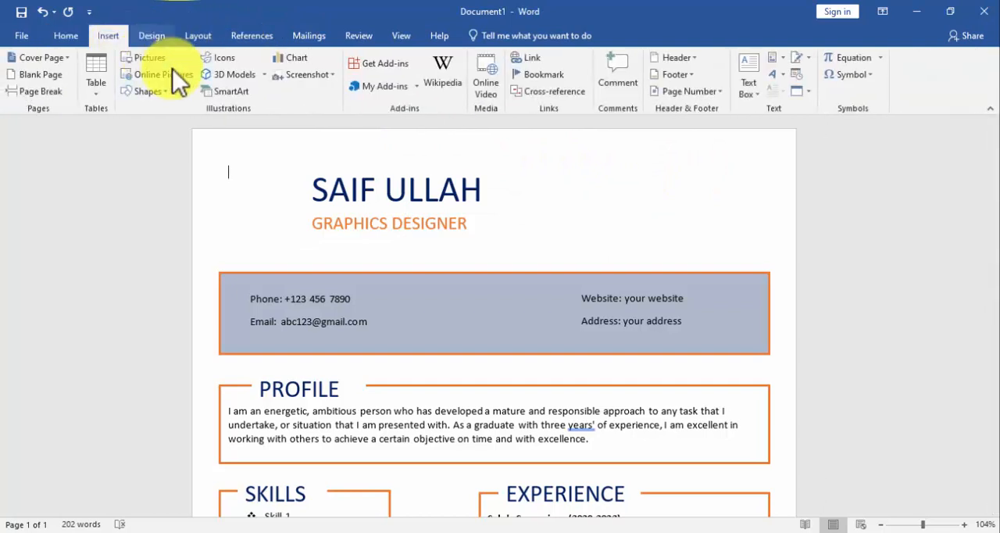
{"action": "left_click", "coordinate": [166, 89]}
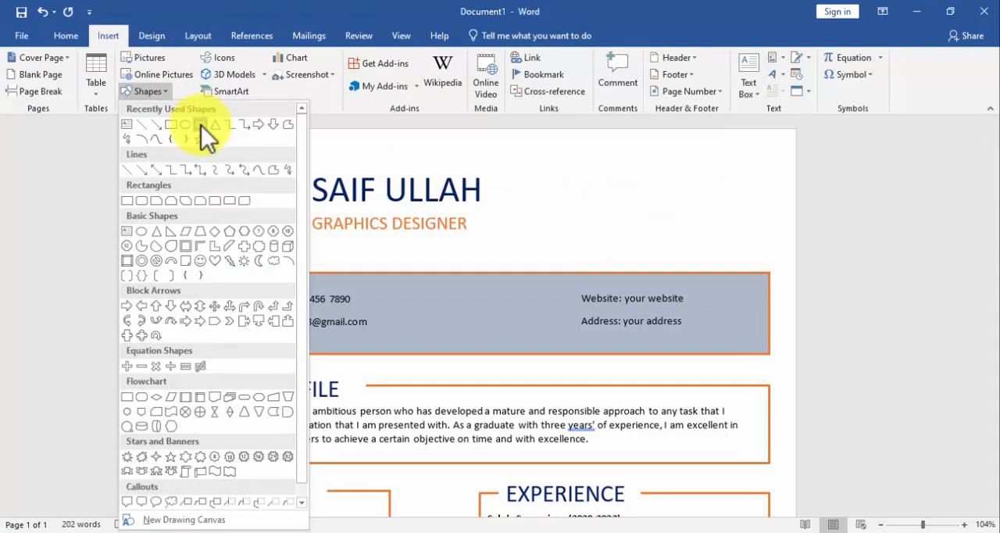
{"action": "left_click", "coordinate": [205, 129]}
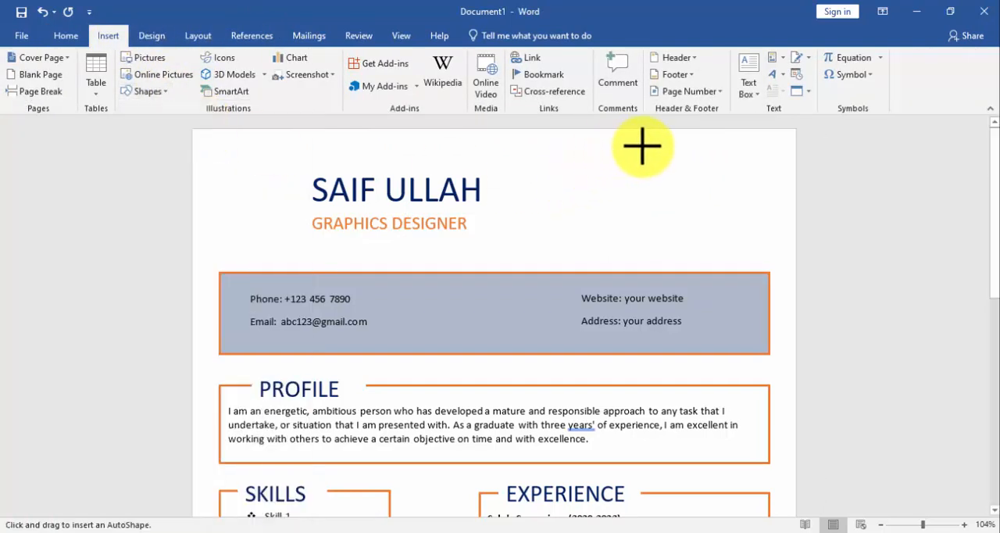
{"action": "mouse_move", "coordinate": [615, 149]}
{"action": "left_mouse_down"}
{"action": "mouse_move", "coordinate": [735, 231]}
{"action": "mouse_move", "coordinate": [748, 218]}
{"action": "left_mouse_up"}
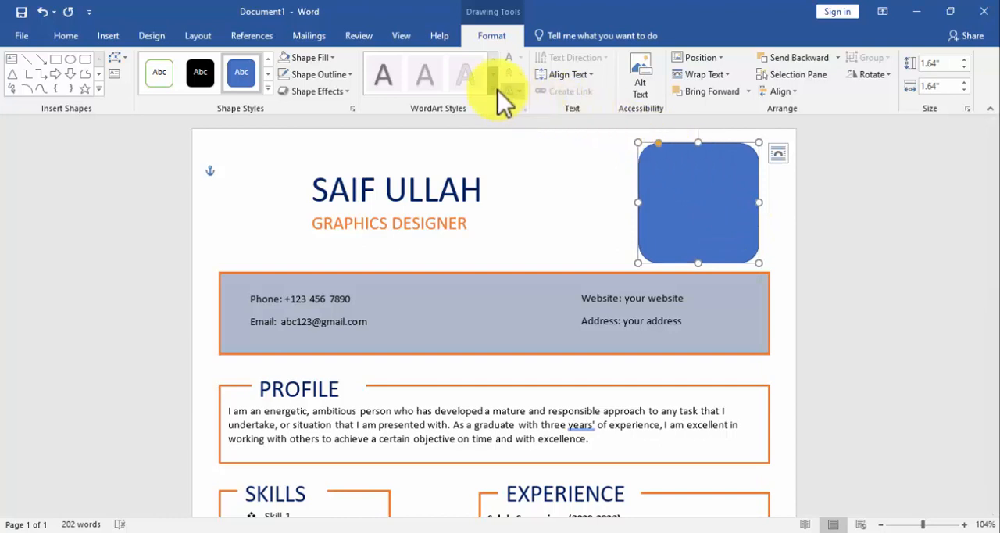
Fill the rounded square with the picture file "images" from the Downloads folder.
{"action": "left_click", "coordinate": [313, 62]}
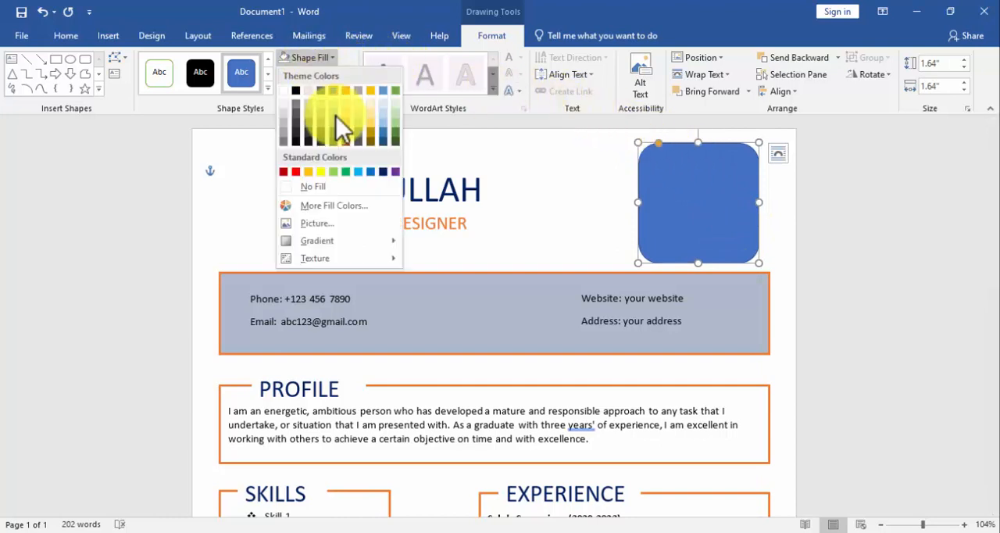
{"action": "left_click", "coordinate": [315, 223]}
{"action": "left_click", "coordinate": [362, 236]}
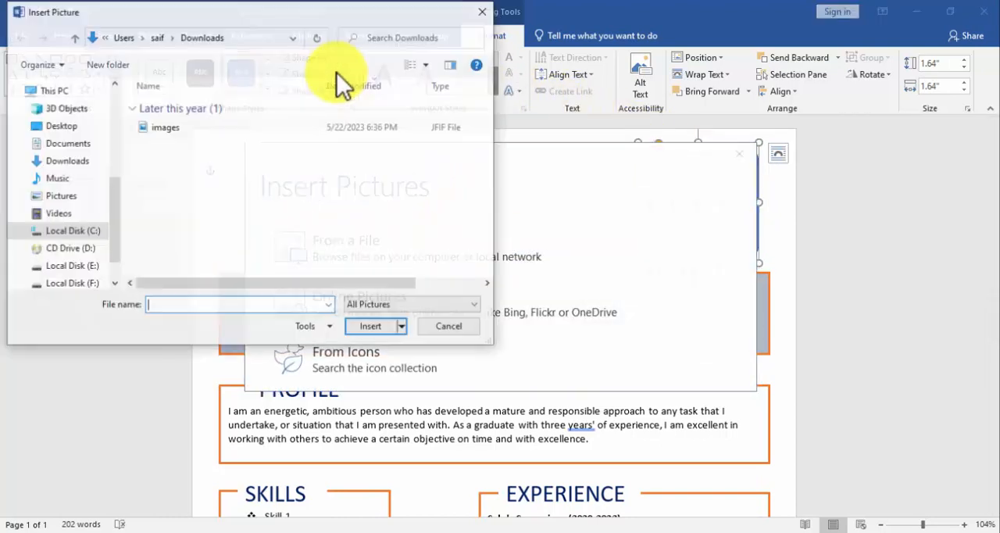
{"action": "left_click", "coordinate": [196, 128]}
{"action": "left_click", "coordinate": [379, 331]}
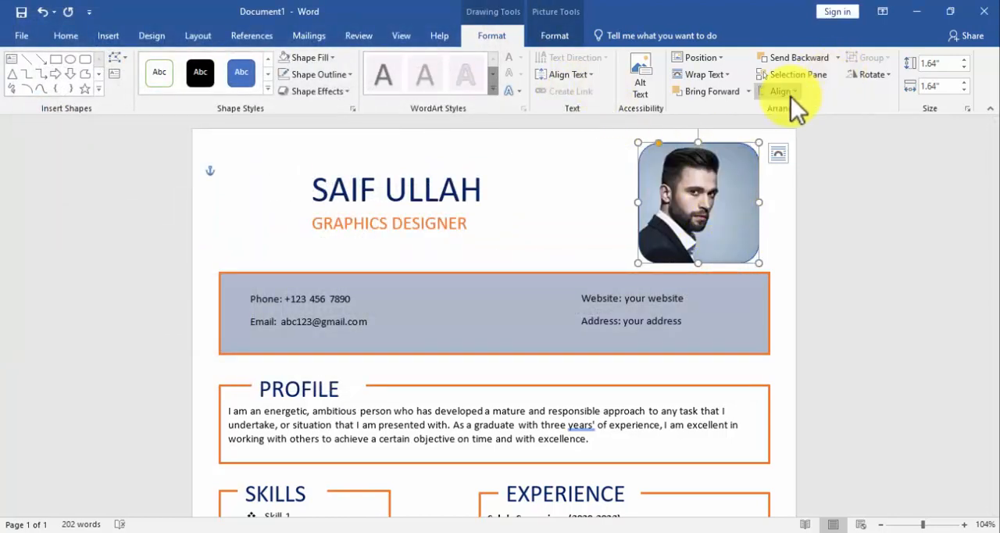
Crop the portrait by enlarging the picture slightly beyond its rounded frame.
{"action": "left_click", "coordinate": [566, 35]}
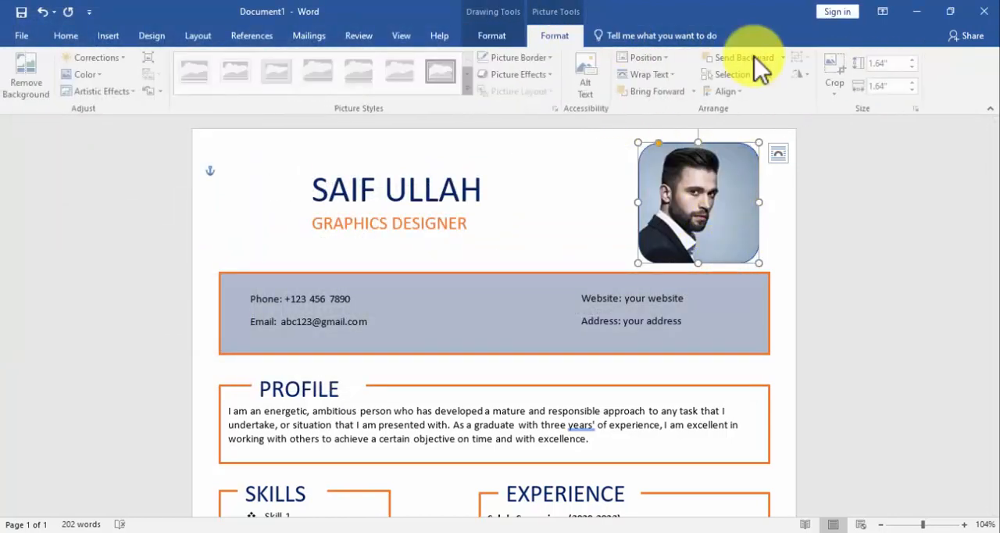
{"action": "left_click", "coordinate": [835, 89]}
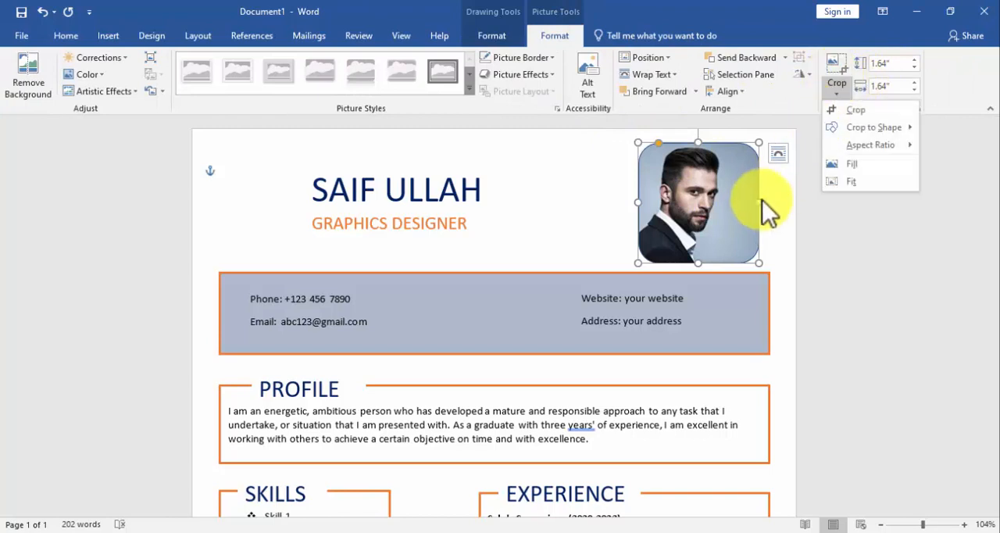
{"action": "left_click", "coordinate": [866, 110]}
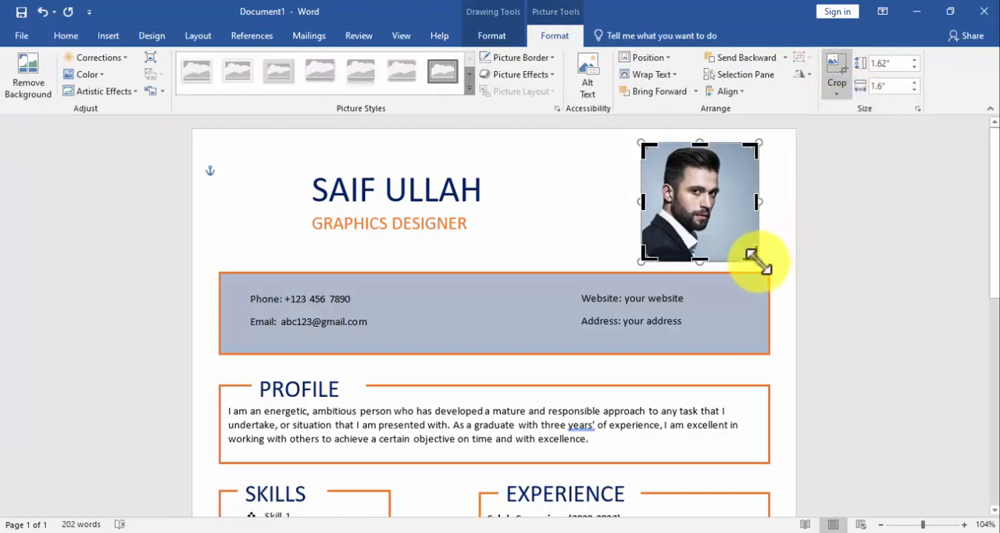
{"action": "mouse_move", "coordinate": [759, 262]}
{"action": "left_mouse_down"}
{"action": "mouse_move", "coordinate": [770, 268]}
{"action": "mouse_move", "coordinate": [771, 259]}
{"action": "left_mouse_up"}
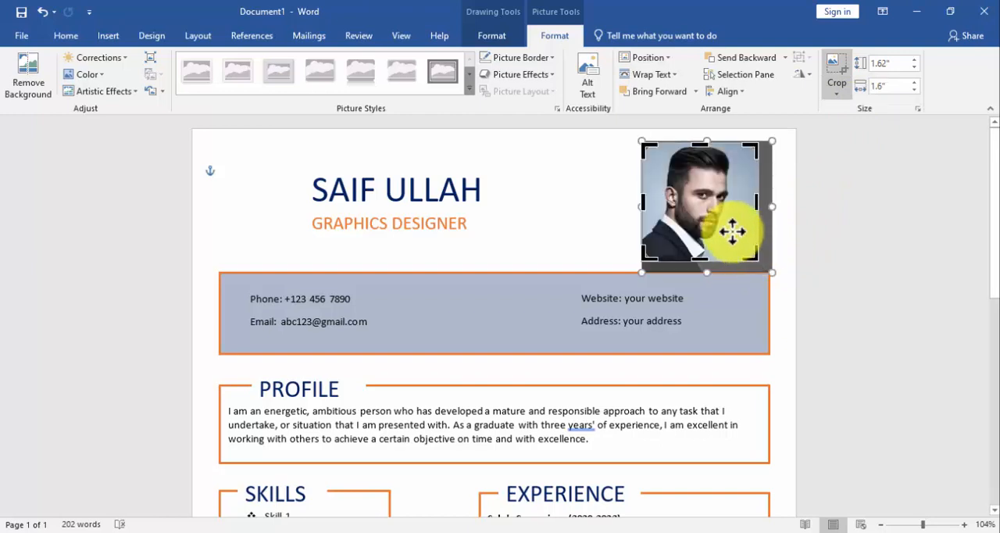
{"action": "left_click", "coordinate": [607, 190]}
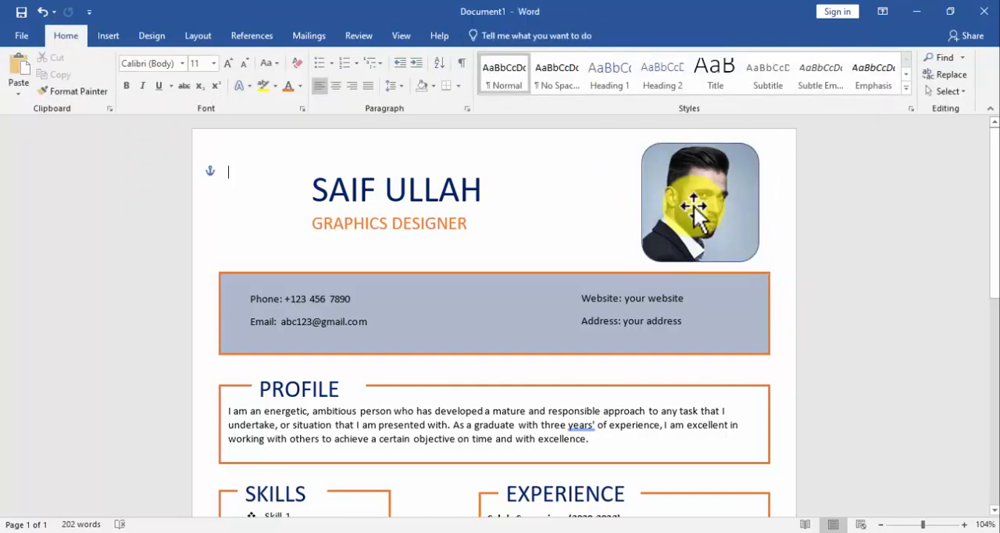
Give the portrait shape an orange outline with a weight of 2¼ pt.
{"action": "left_click", "coordinate": [693, 205]}
{"action": "left_click", "coordinate": [478, 38]}
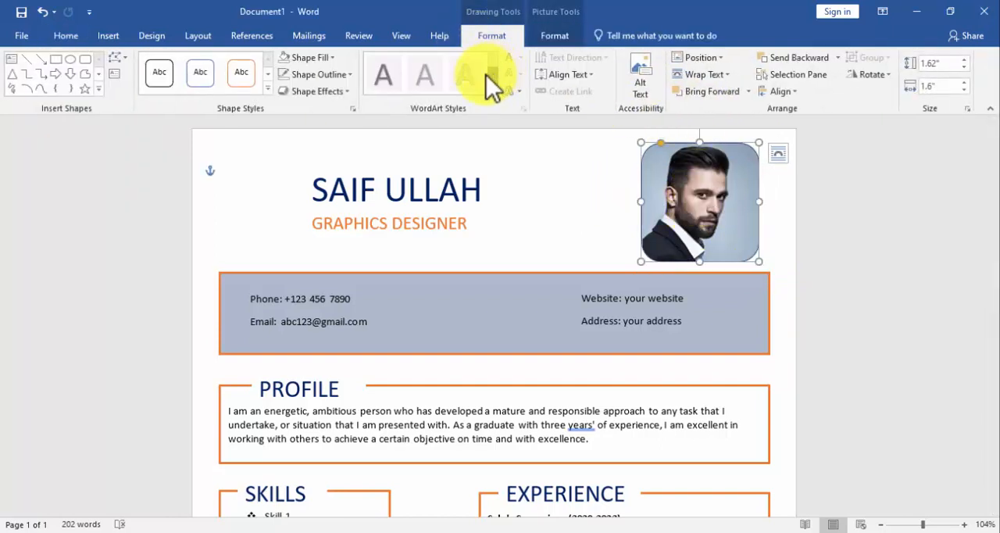
{"action": "left_click", "coordinate": [322, 76]}
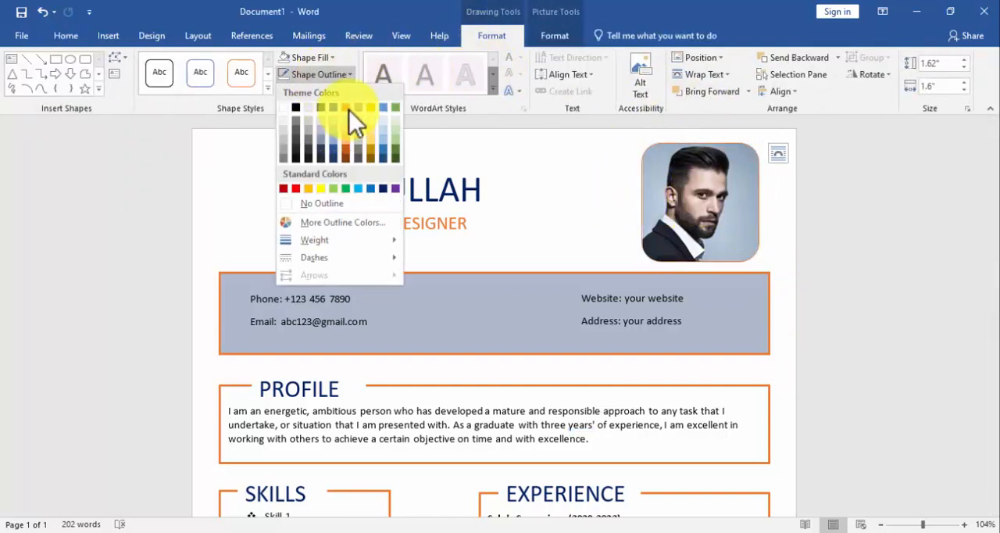
{"action": "left_click", "coordinate": [349, 110]}
{"action": "left_click", "coordinate": [319, 74]}
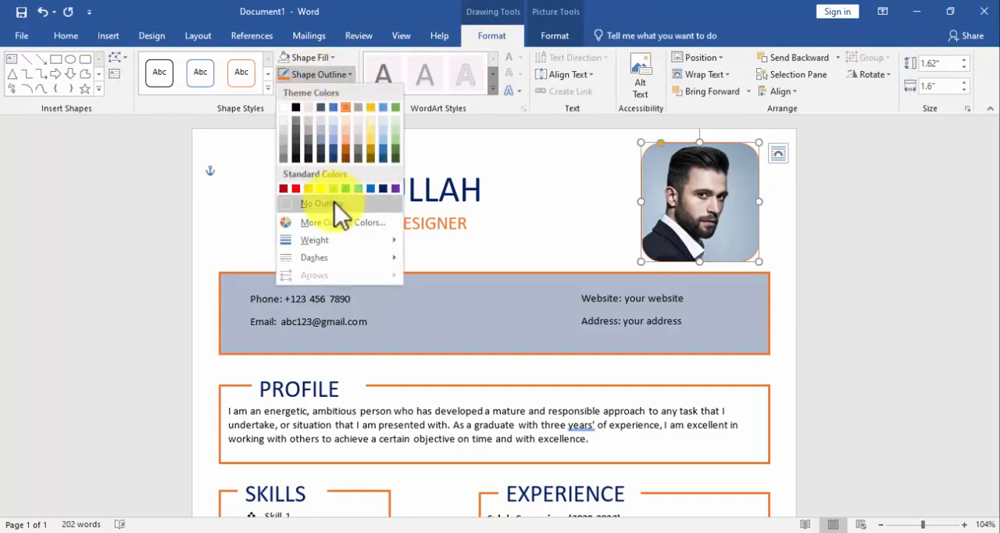
{"action": "mouse_move", "coordinate": [329, 236]}
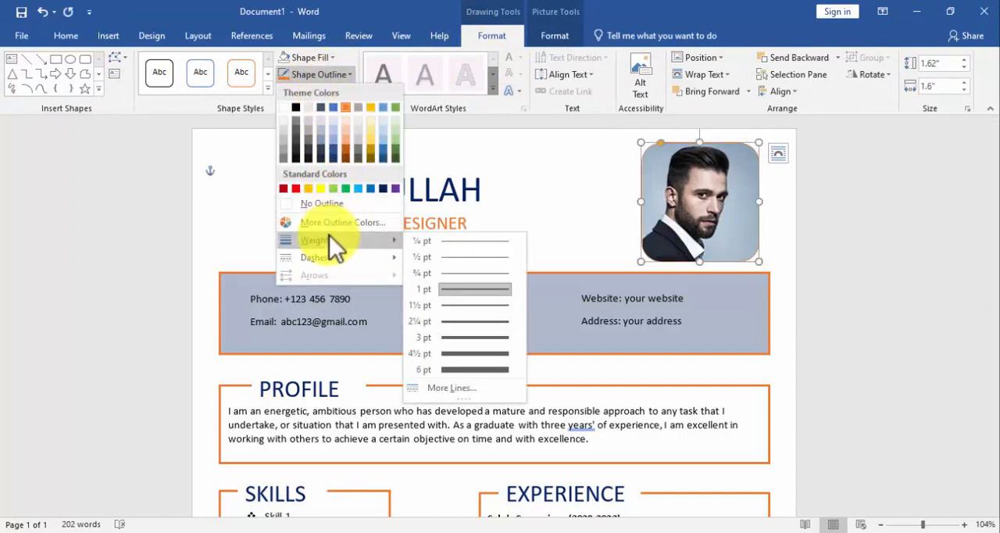
{"action": "left_click", "coordinate": [452, 321]}
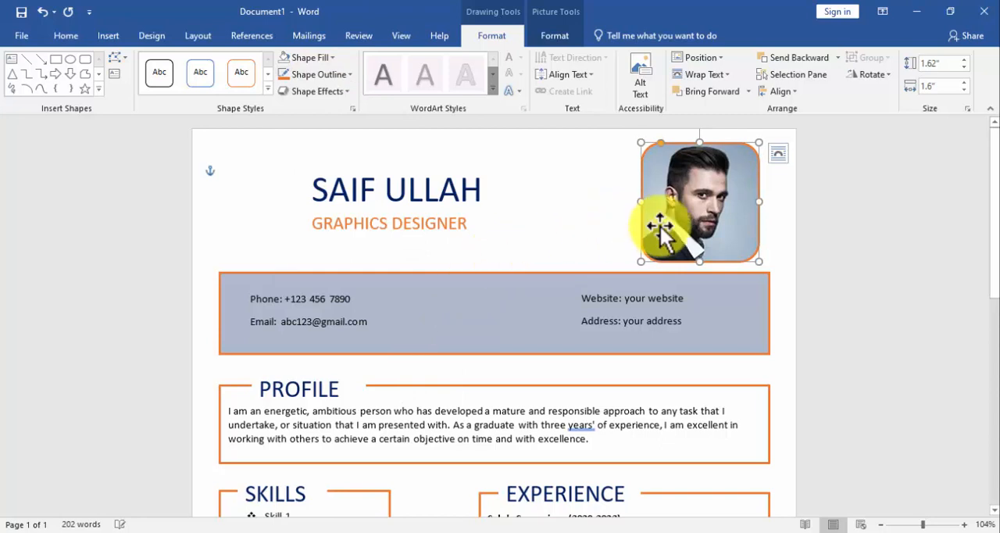
Align the portrait with the right edge of the contact-details banner.
{"action": "left_click", "coordinate": [708, 277], "text": "shift"}
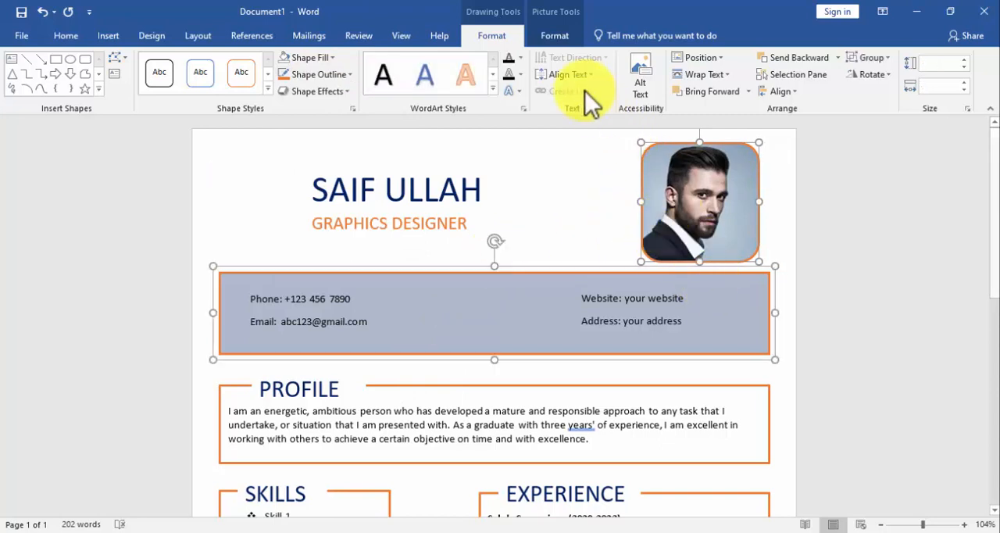
{"action": "left_click", "coordinate": [781, 92]}
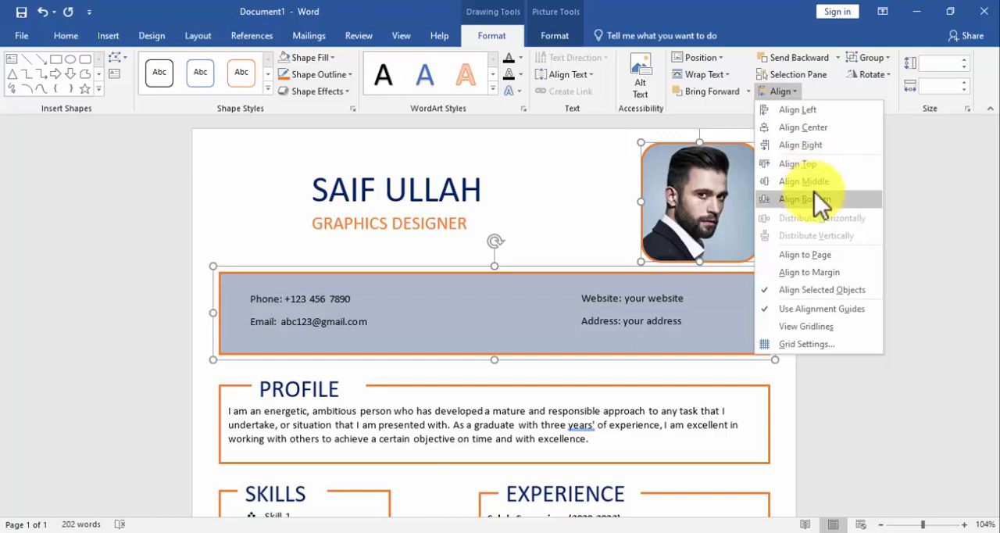
{"action": "left_click", "coordinate": [814, 144]}
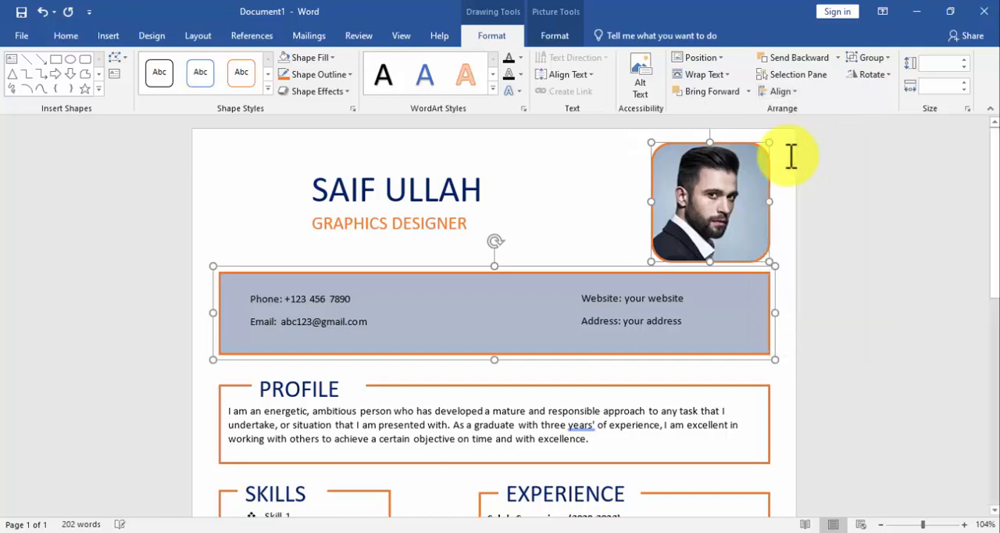
{"action": "left_click", "coordinate": [626, 209]}
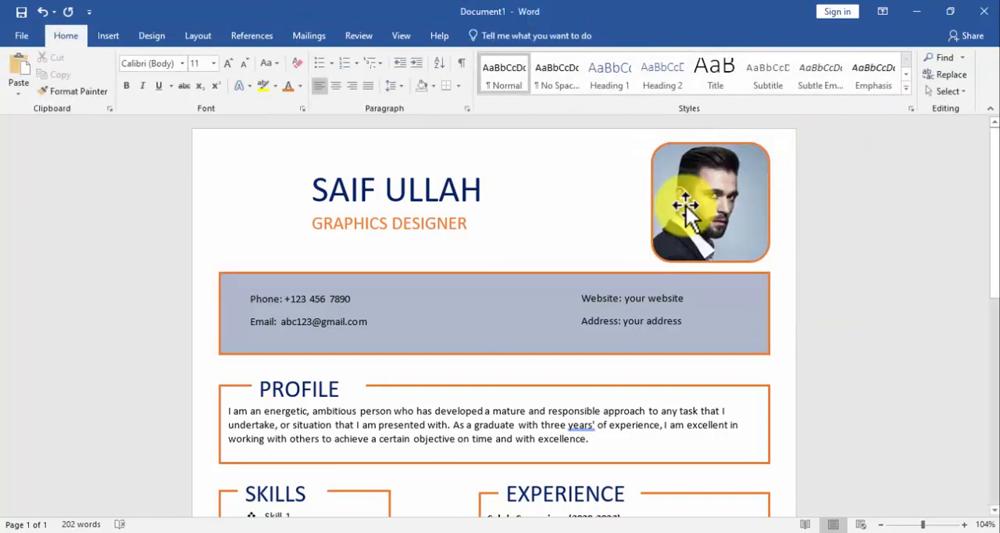
{"action": "scroll", "coordinate": [627, 199], "scroll_direction": "down", "scroll_amount": 2}
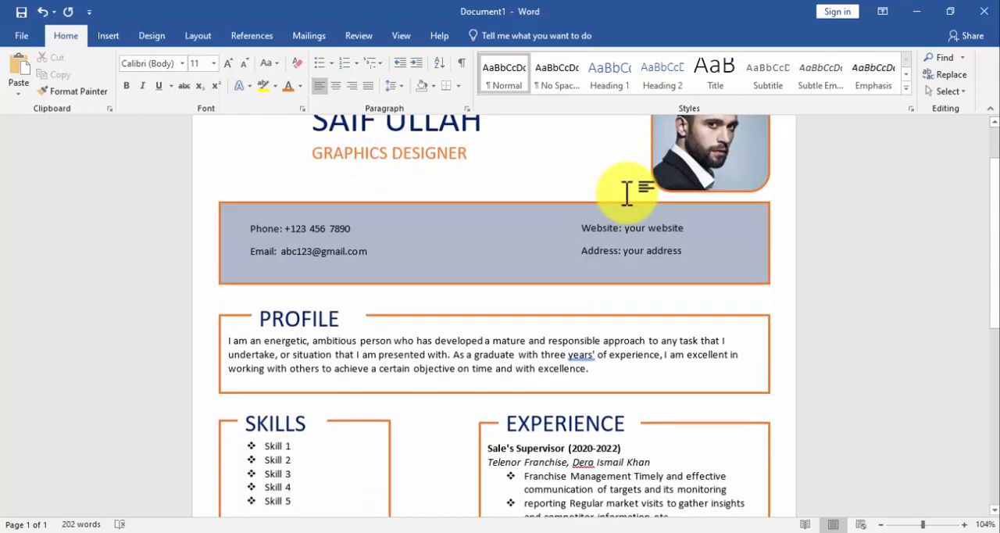
{"action": "scroll", "coordinate": [627, 191], "scroll_direction": "up", "scroll_amount": 2}
{"action": "scroll", "coordinate": [627, 187], "scroll_direction": "down", "scroll_amount": 7}
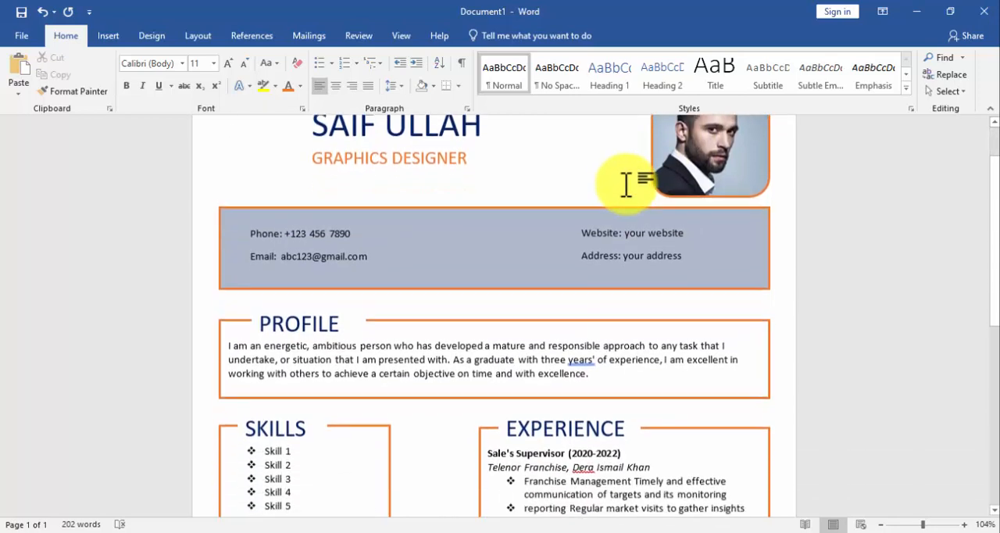
{"action": "scroll", "coordinate": [627, 184], "scroll_direction": "down", "scroll_amount": 5}
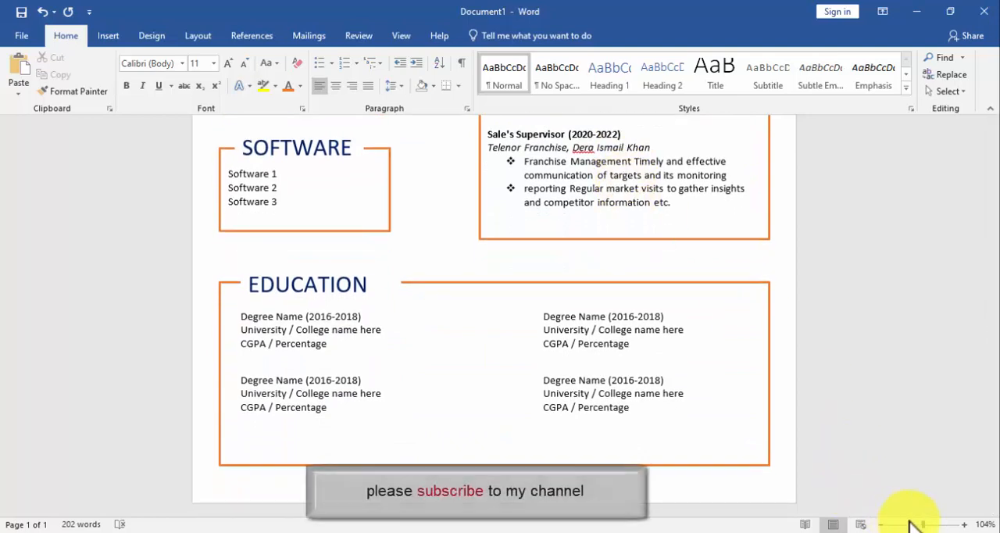
{"action": "scroll", "coordinate": [911, 522], "scroll_direction": "down", "scroll_amount": 2}
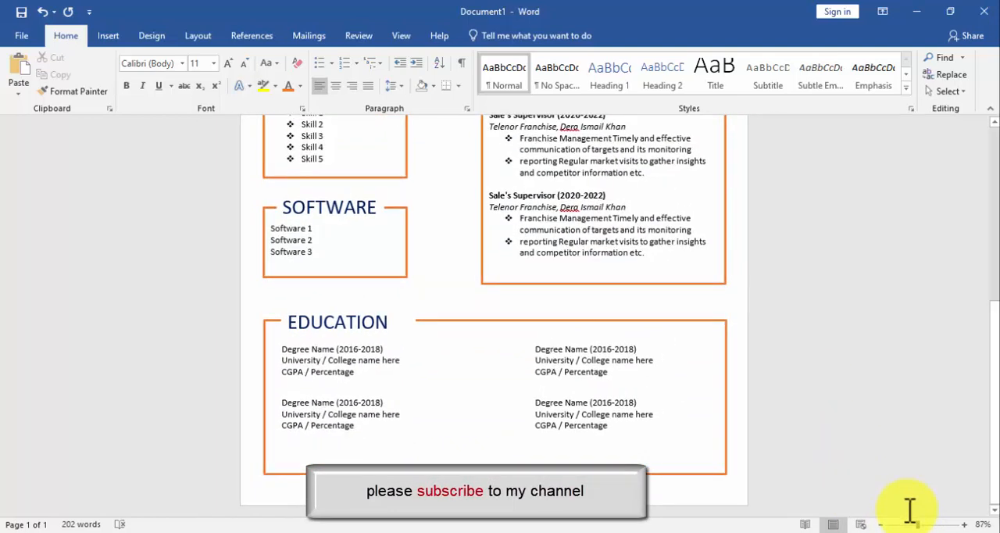
{"action": "left_click_drag", "start_coordinate": [911, 526], "coordinate": [905, 526]}
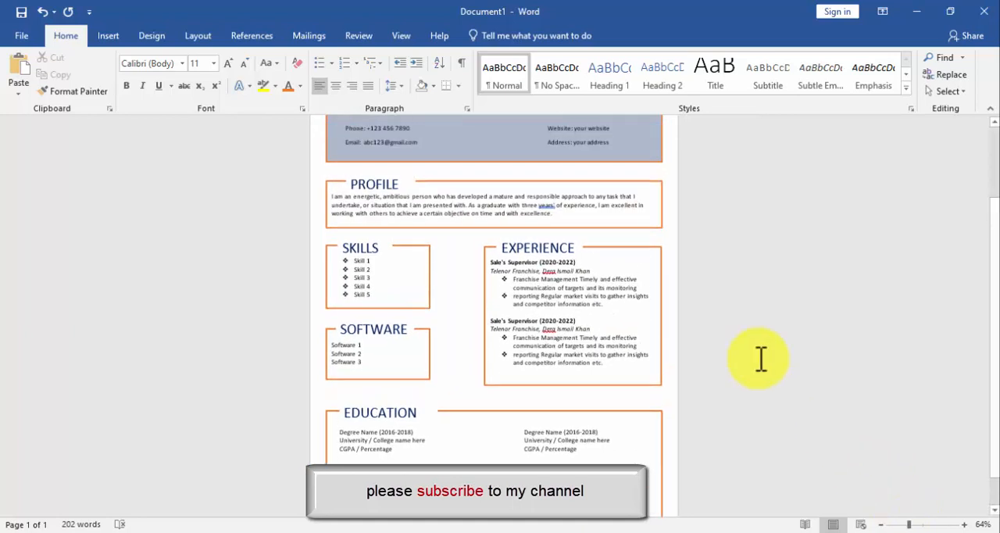
{"action": "scroll", "coordinate": [761, 360], "scroll_direction": "up", "scroll_amount": 3}
{"action": "scroll", "coordinate": [761, 359], "scroll_direction": "down", "scroll_amount": 4}
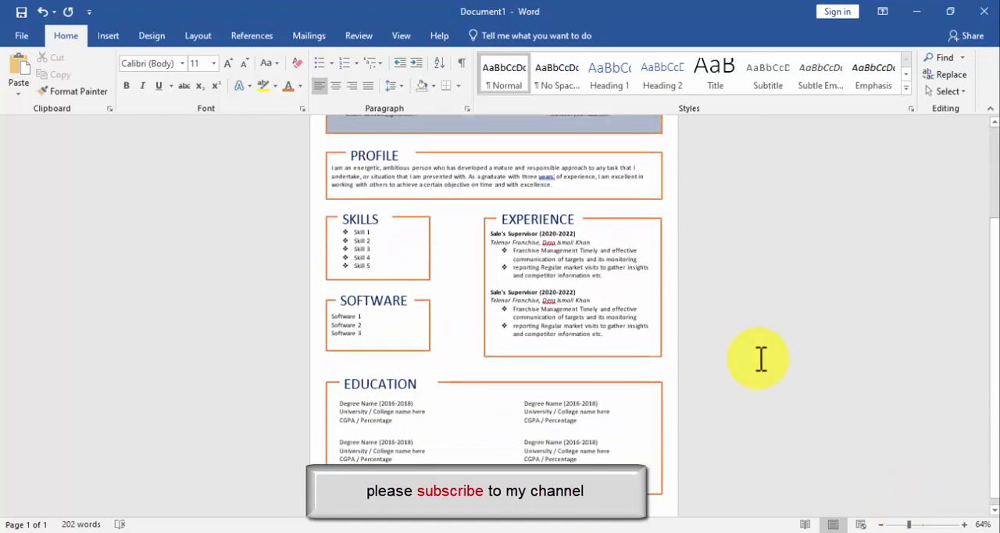
{"action": "scroll", "coordinate": [761, 359], "scroll_direction": "up", "scroll_amount": 4}
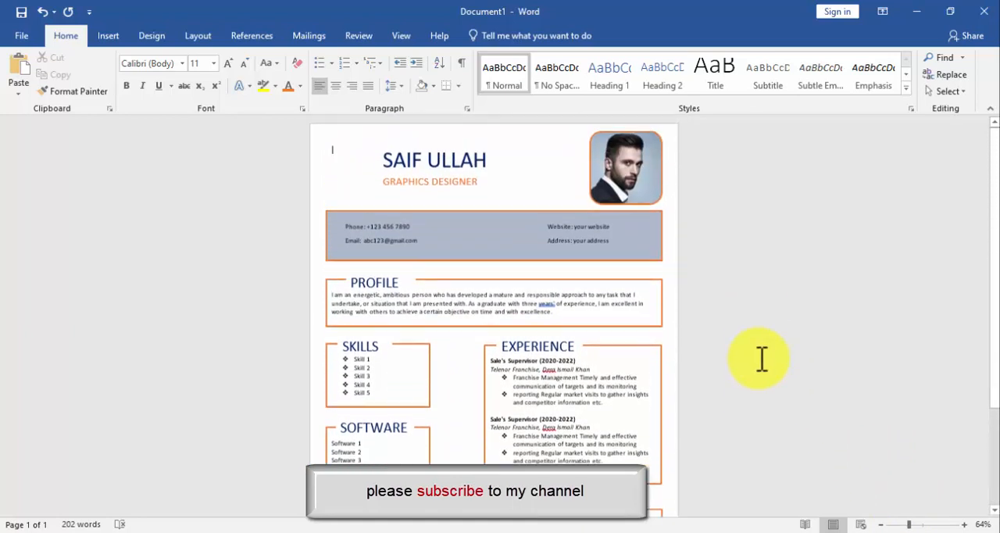
Save the finished CV to the Desktop folder with PDF as the file type.
{"action": "left_click", "coordinate": [41, 38]}
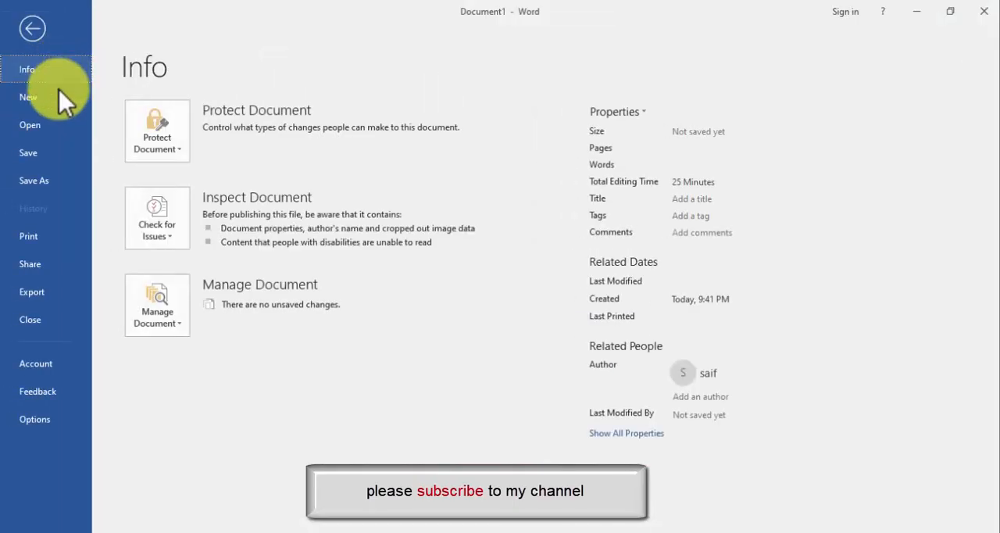
{"action": "left_click", "coordinate": [63, 149]}
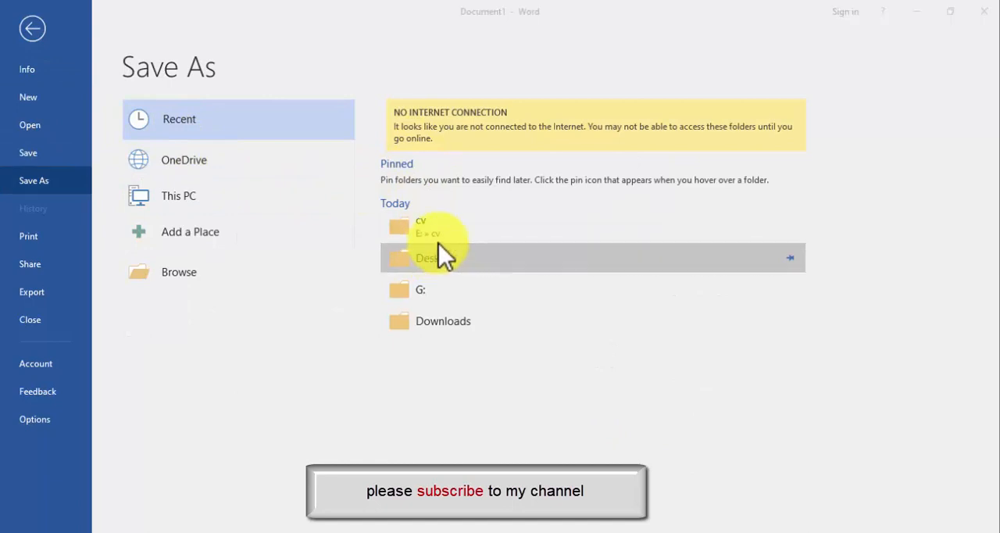
{"action": "left_click", "coordinate": [439, 244]}
{"action": "left_click", "coordinate": [306, 268]}
{"action": "left_click", "coordinate": [210, 352]}
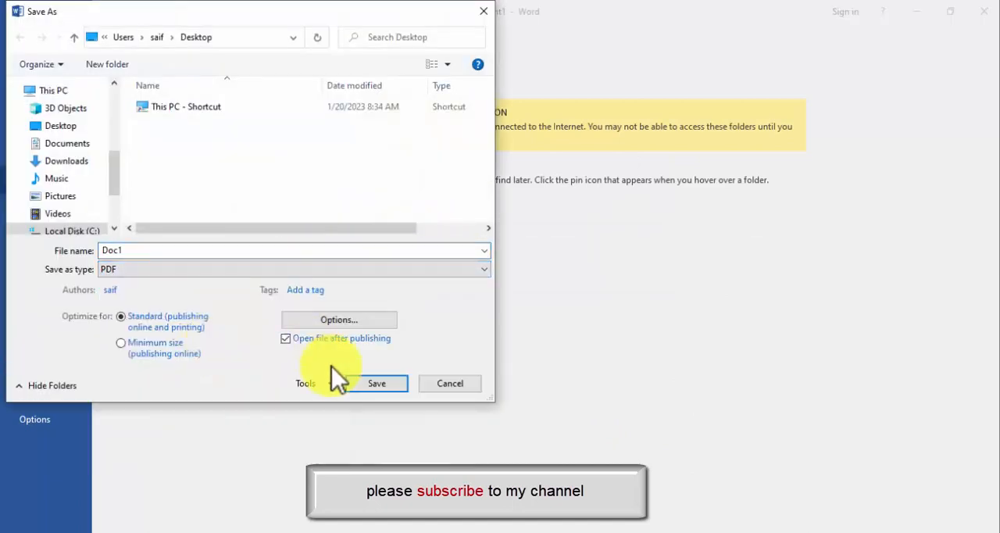